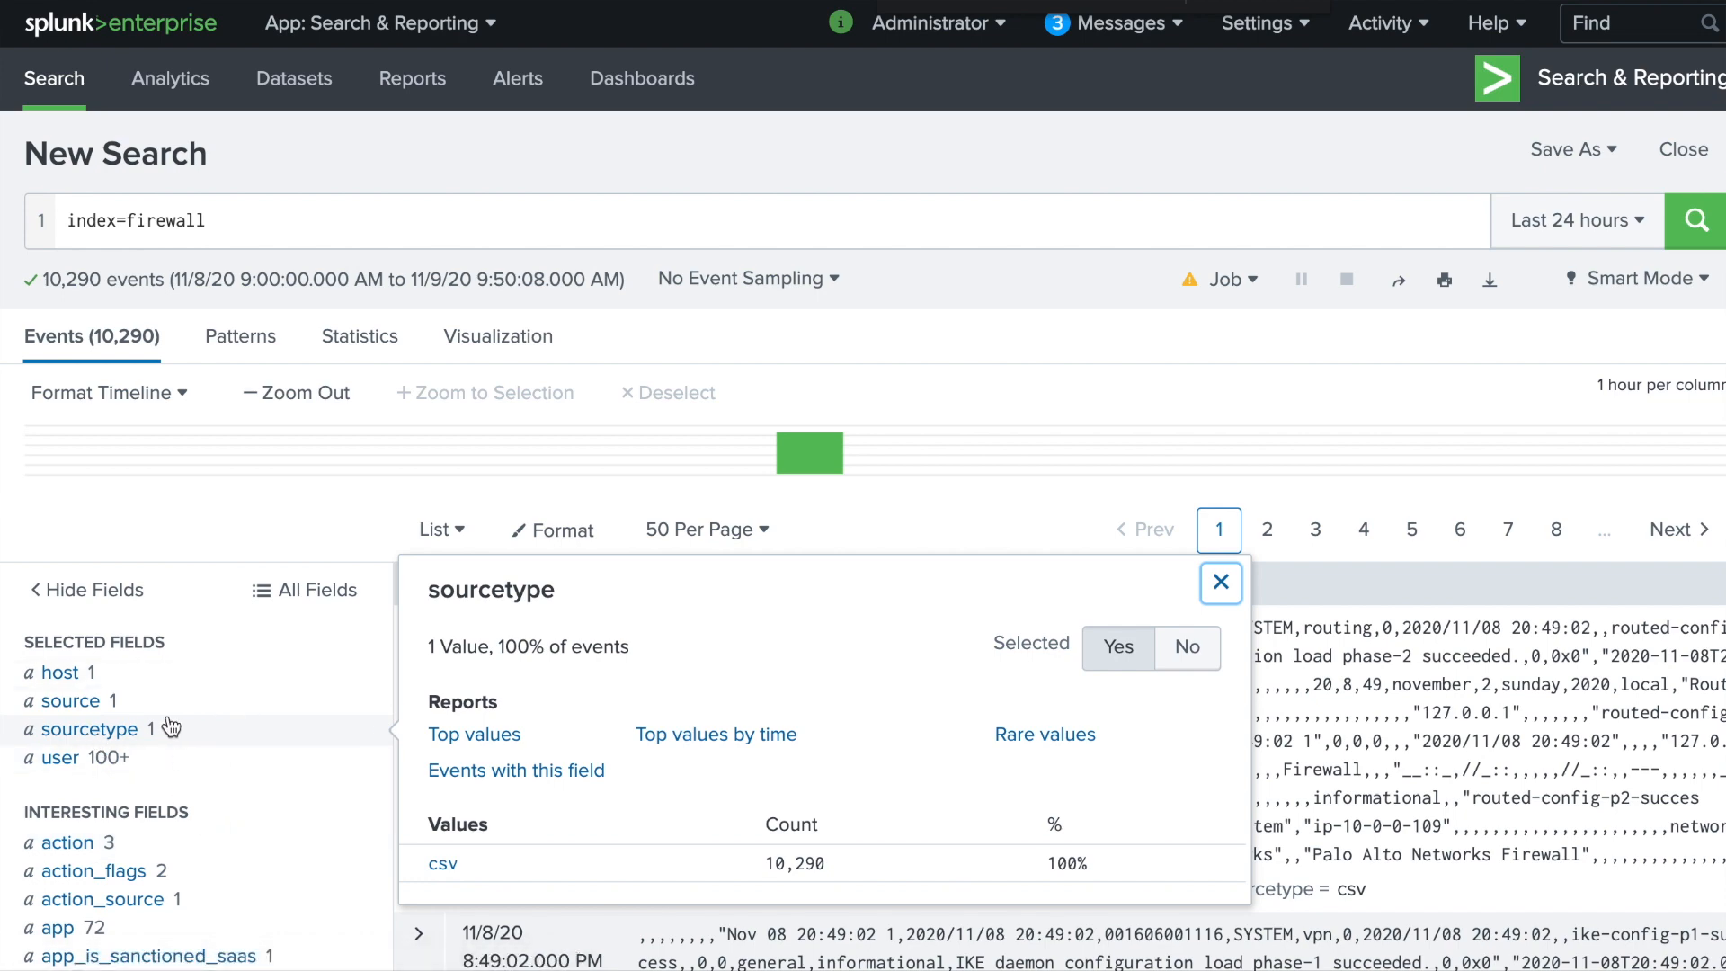
Filter the full field list of the firewall events by src_ and examine the src_user field's values and event coverage.
click(315, 589)
click(866, 164)
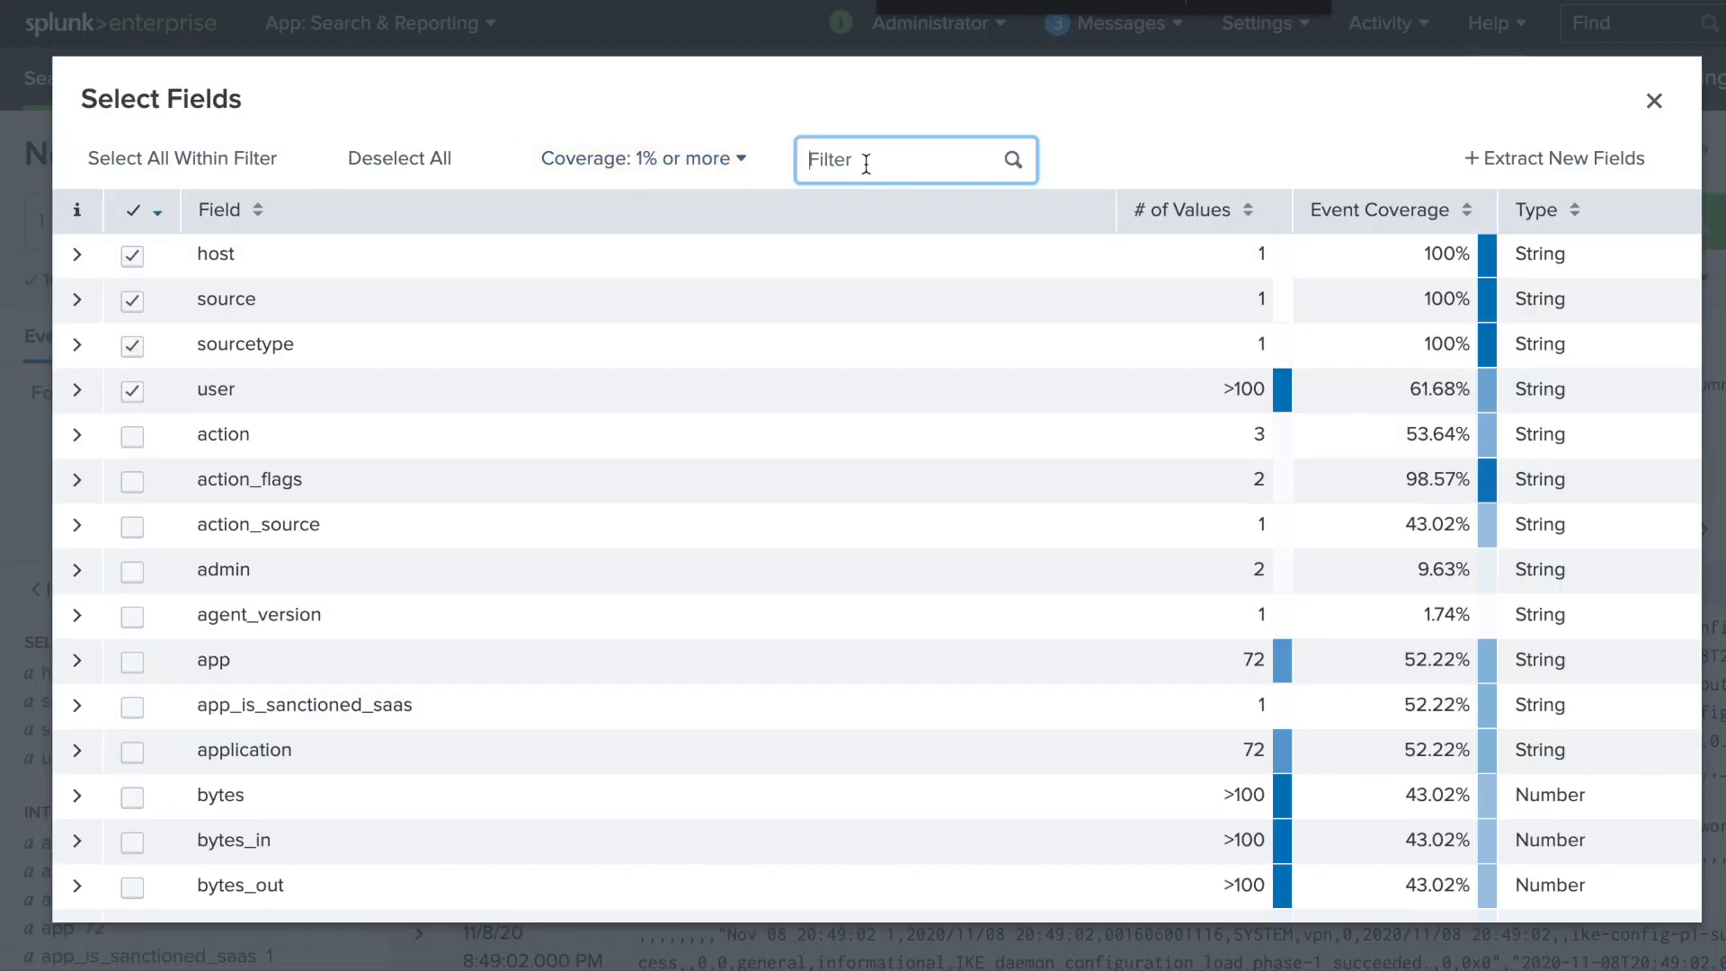
text(src_)
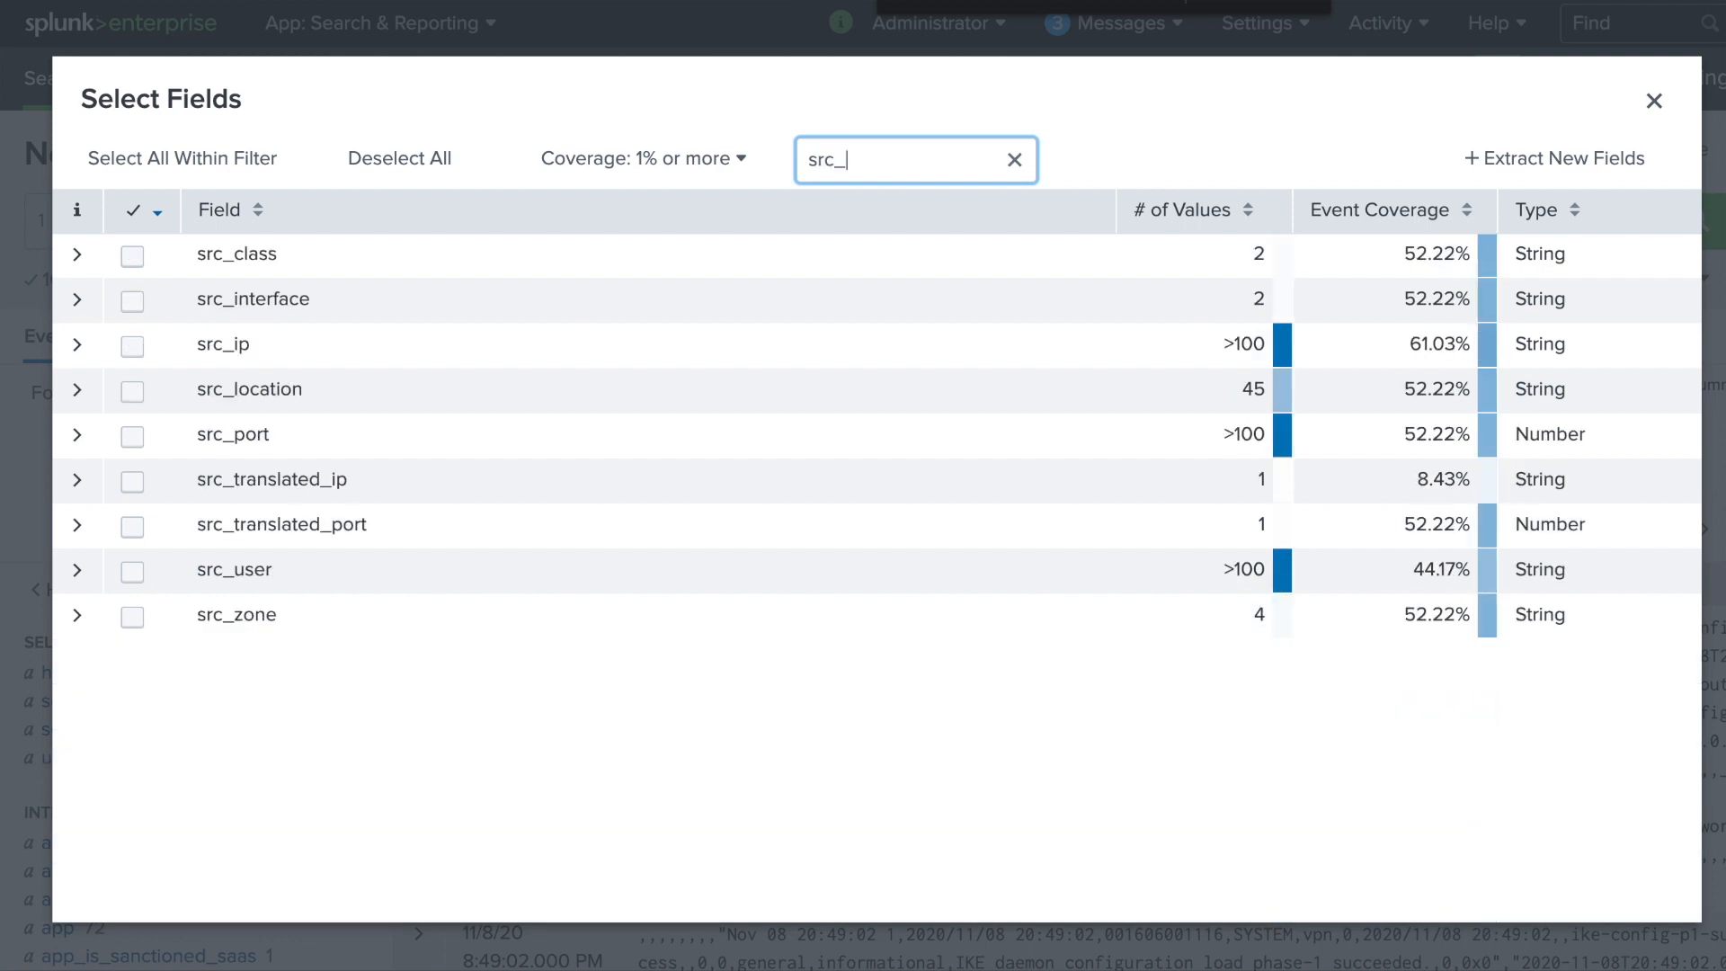
click(78, 572)
scroll(854, 584, down, 3)
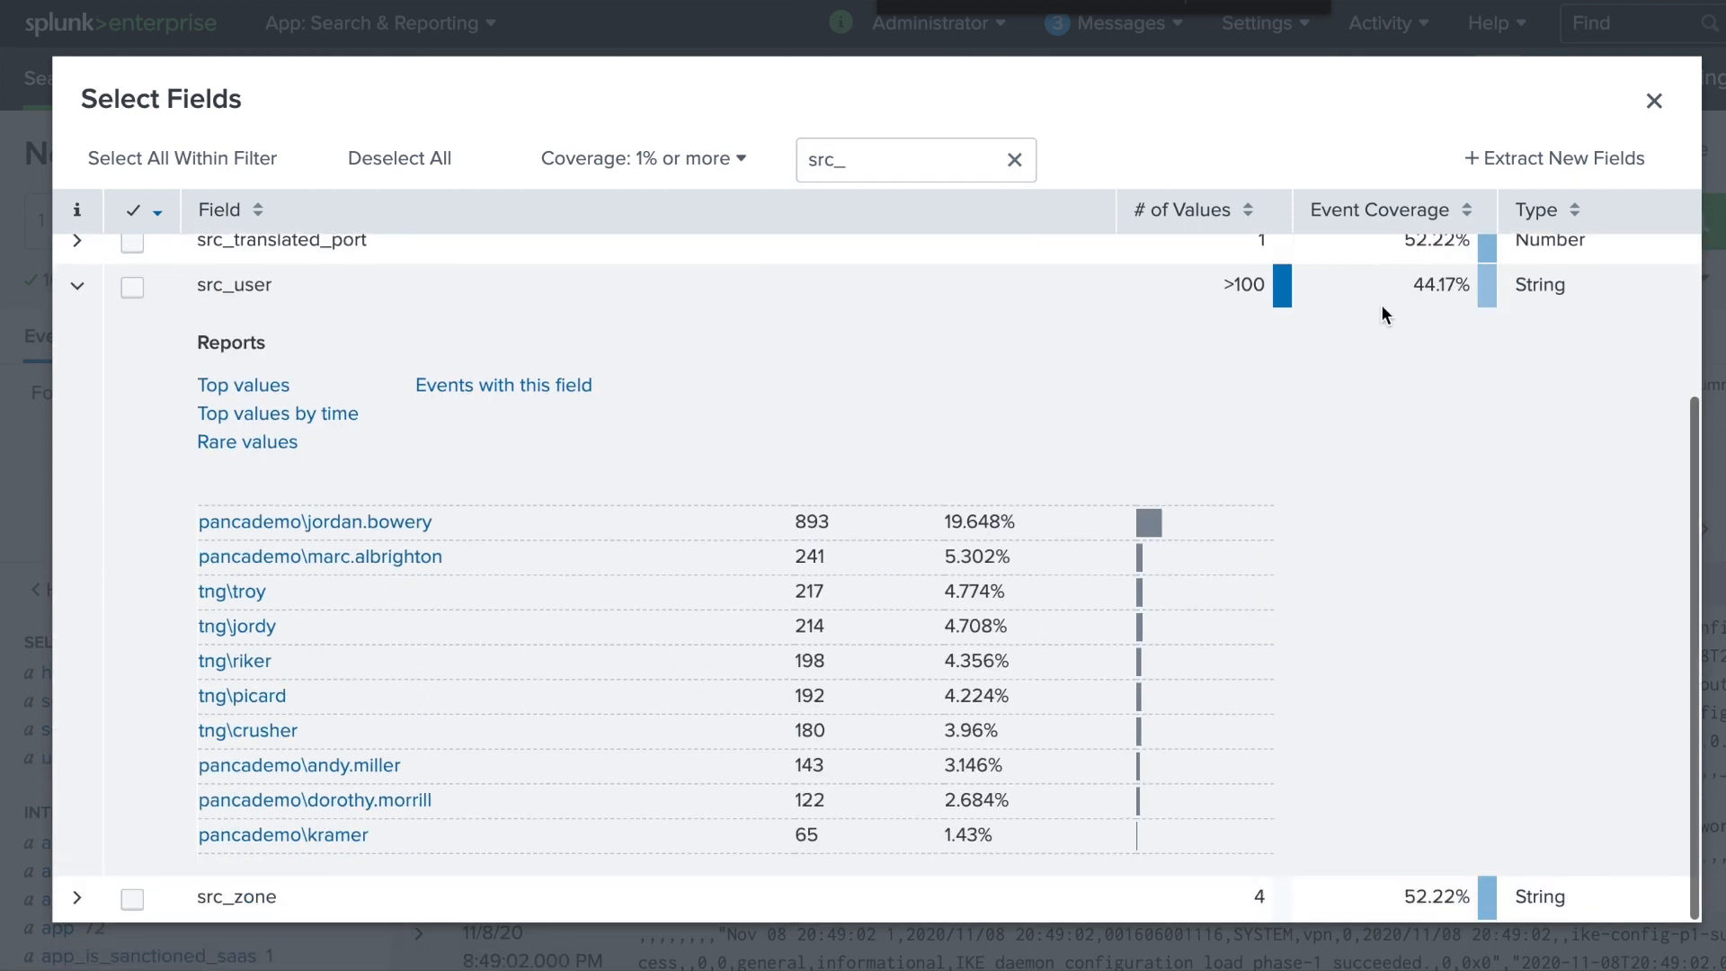
drag(1453, 288, 1480, 285)
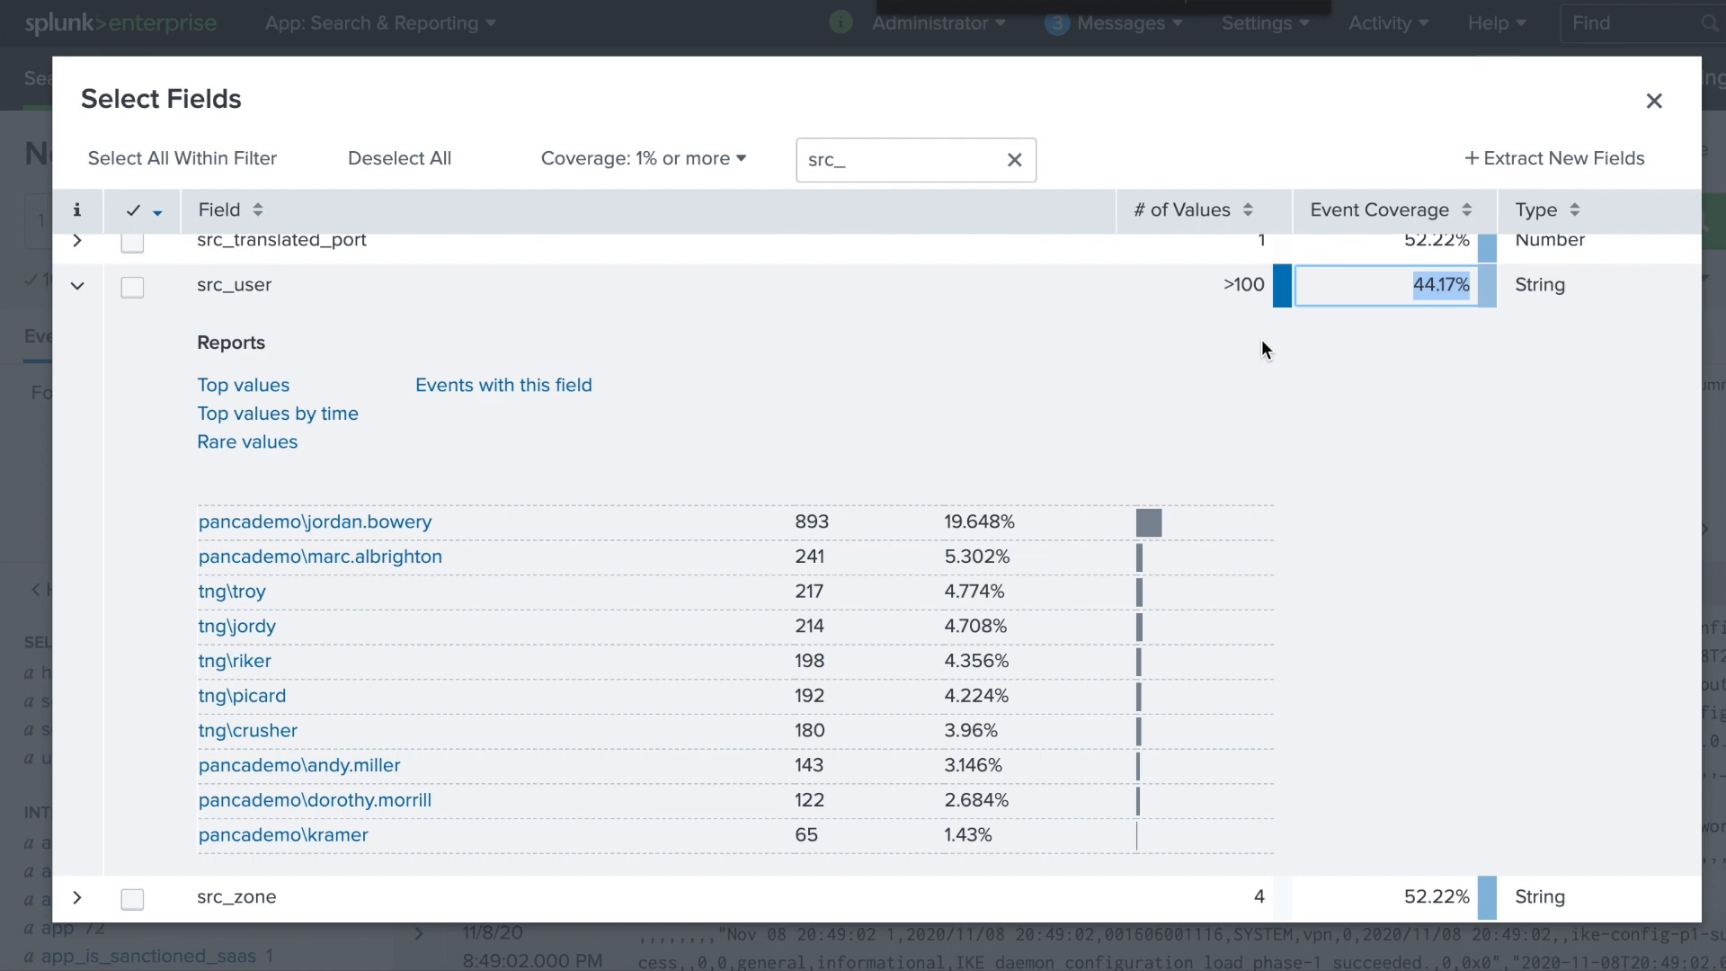
scroll(1263, 341, up, 3)
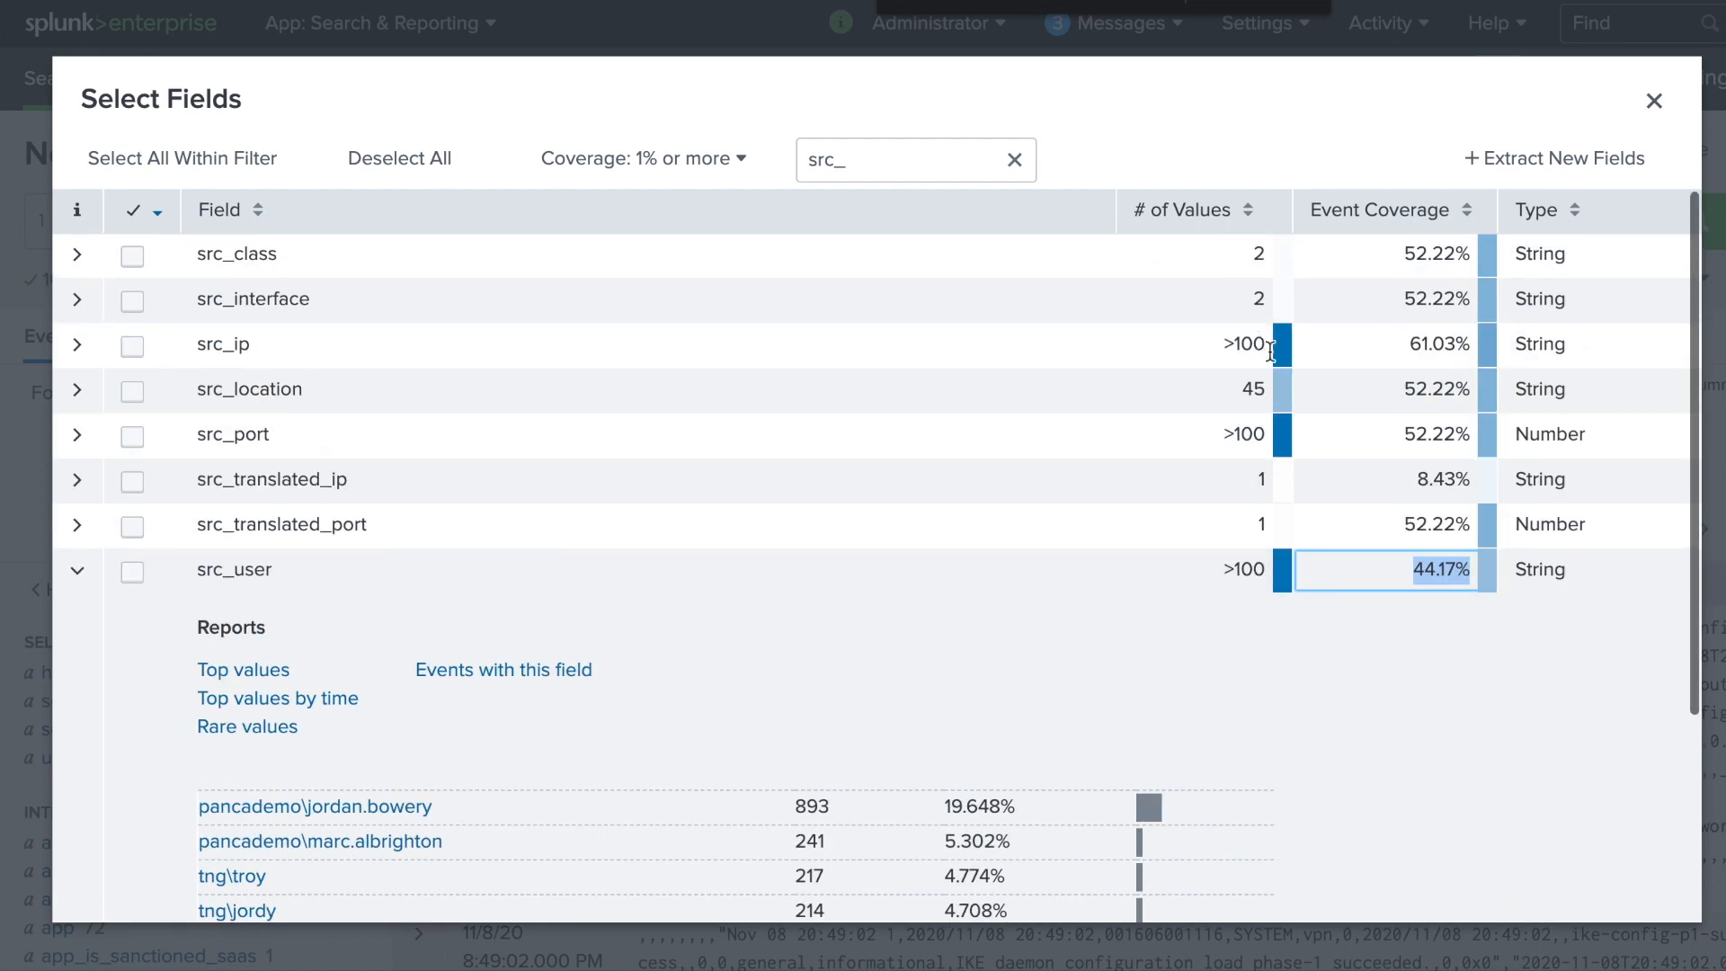
click(1655, 101)
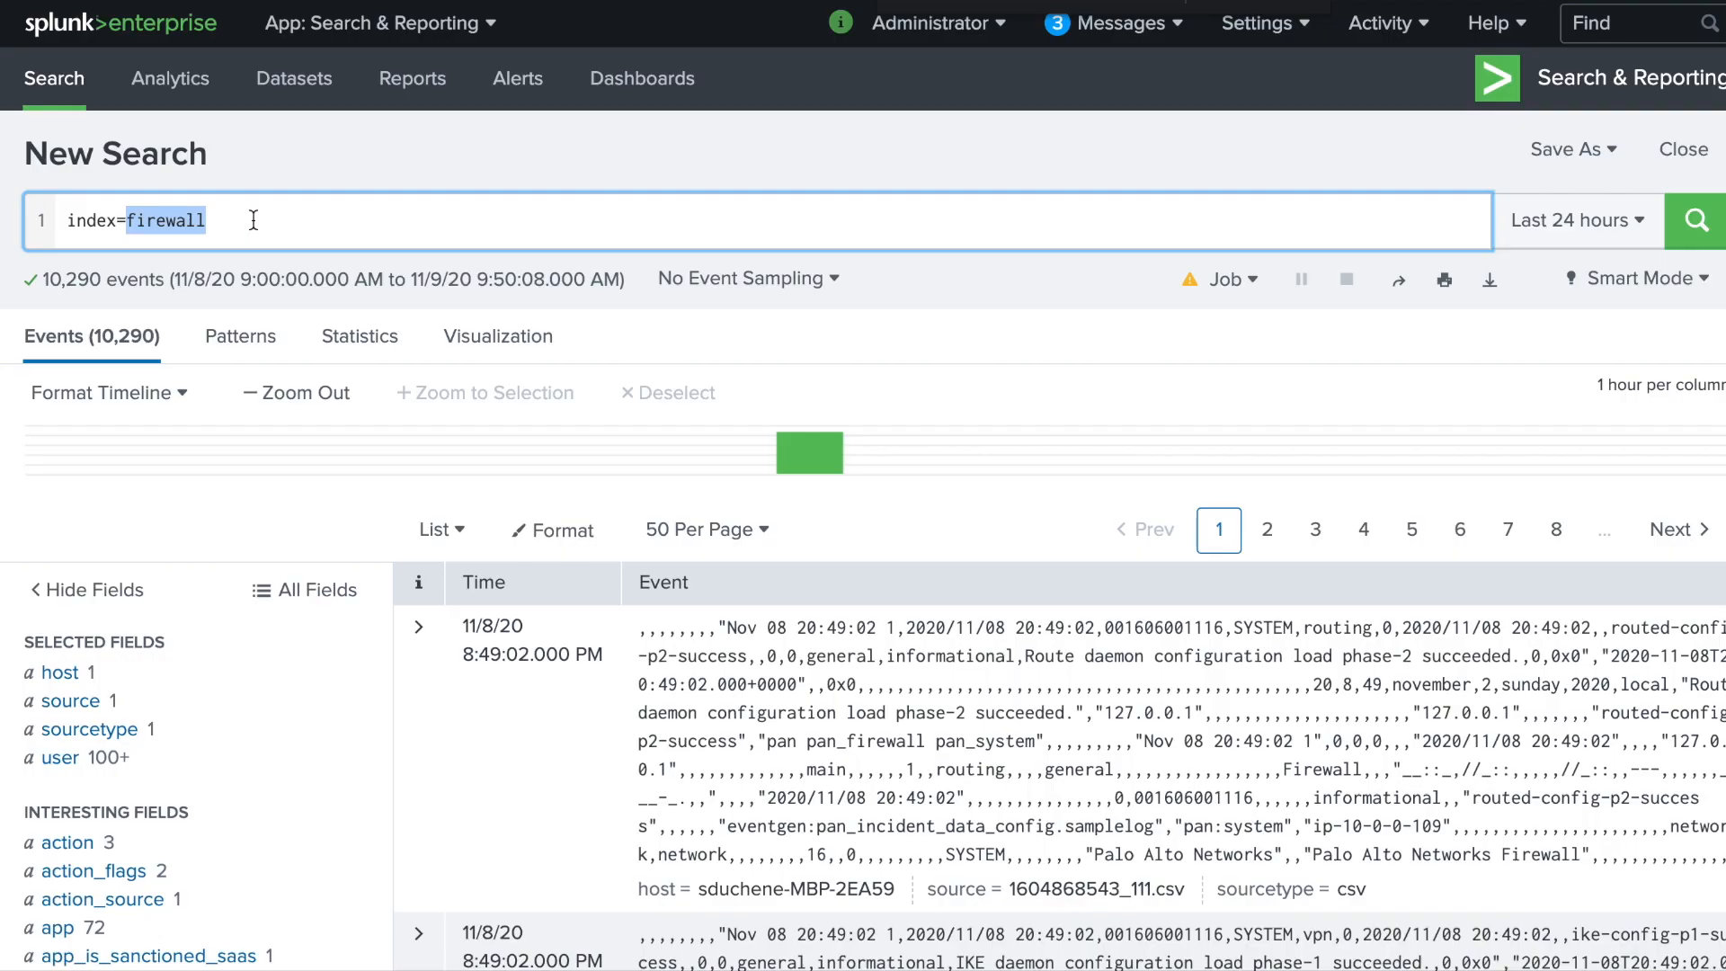
Run the search on index=win instead and examine the values of its username field in the full field list.
text(win)
key(Return)
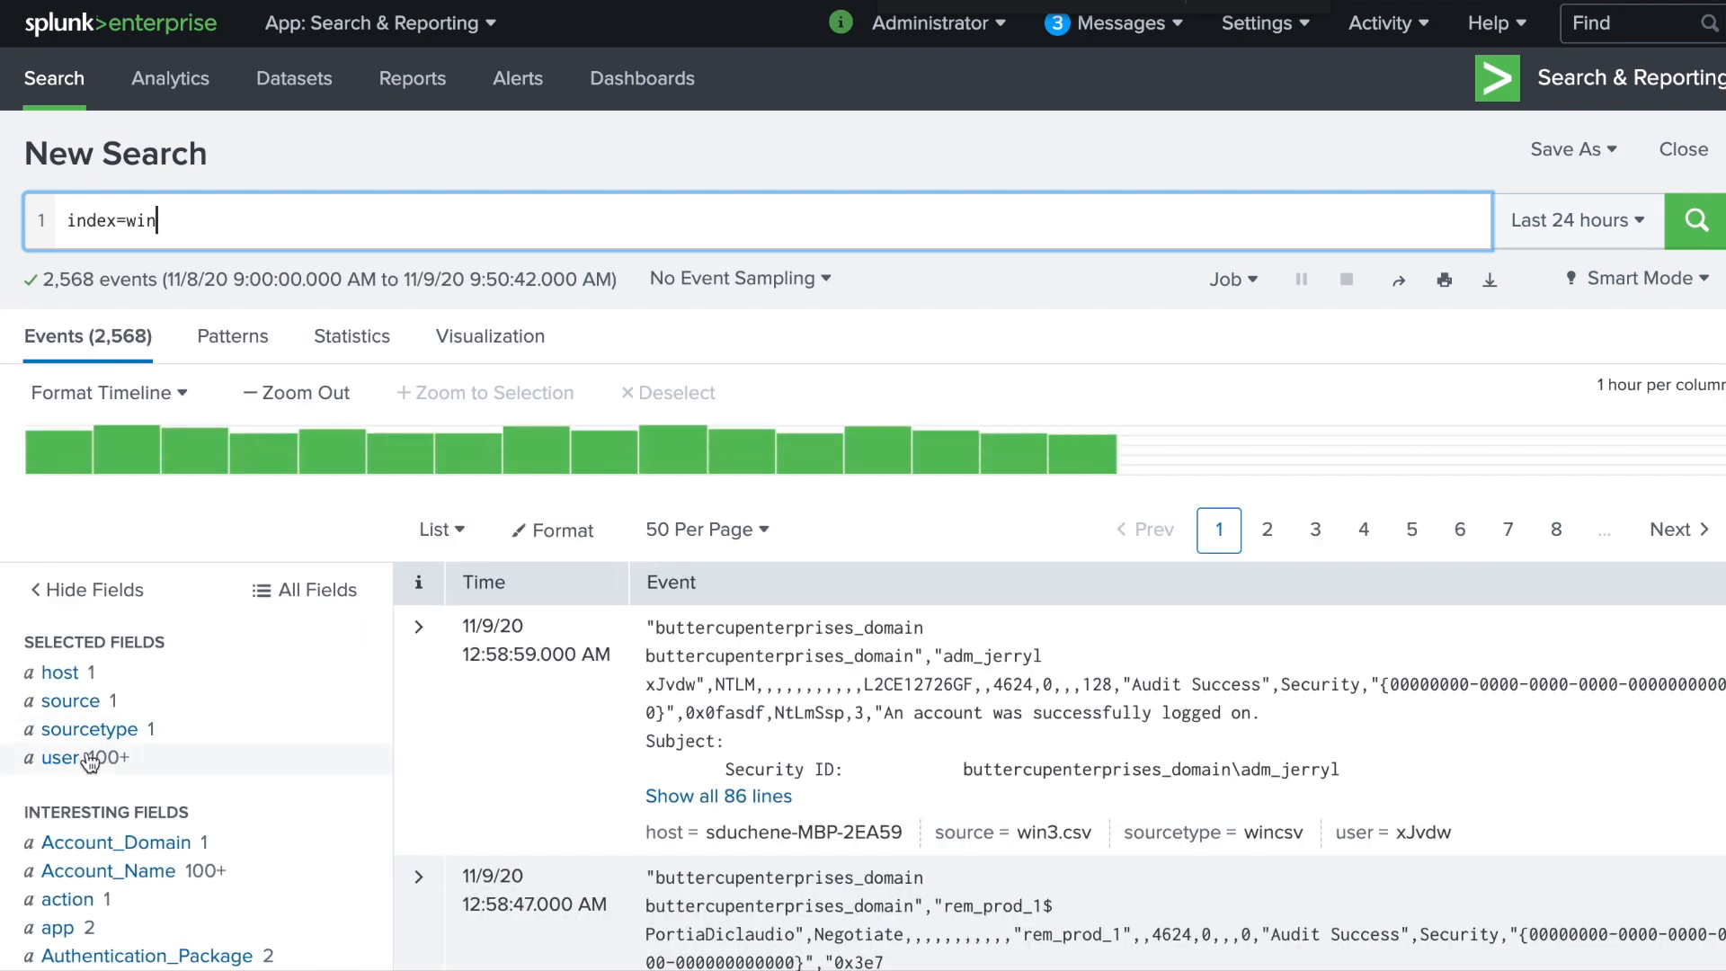
click(330, 598)
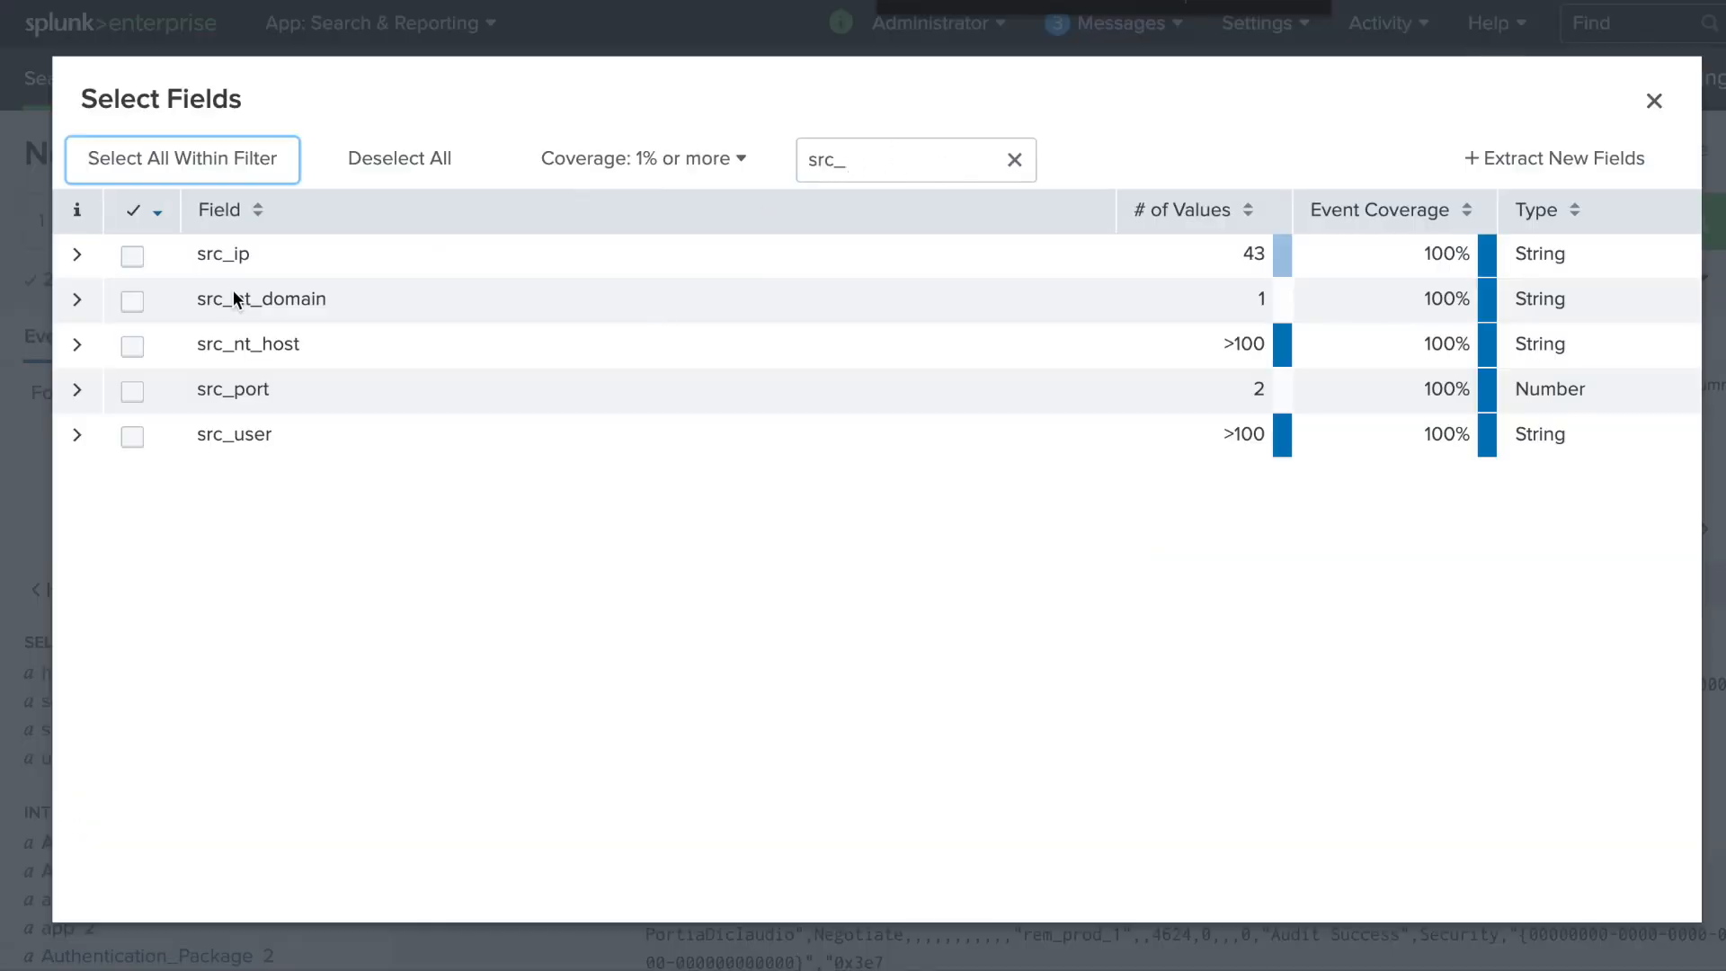
double_click(830, 170)
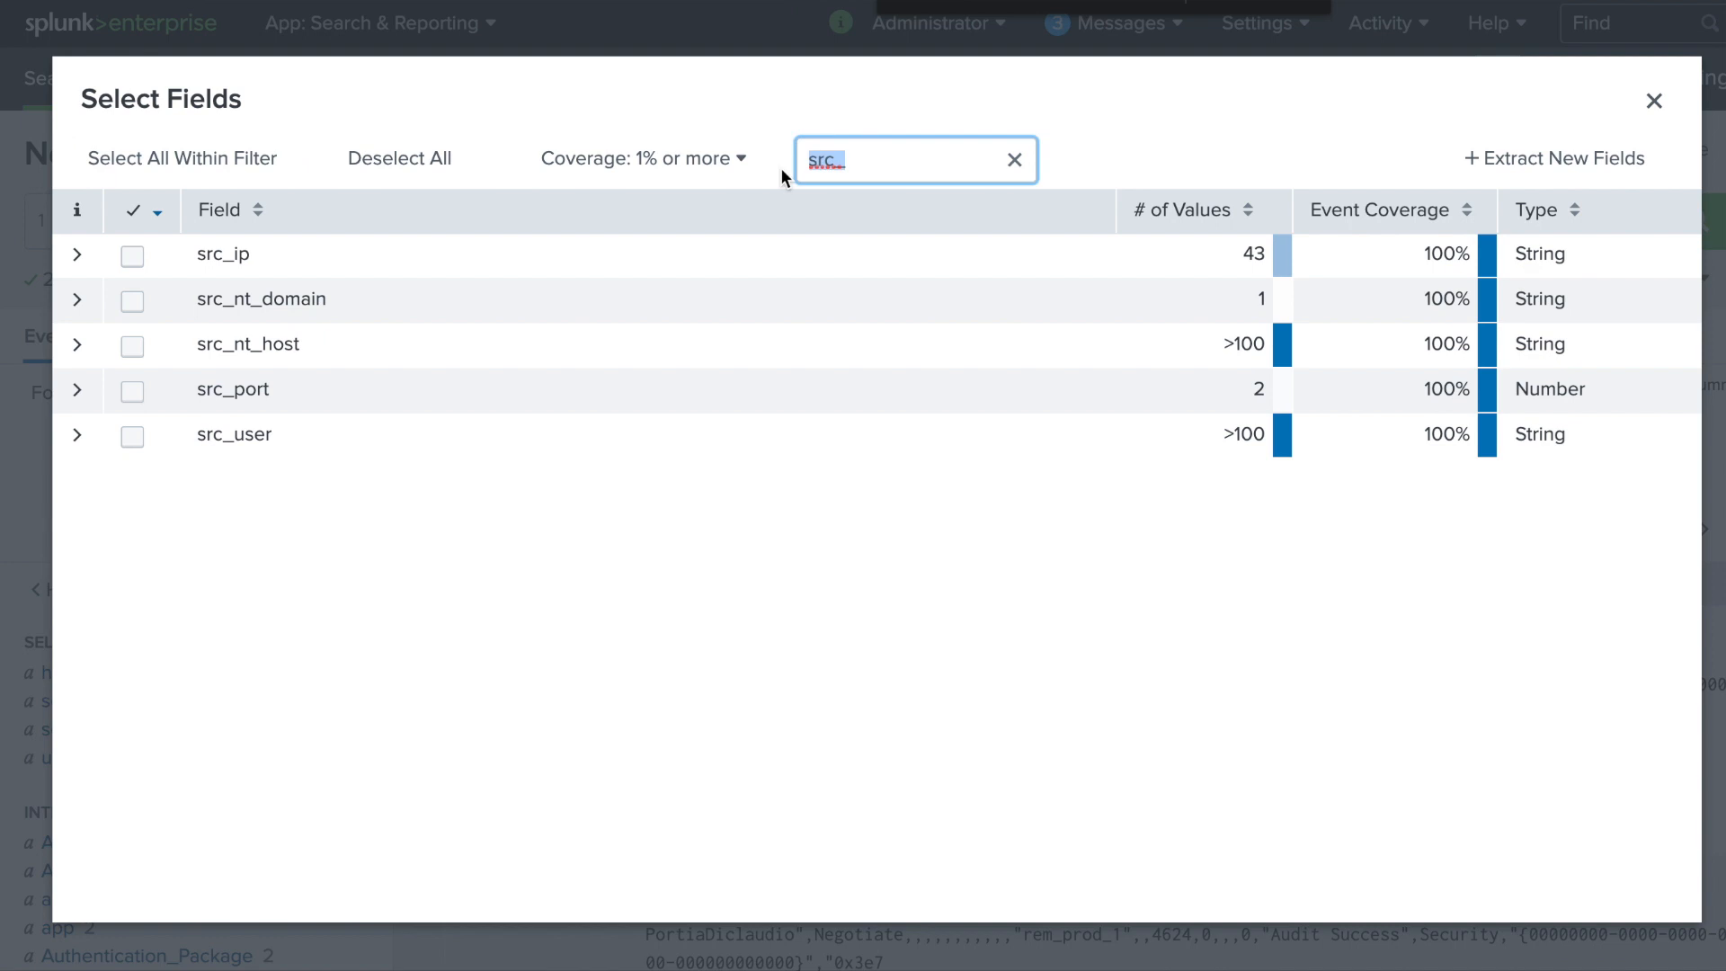
text(username)
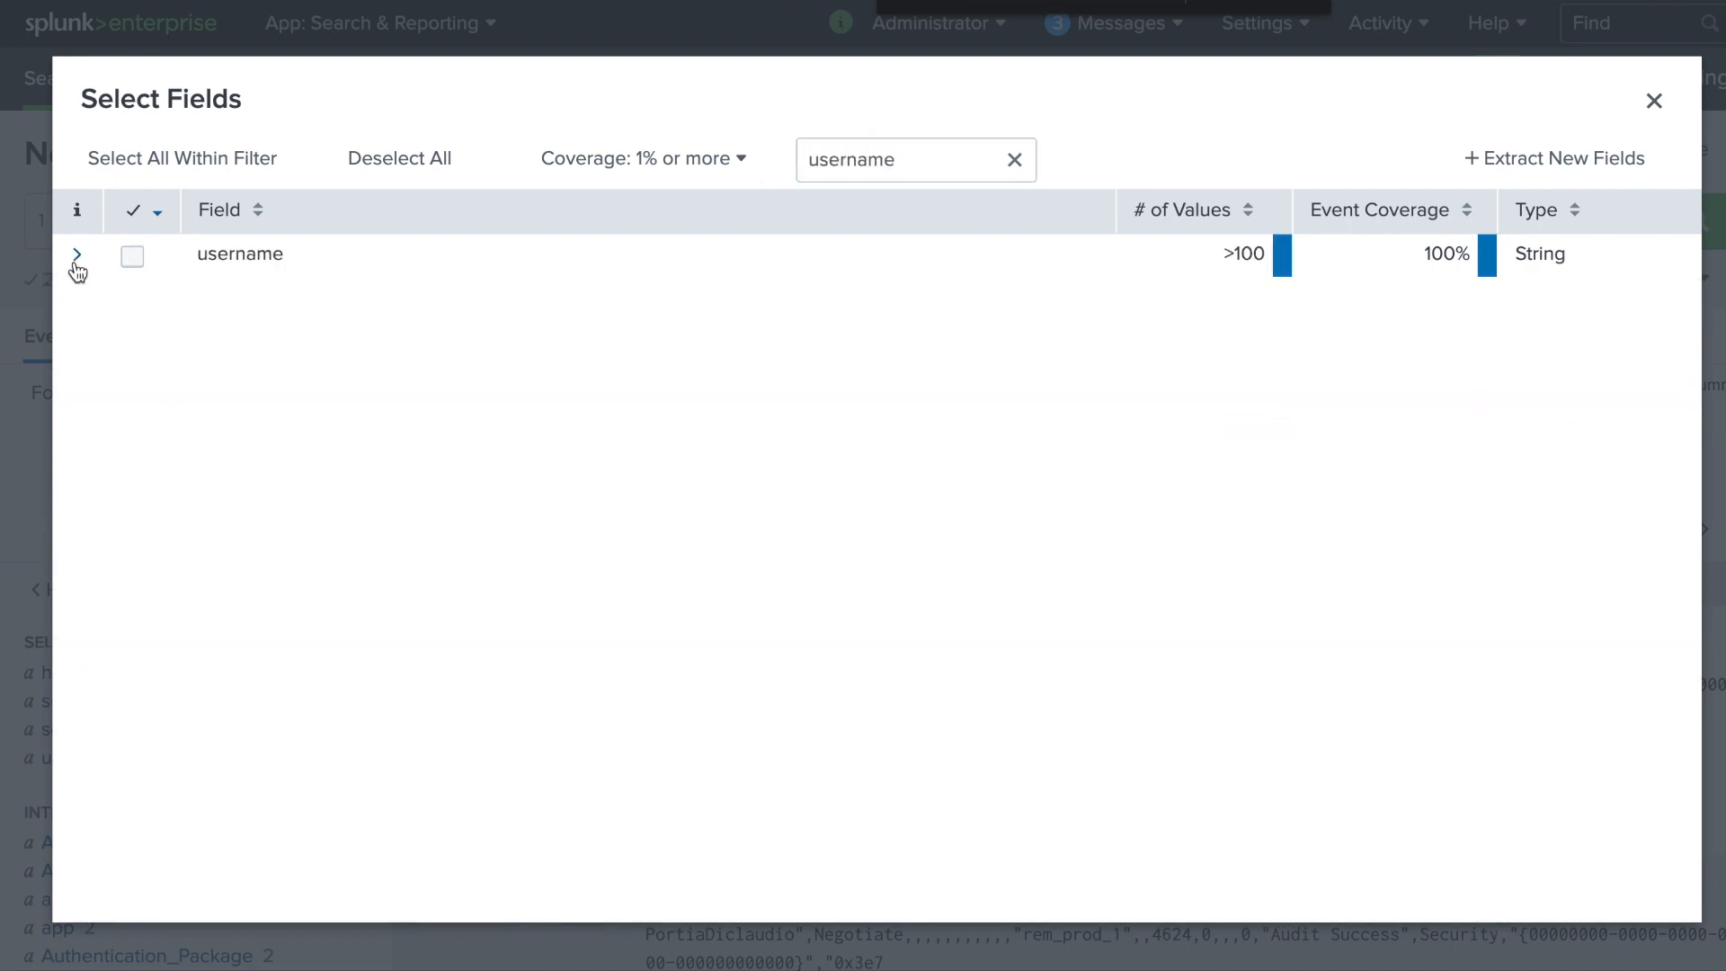
click(78, 256)
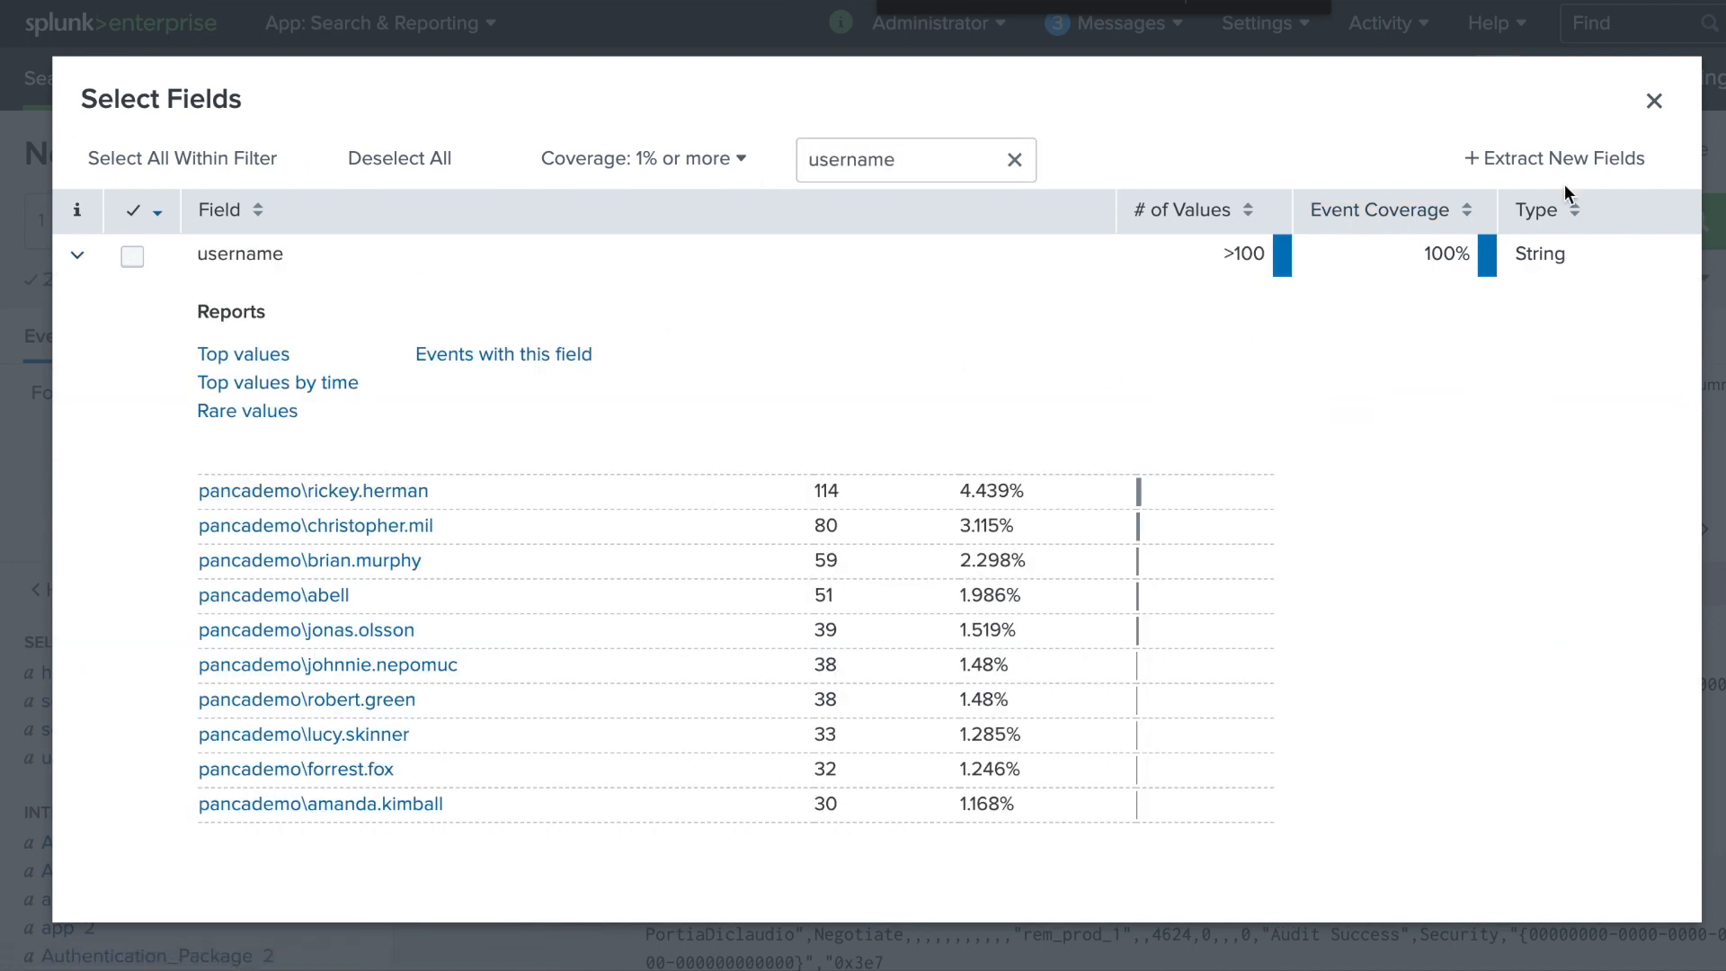
click(1654, 100)
Extend the query to index=win OR index=firewall and run it.
click(207, 224)
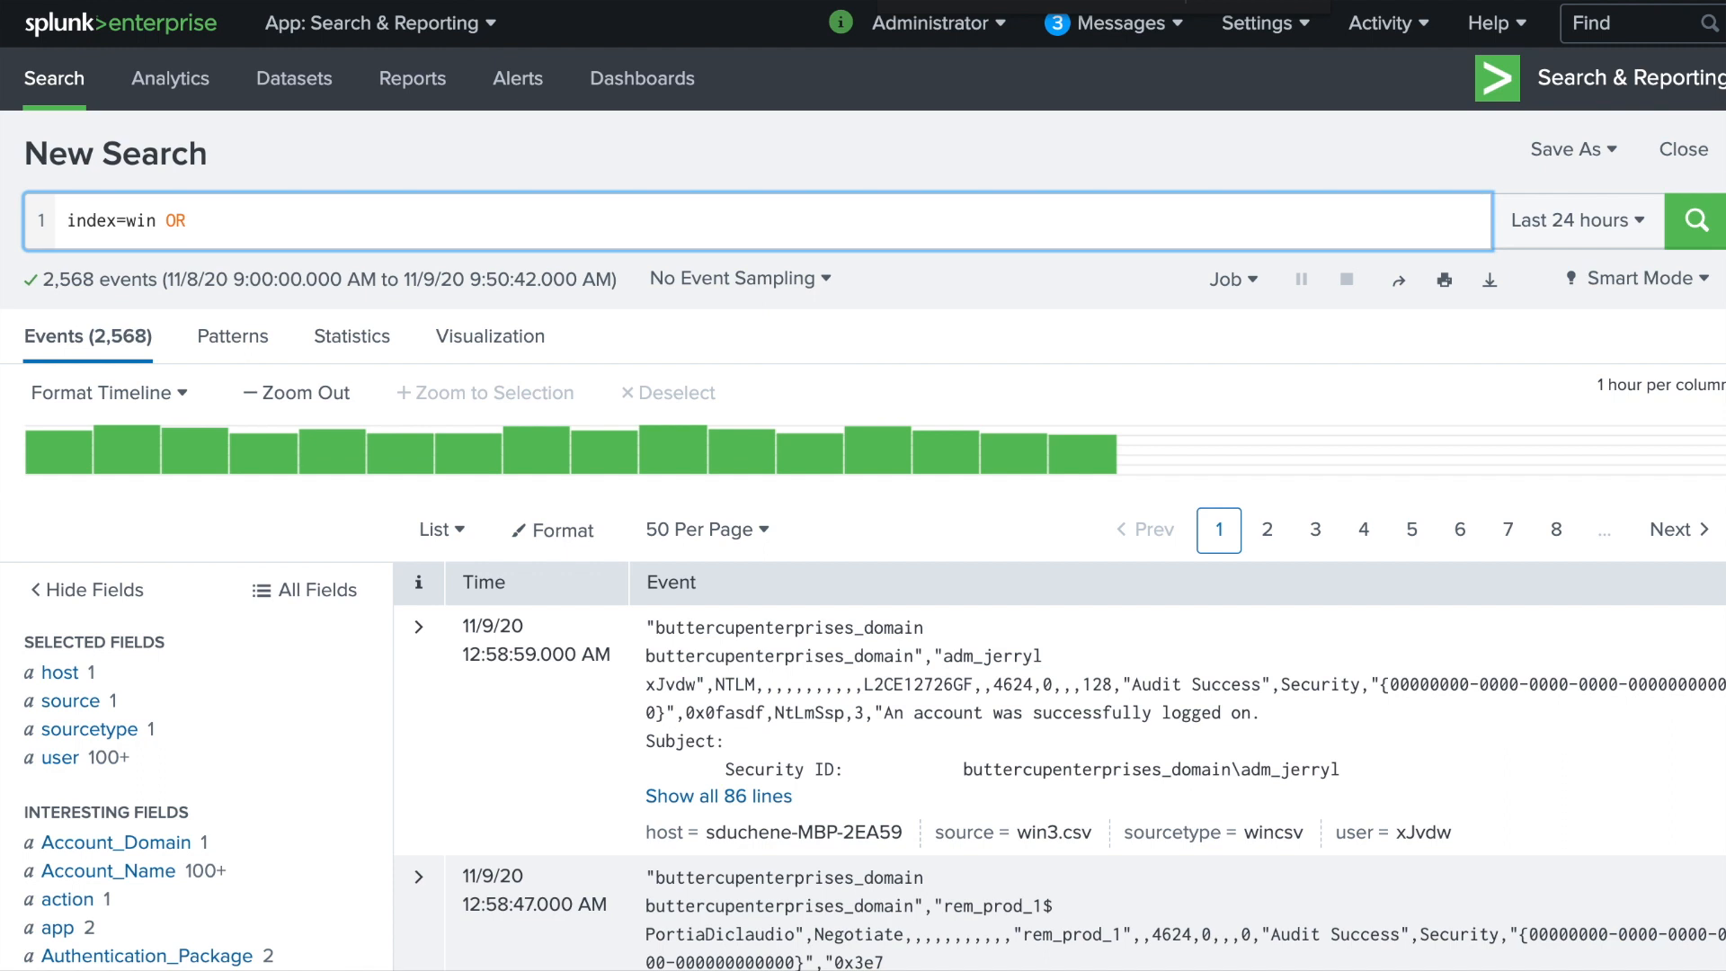
text(index=fir)
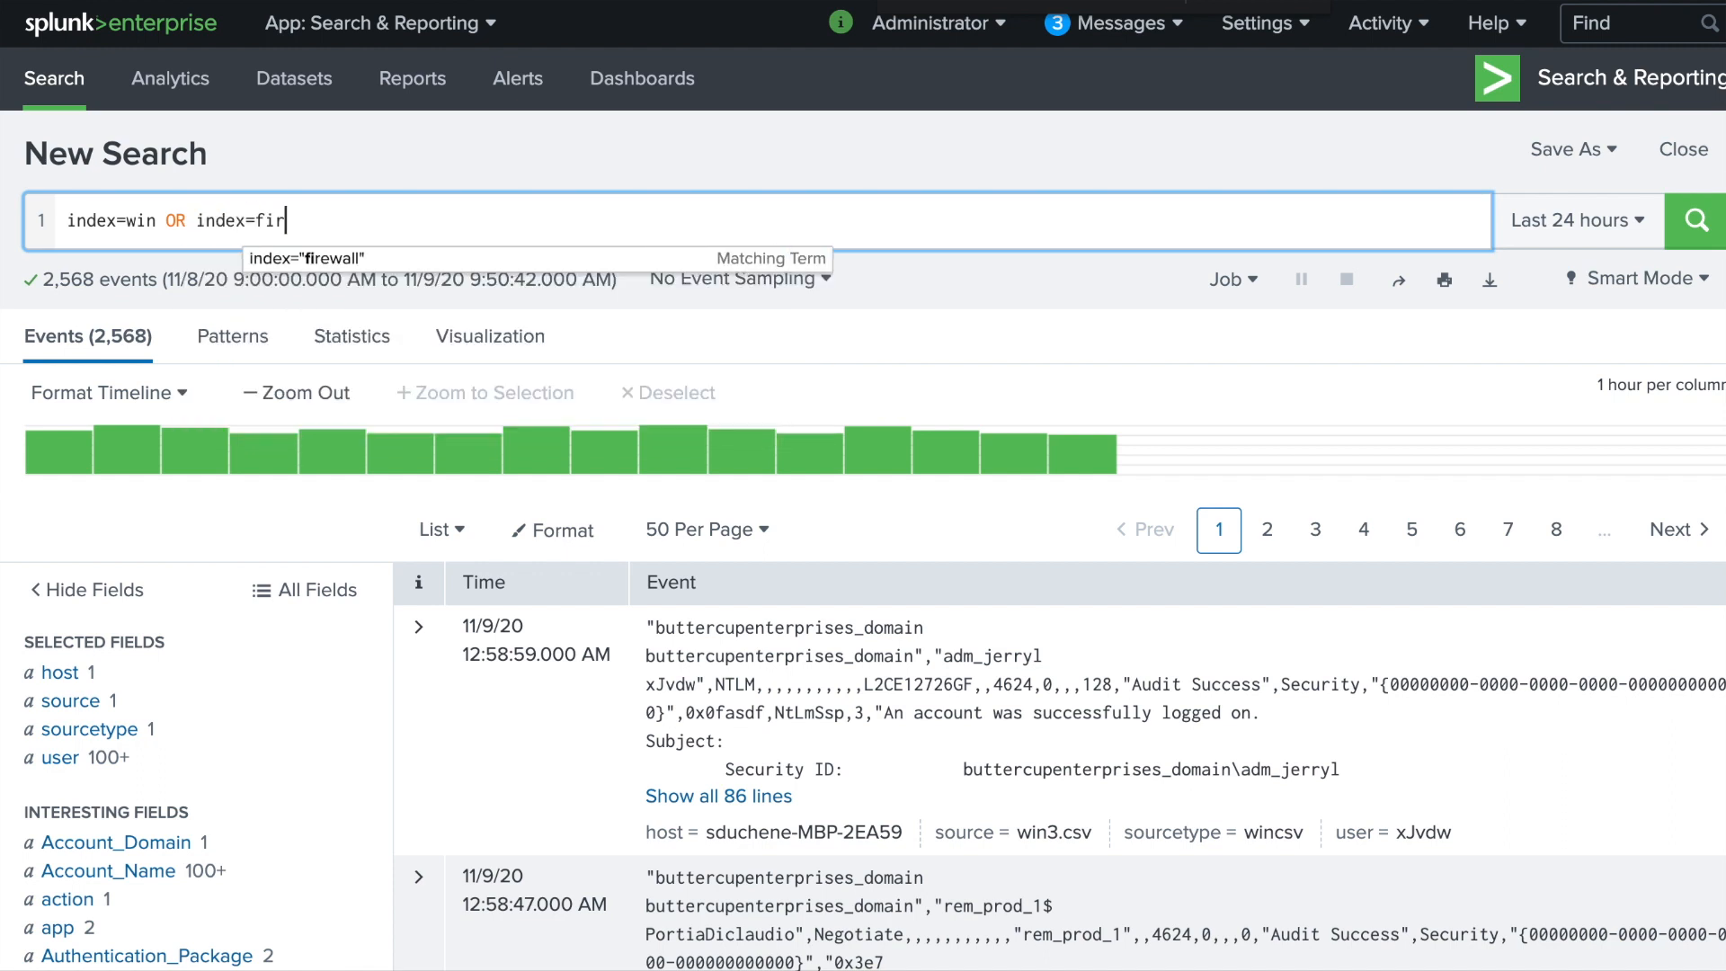
text(ewall)
key(Return)
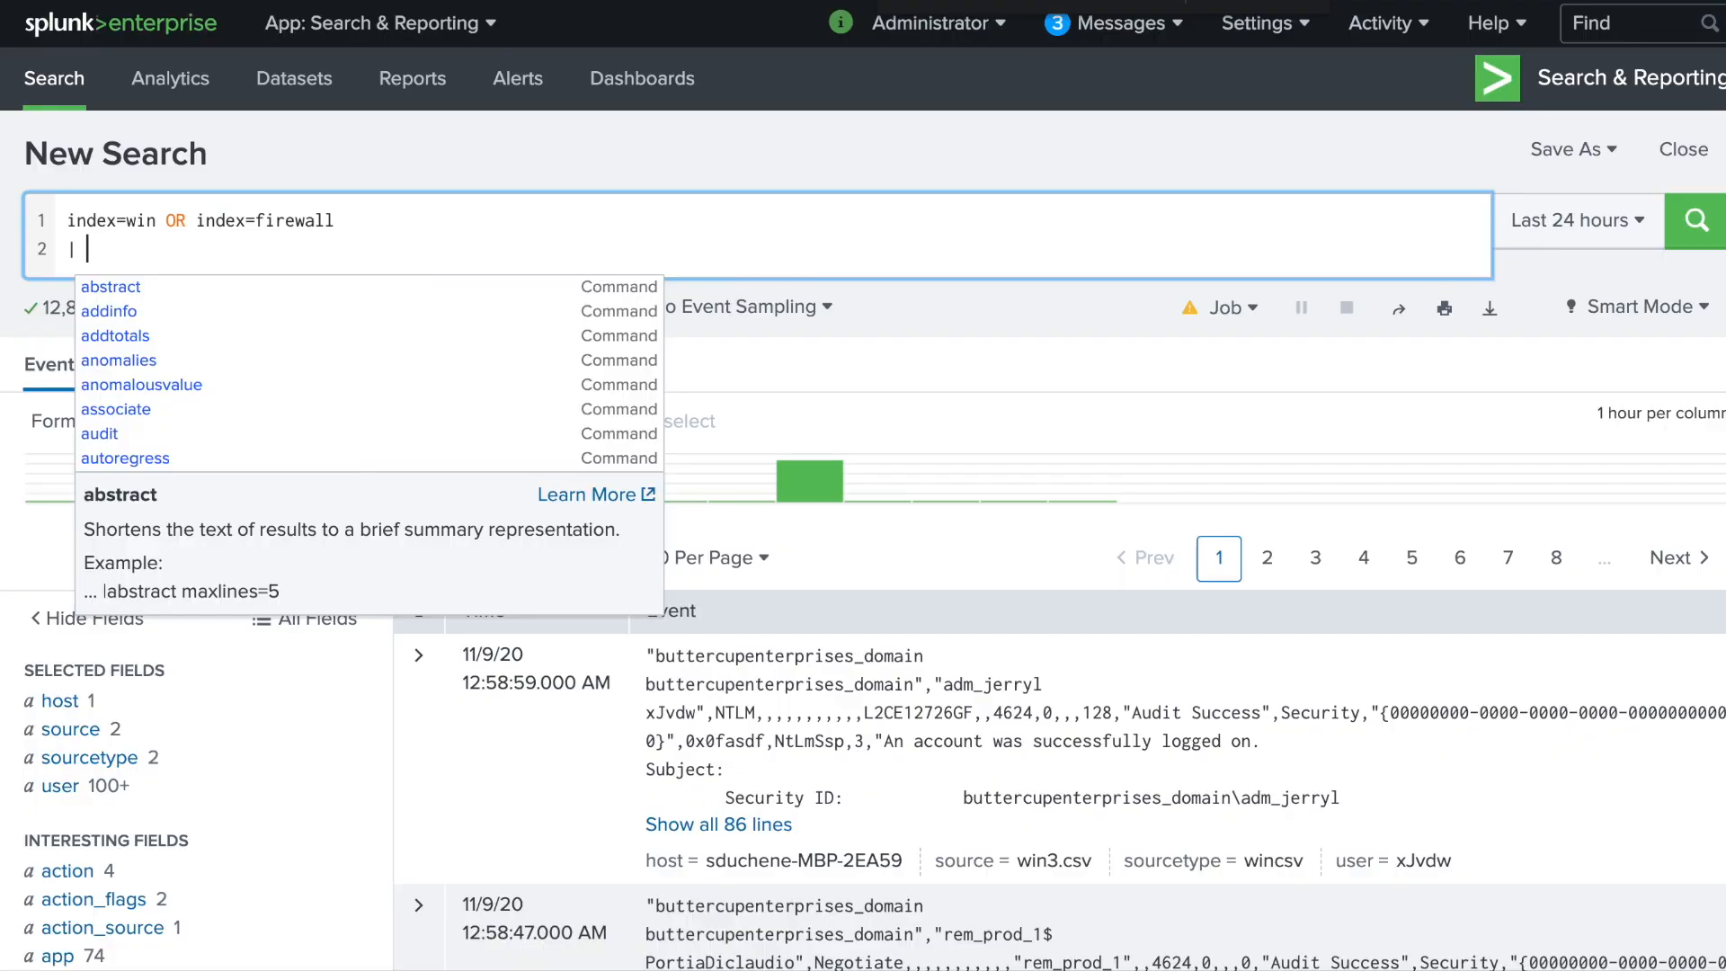
Add a second line, | eval myuser=coalesce(username, src_user), to the query and run the search.
text(eval )
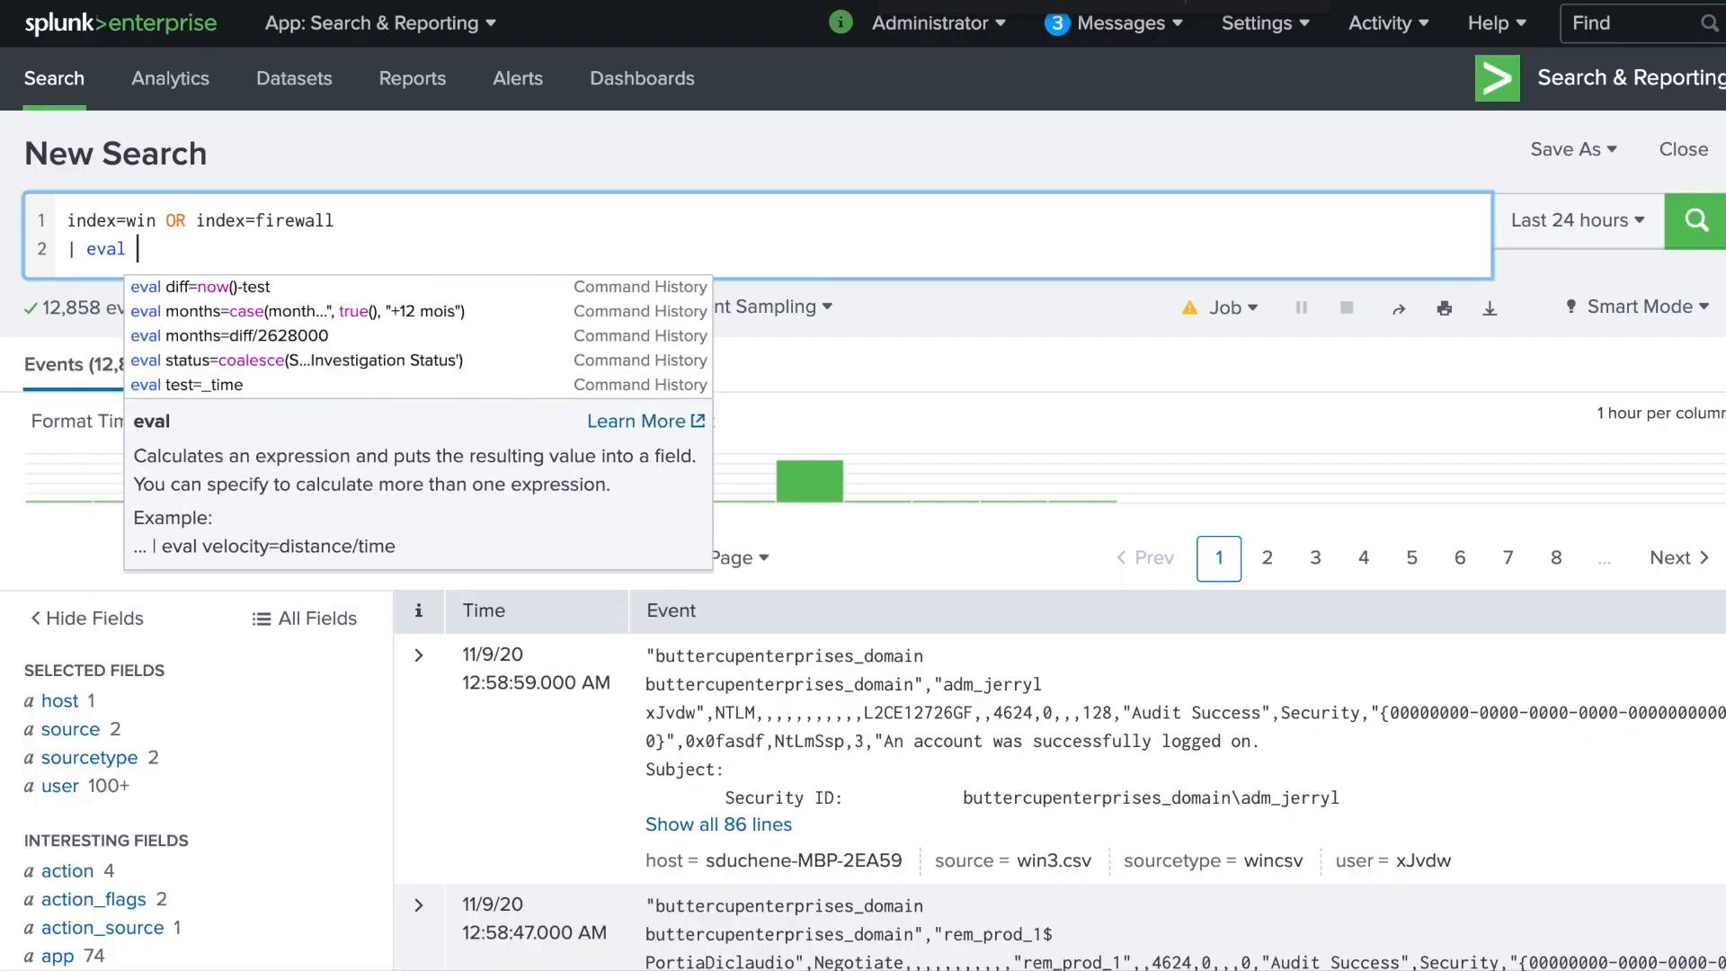
text(myuser)
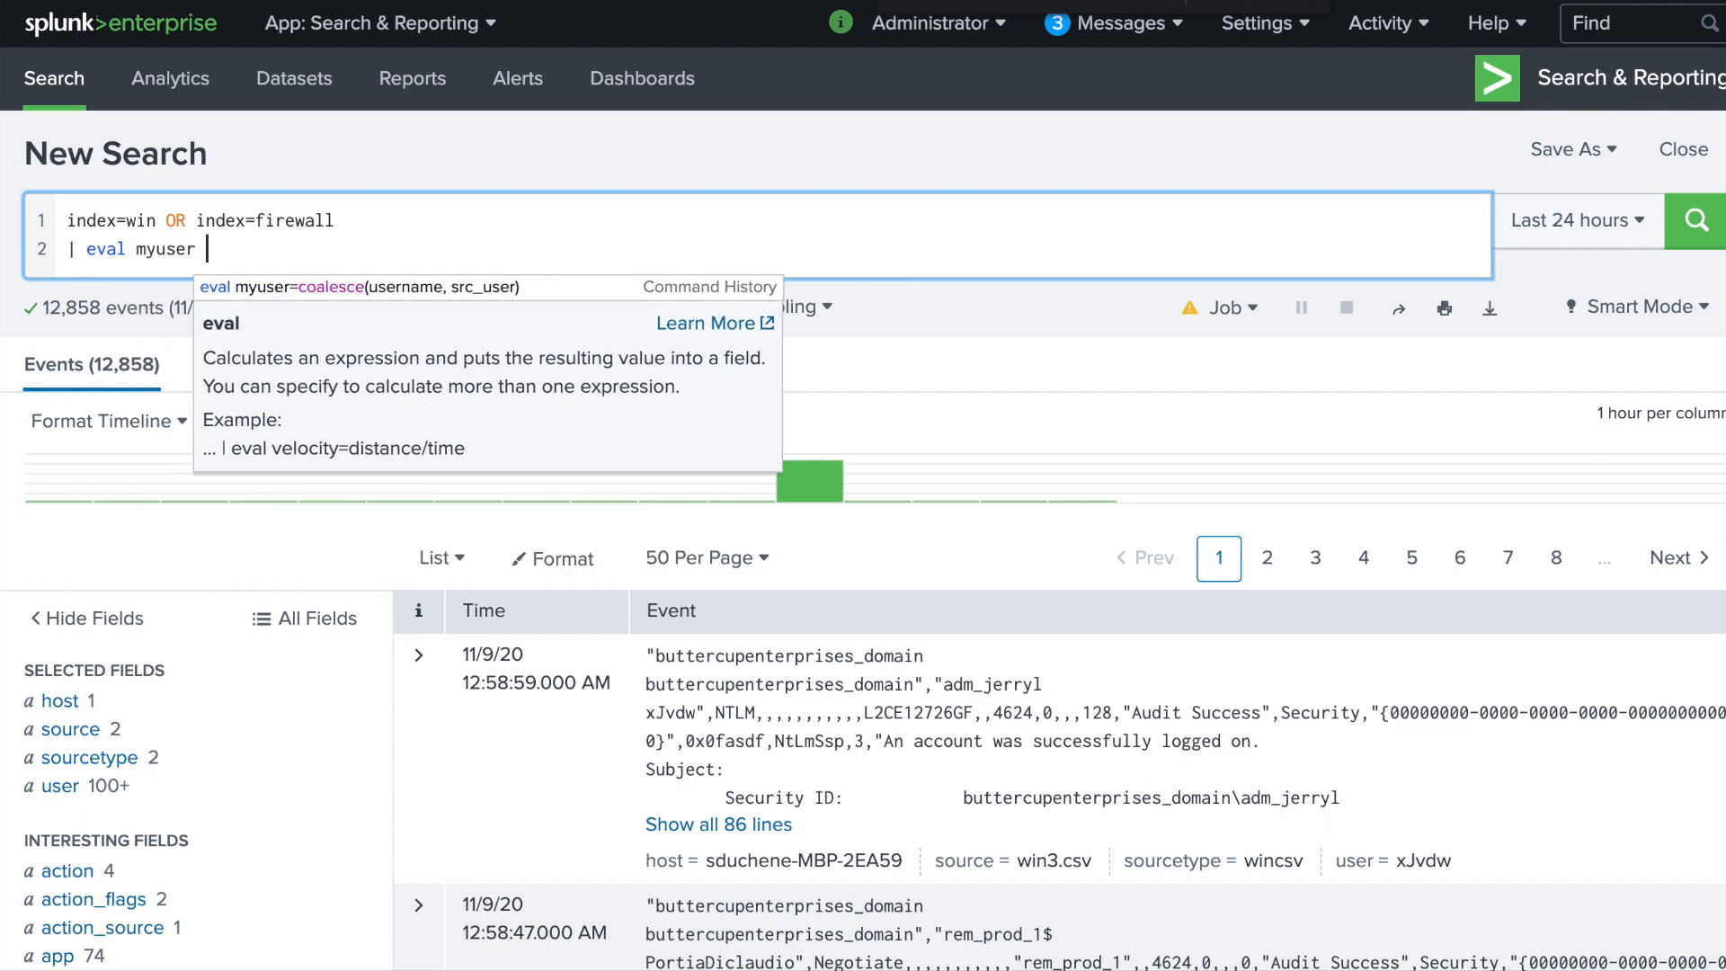
key(BackSpace)
text(=col)
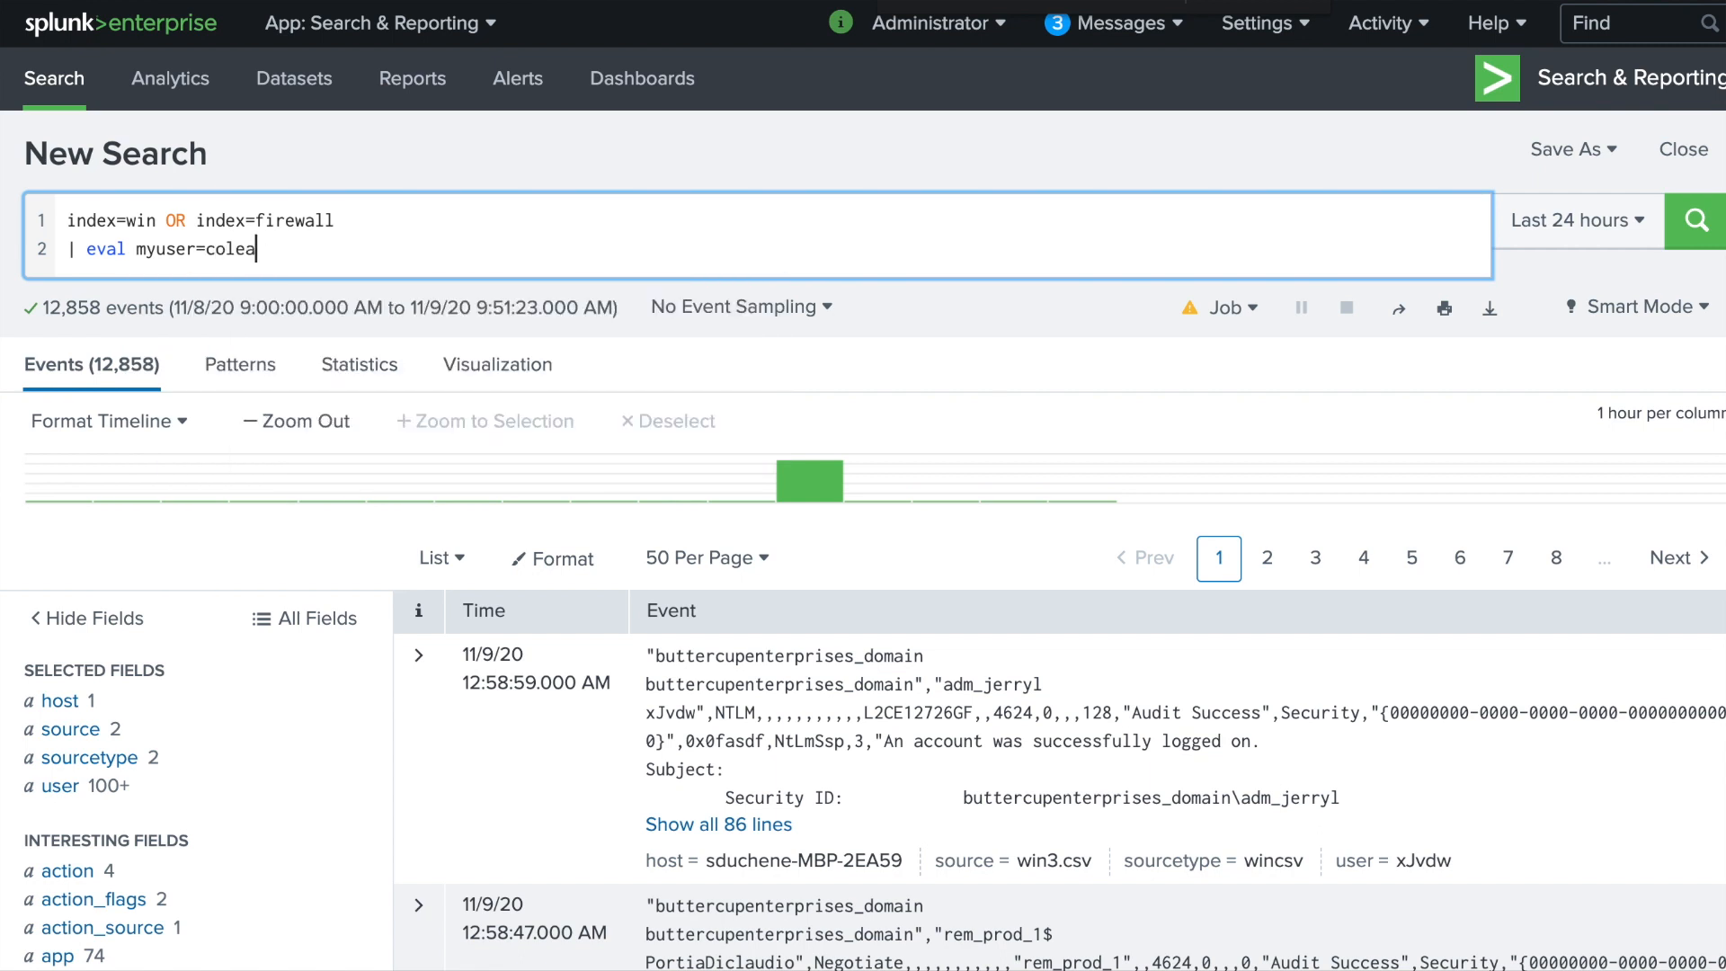
key(BackSpace)
text(alesc)
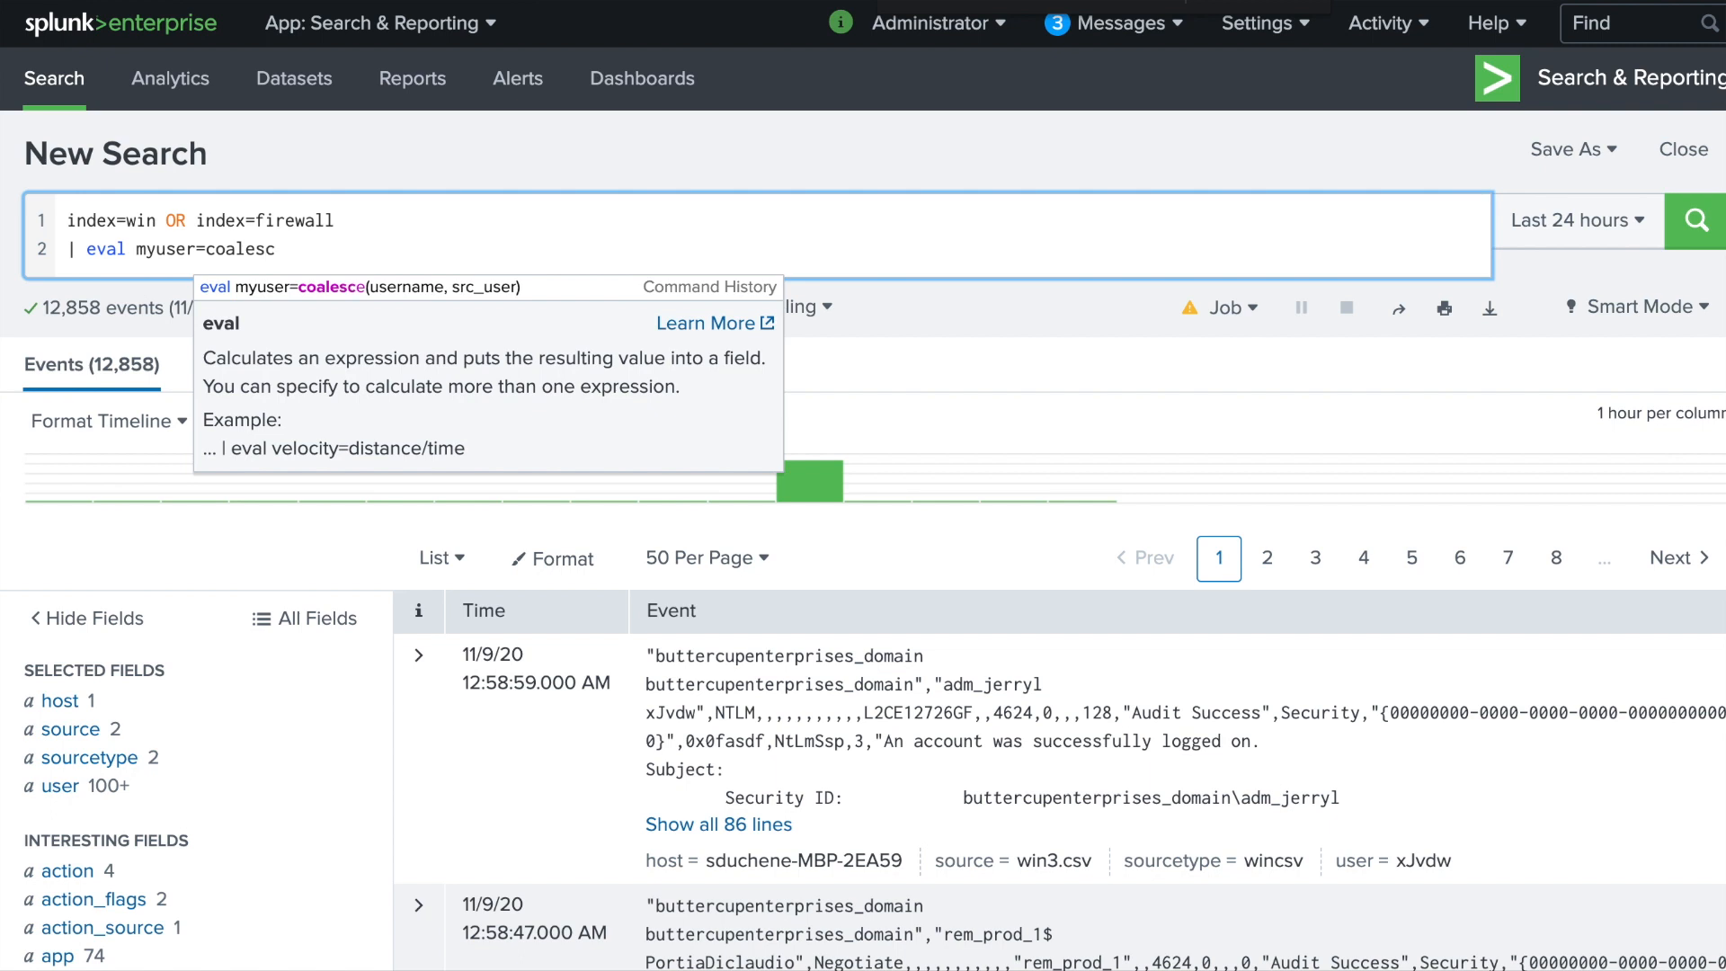
text(e()
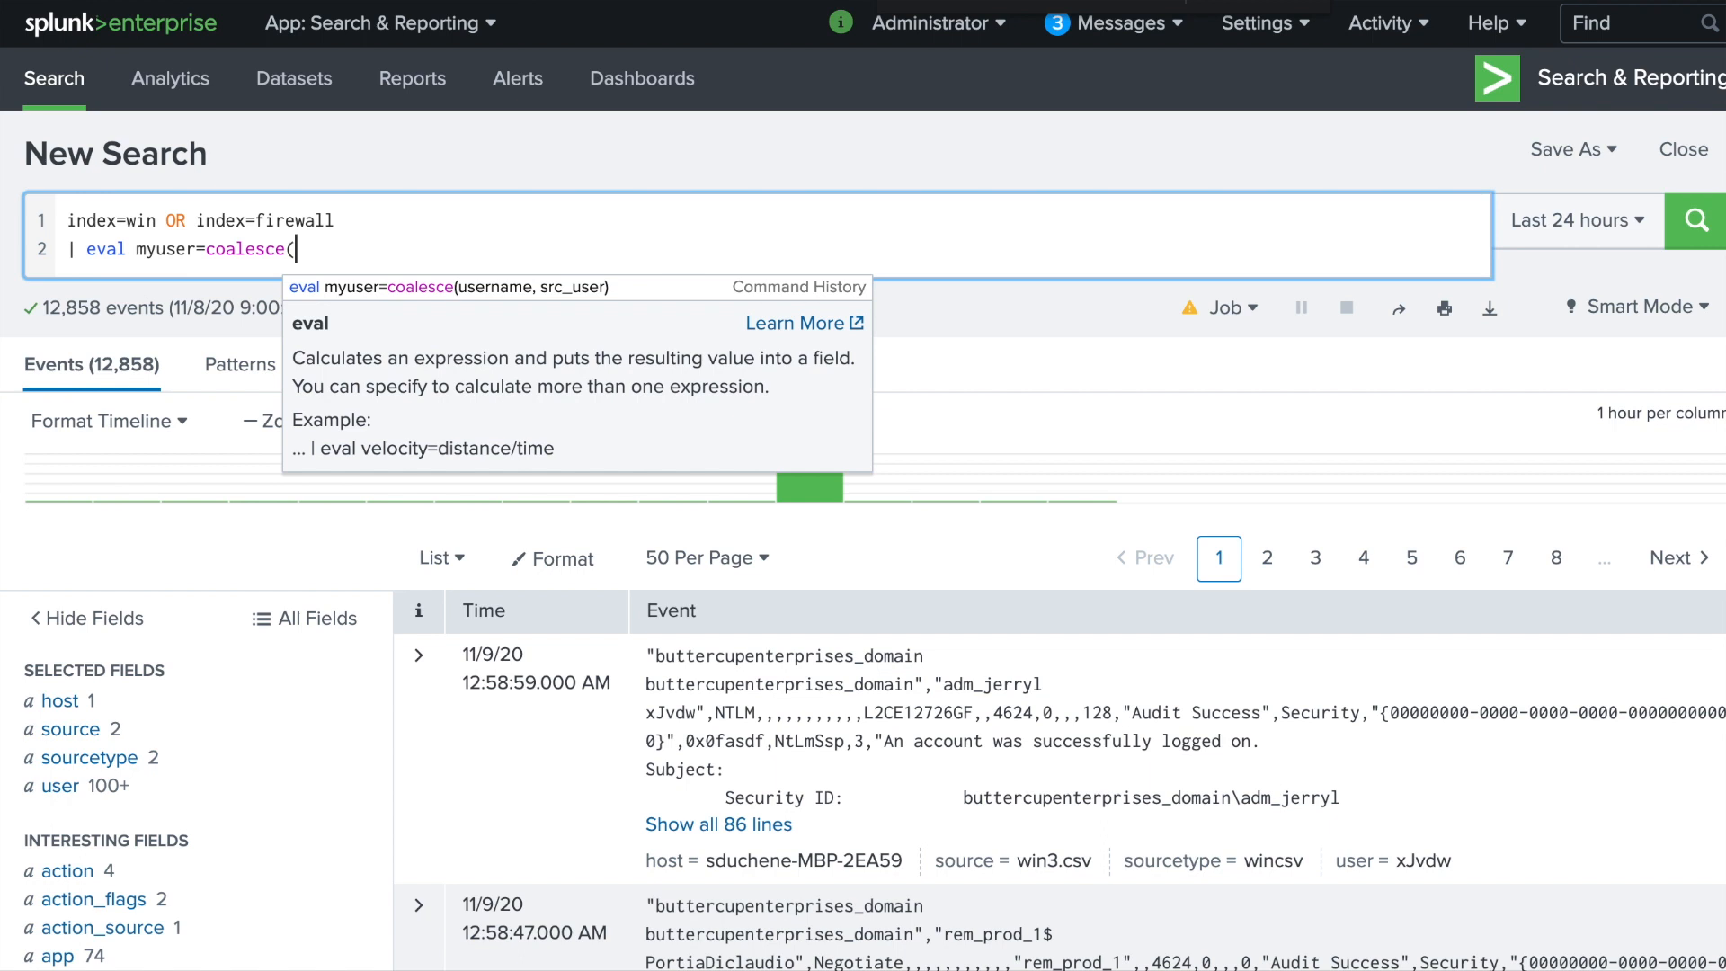
text(usernemranem)
key(BackSpace)
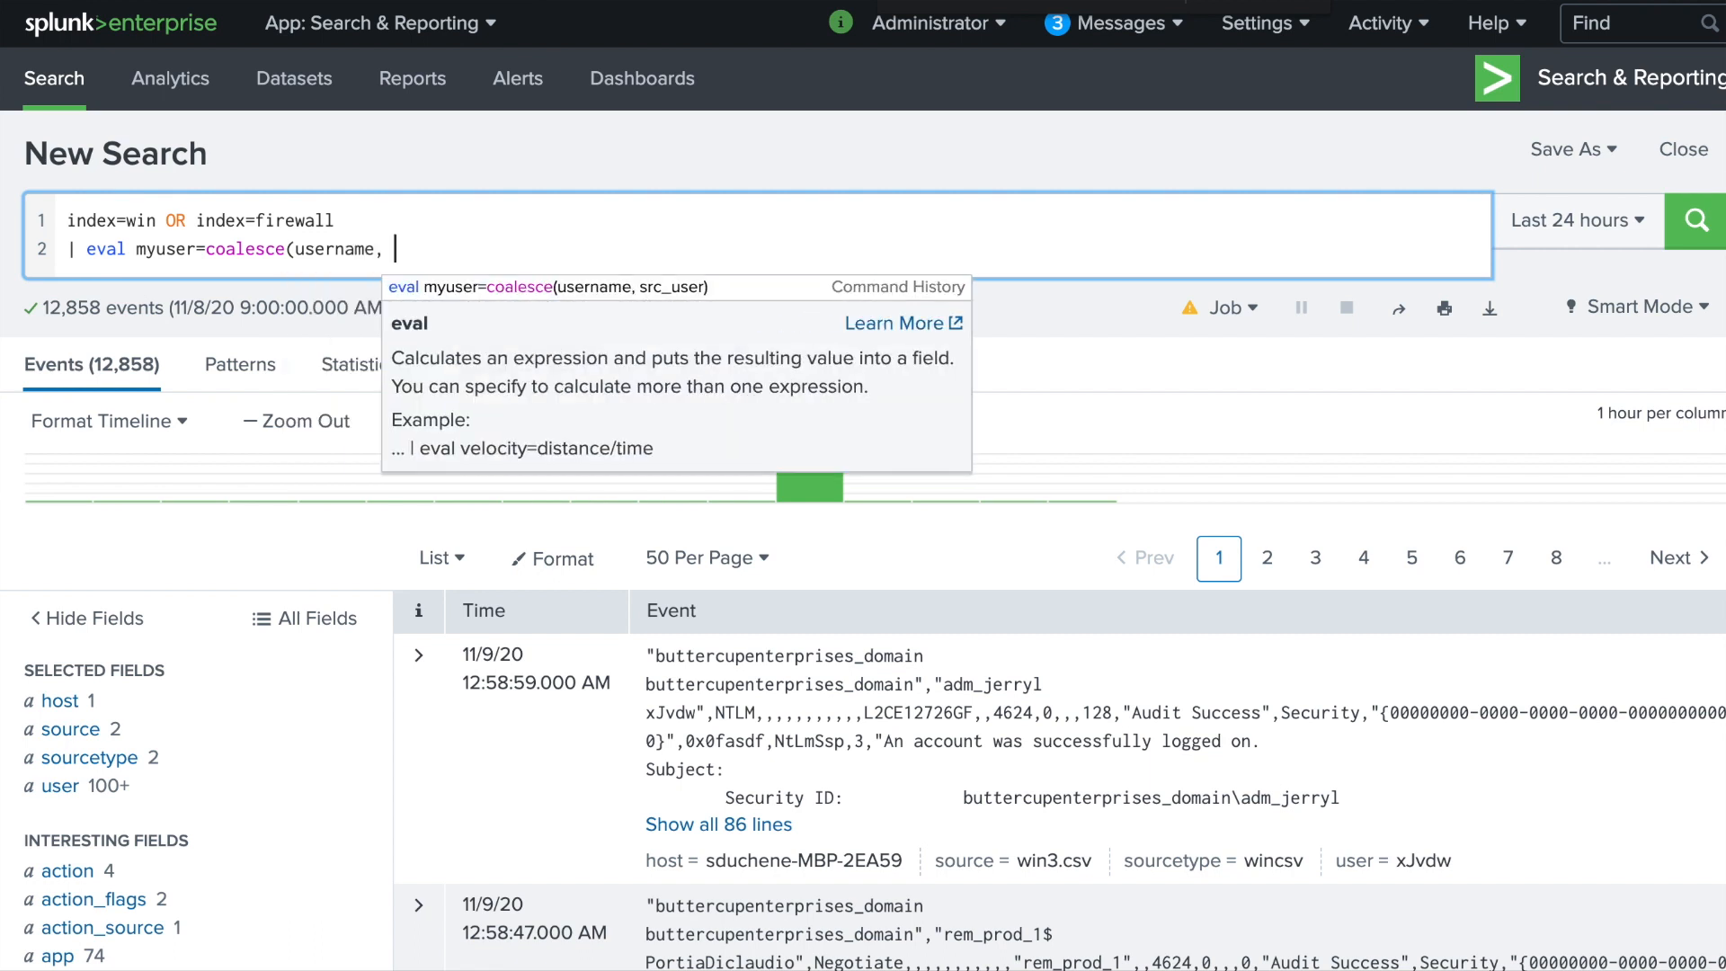
text(src_user)
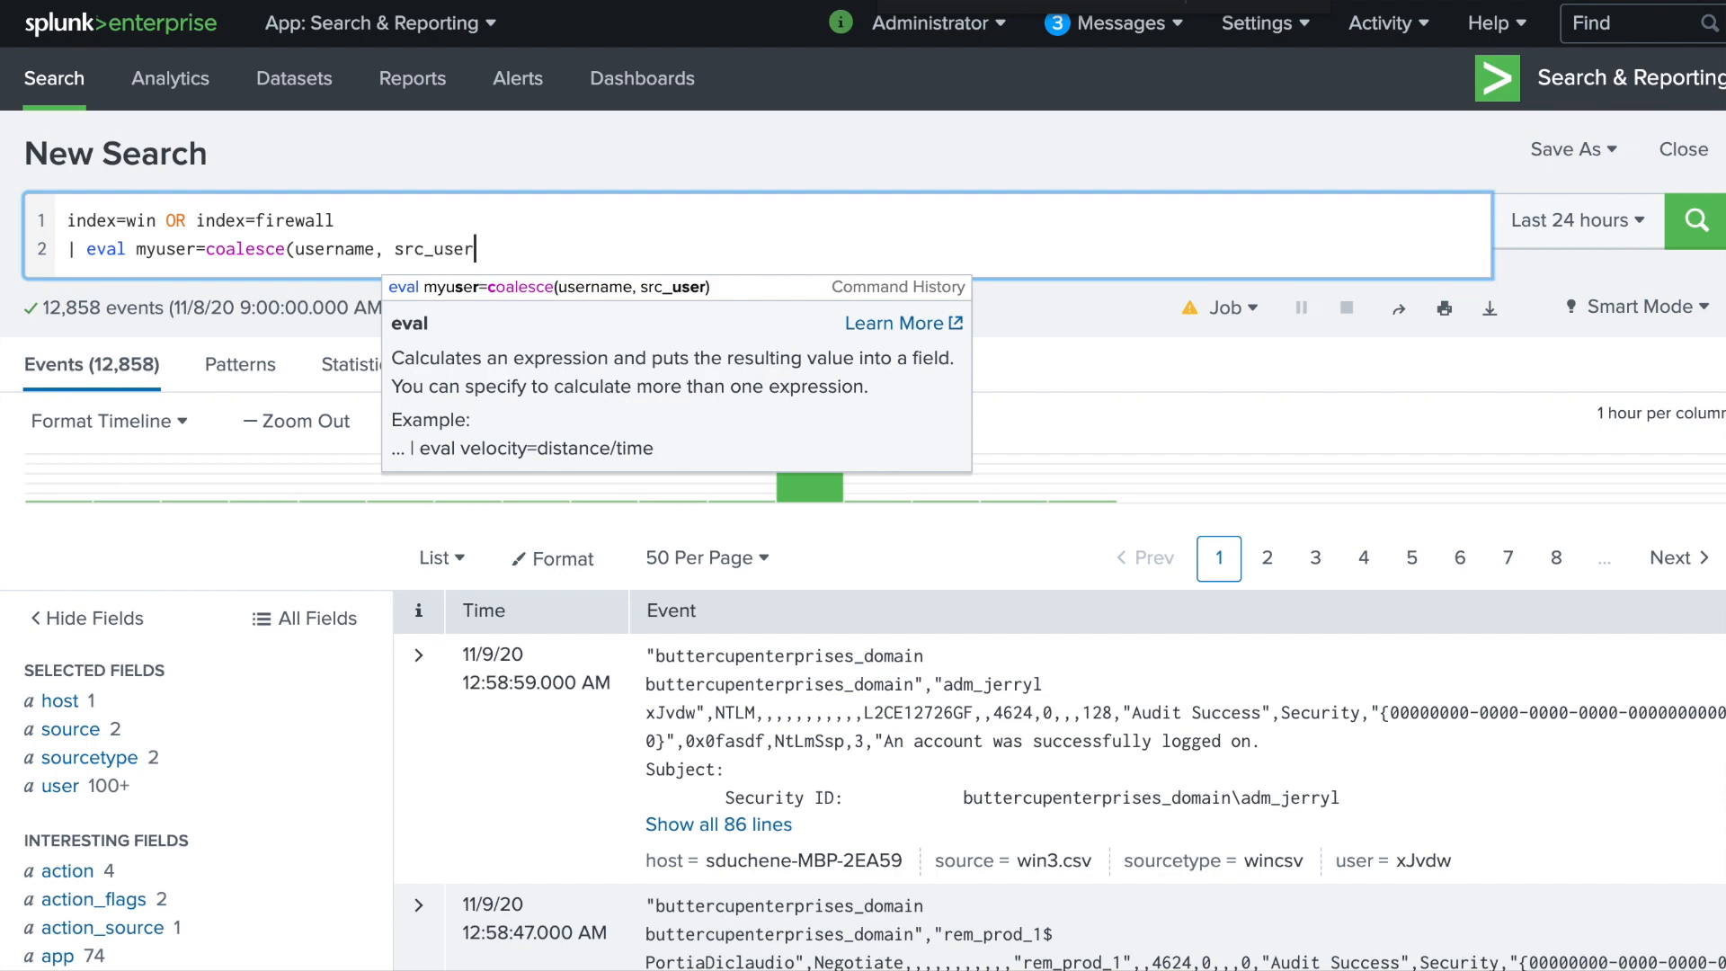
text())
key(Return)
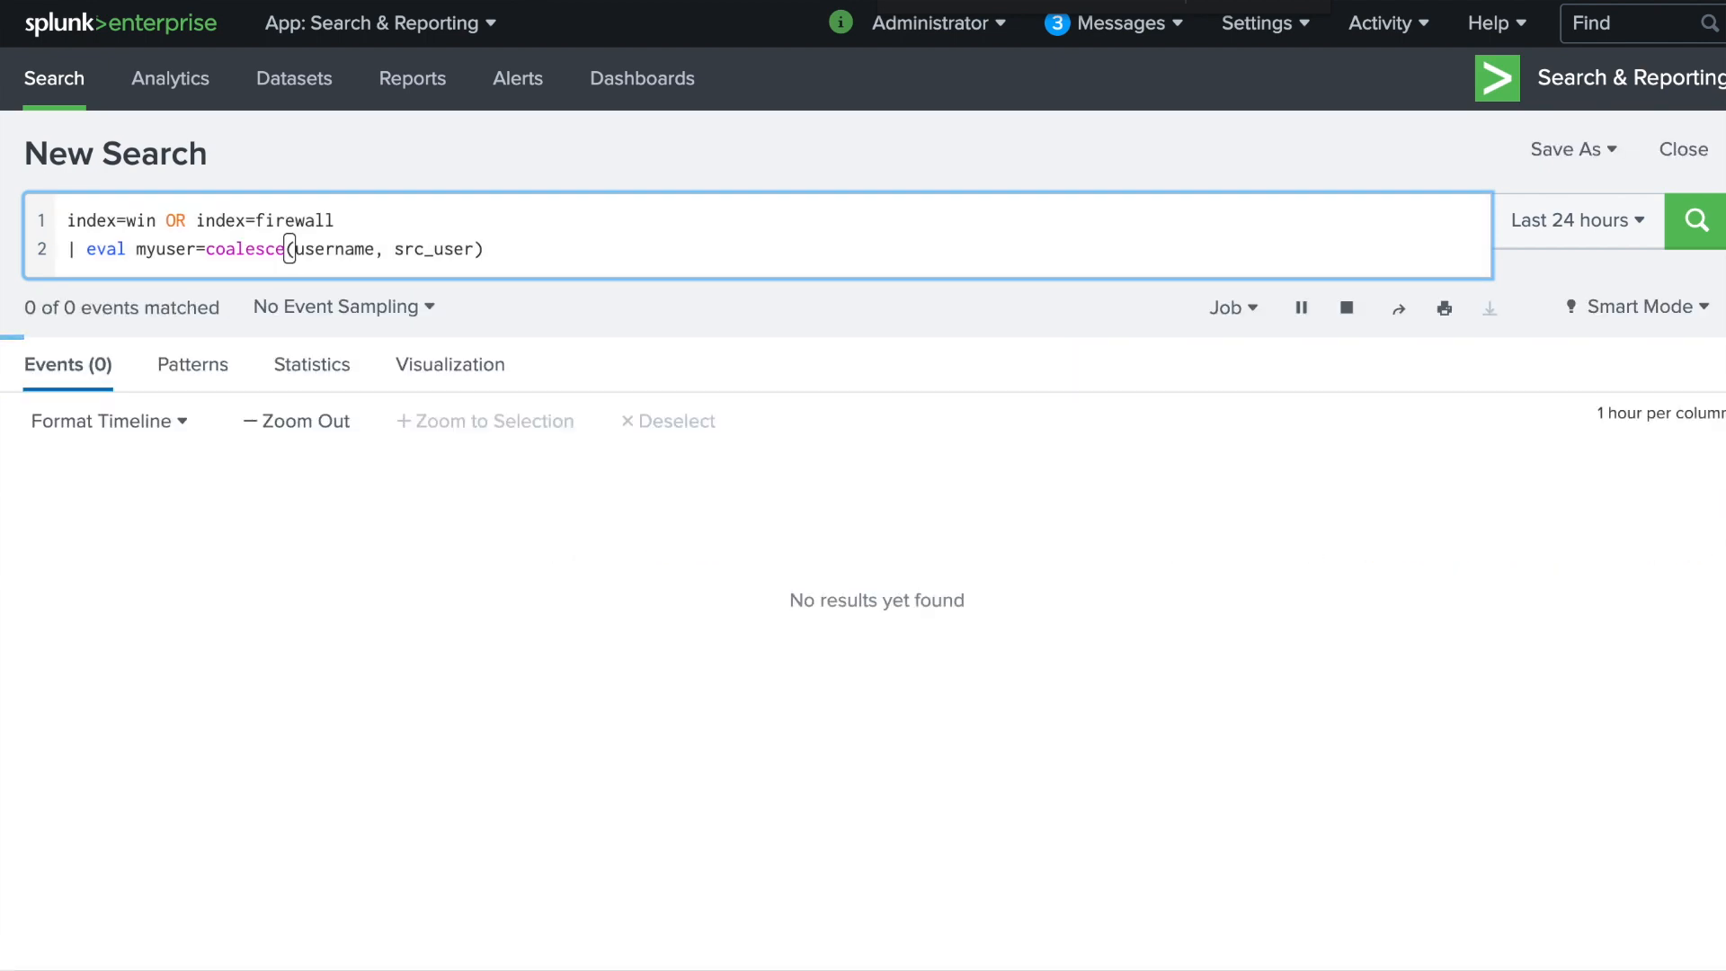
Filter the full field list by myuse and examine the myuser field's coverage and values.
scroll(241, 757, down, 1)
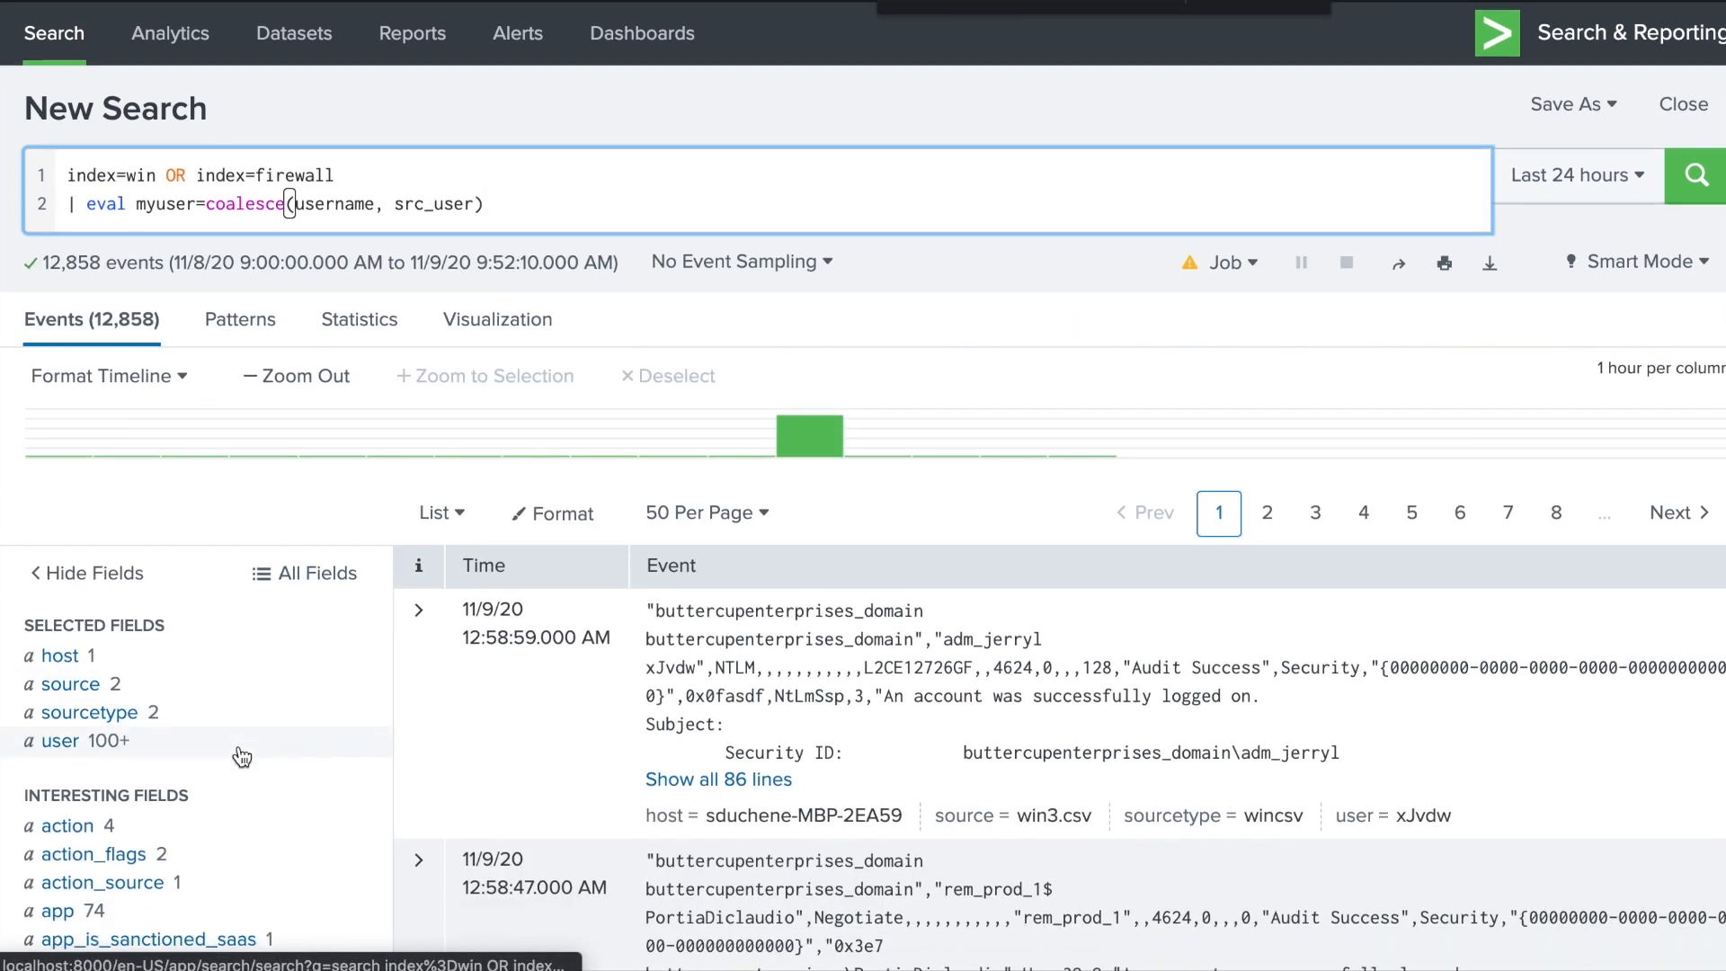
click(308, 582)
text(username)
text(myuse)
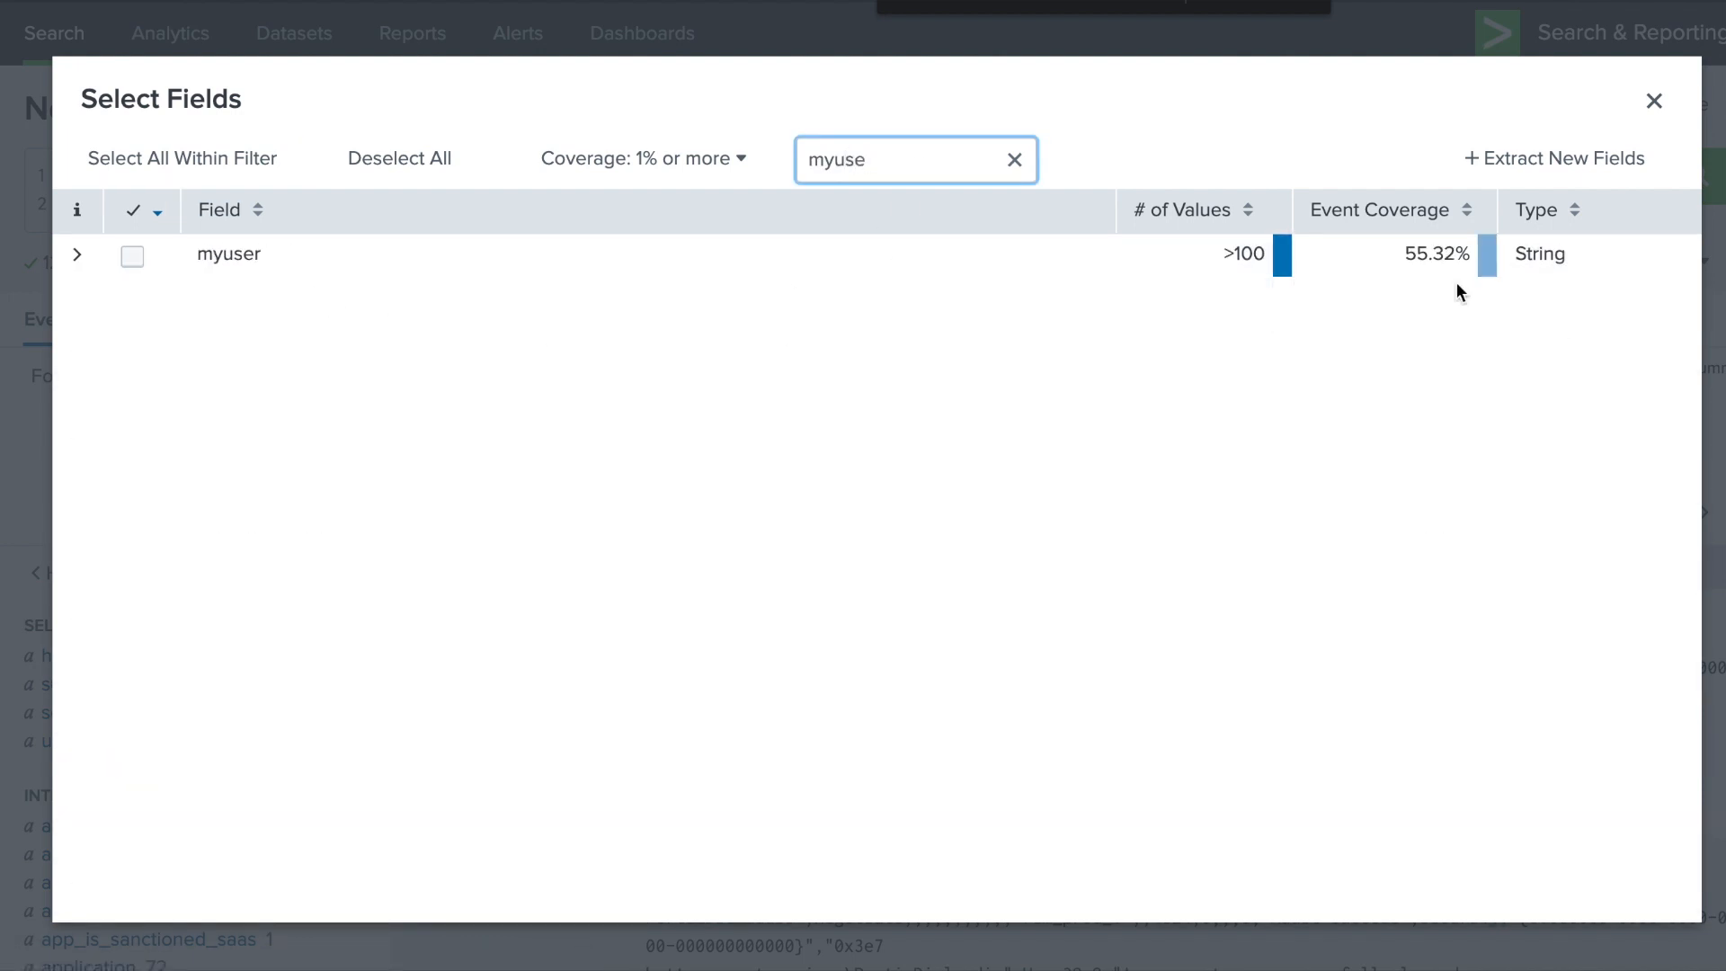
click(75, 260)
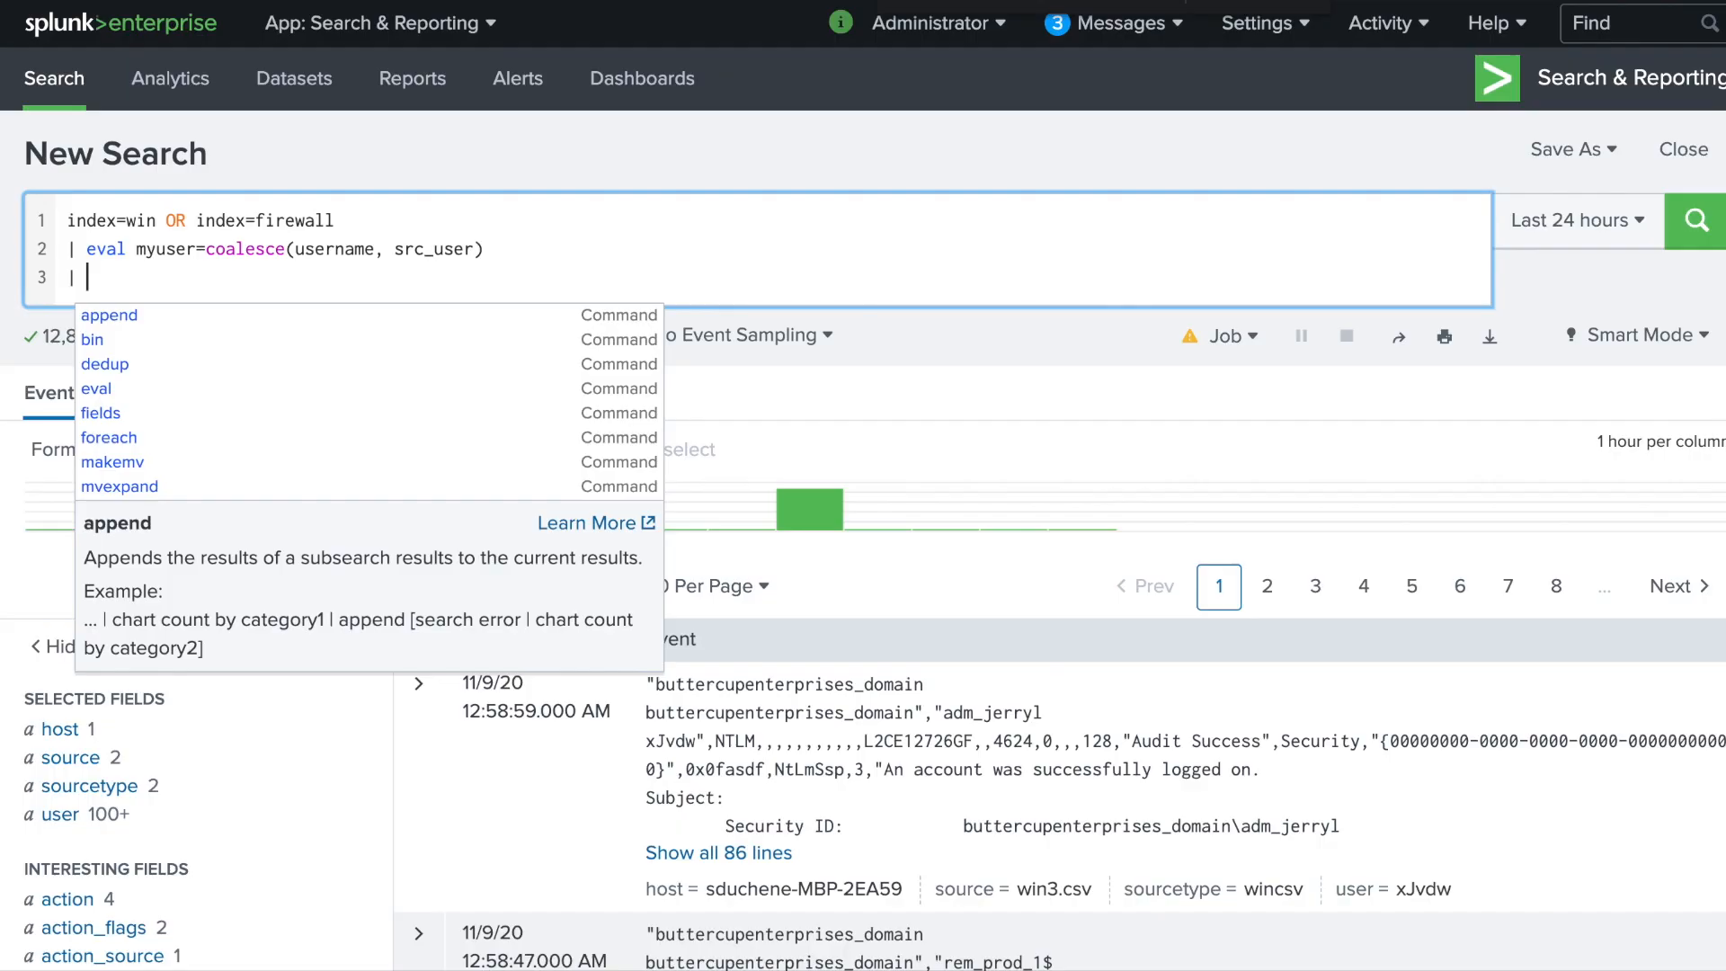
Add the lines | bucket span=1h _time and | stats dc(index) by _time, myuser to the query, and run it.
text(bucket span=1h _time)
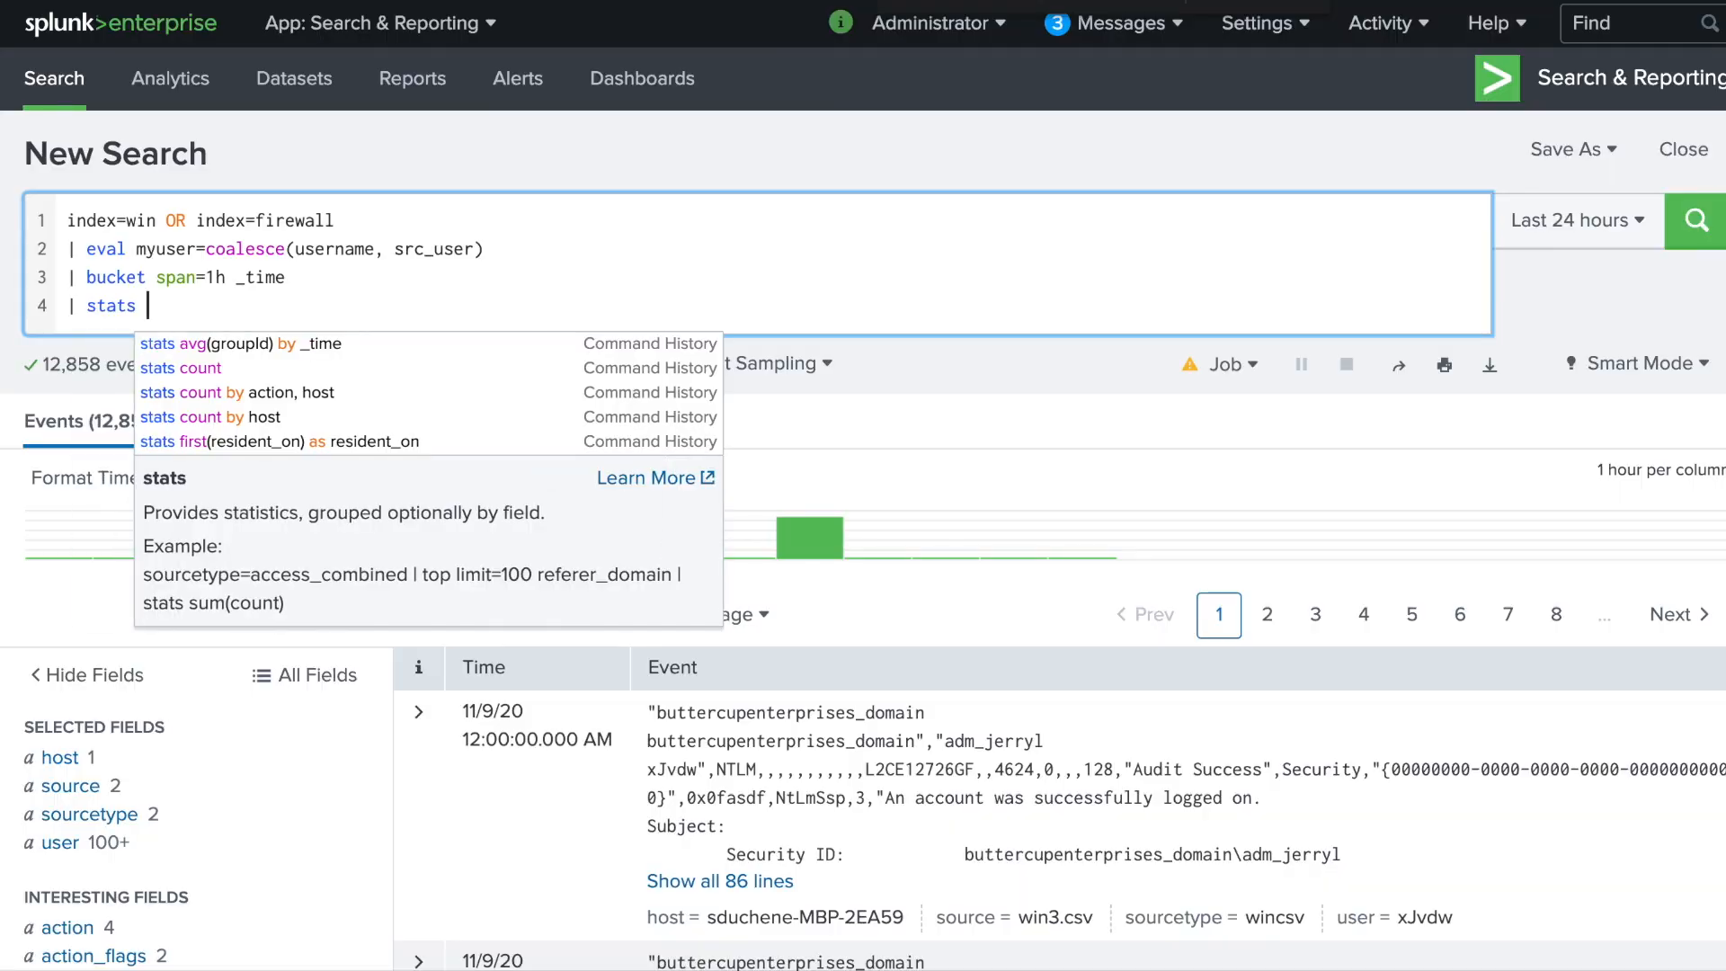
text(dc()
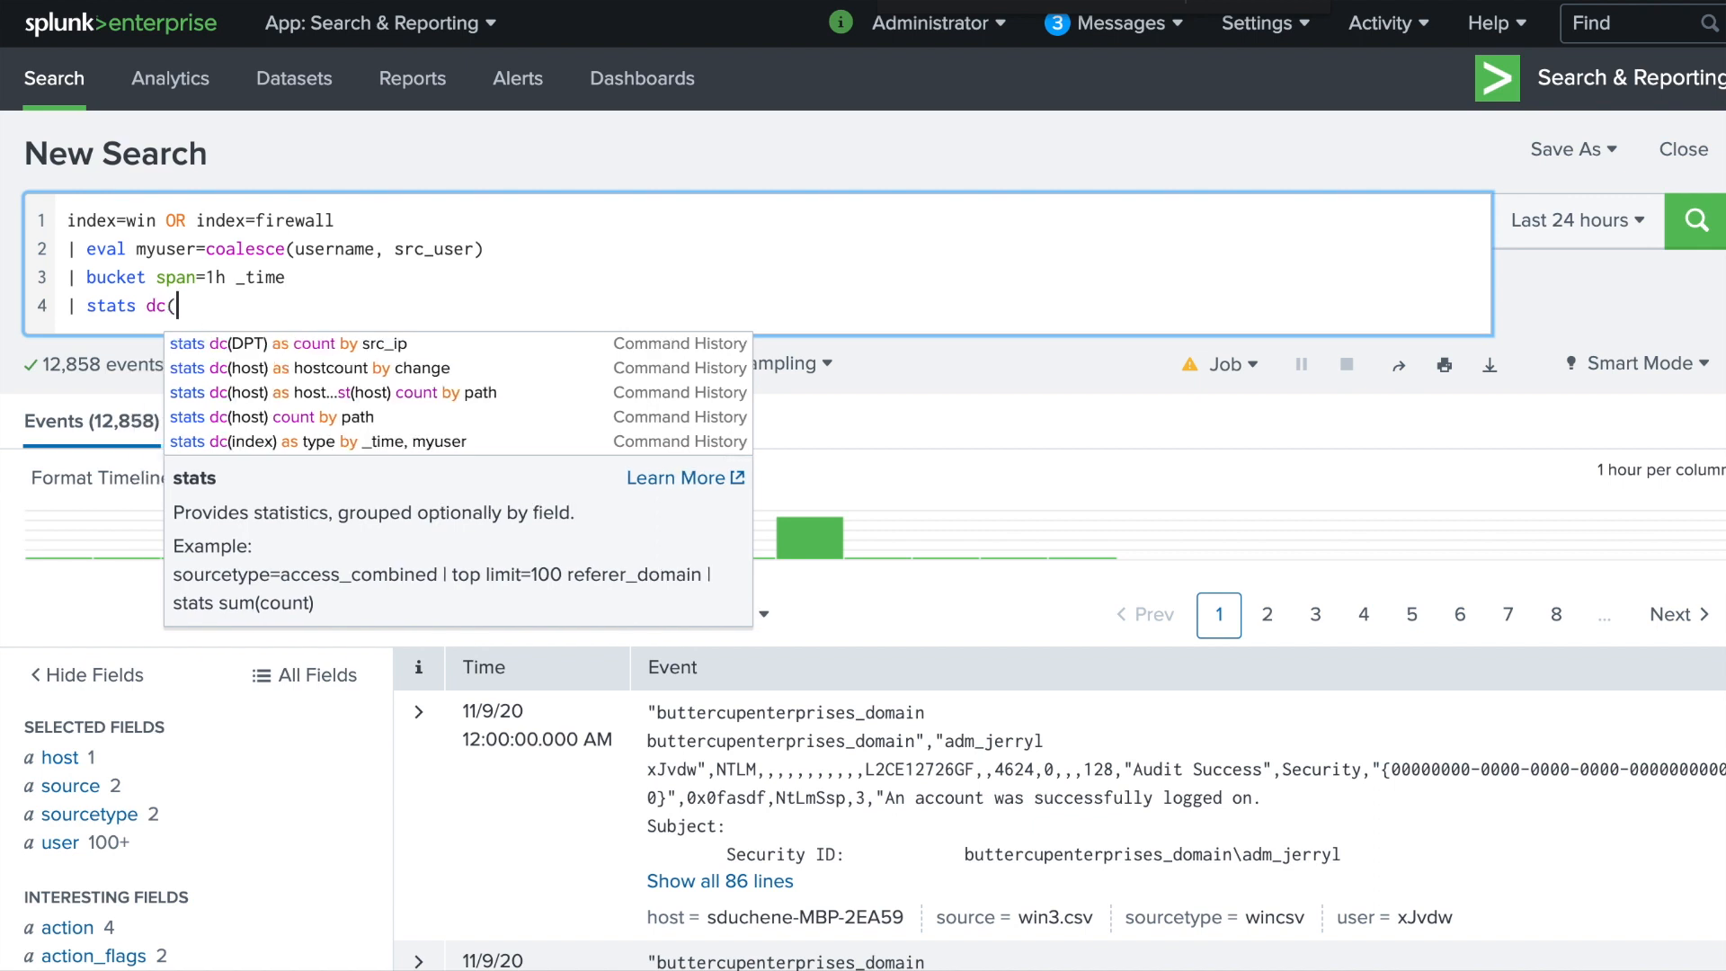
text(index)
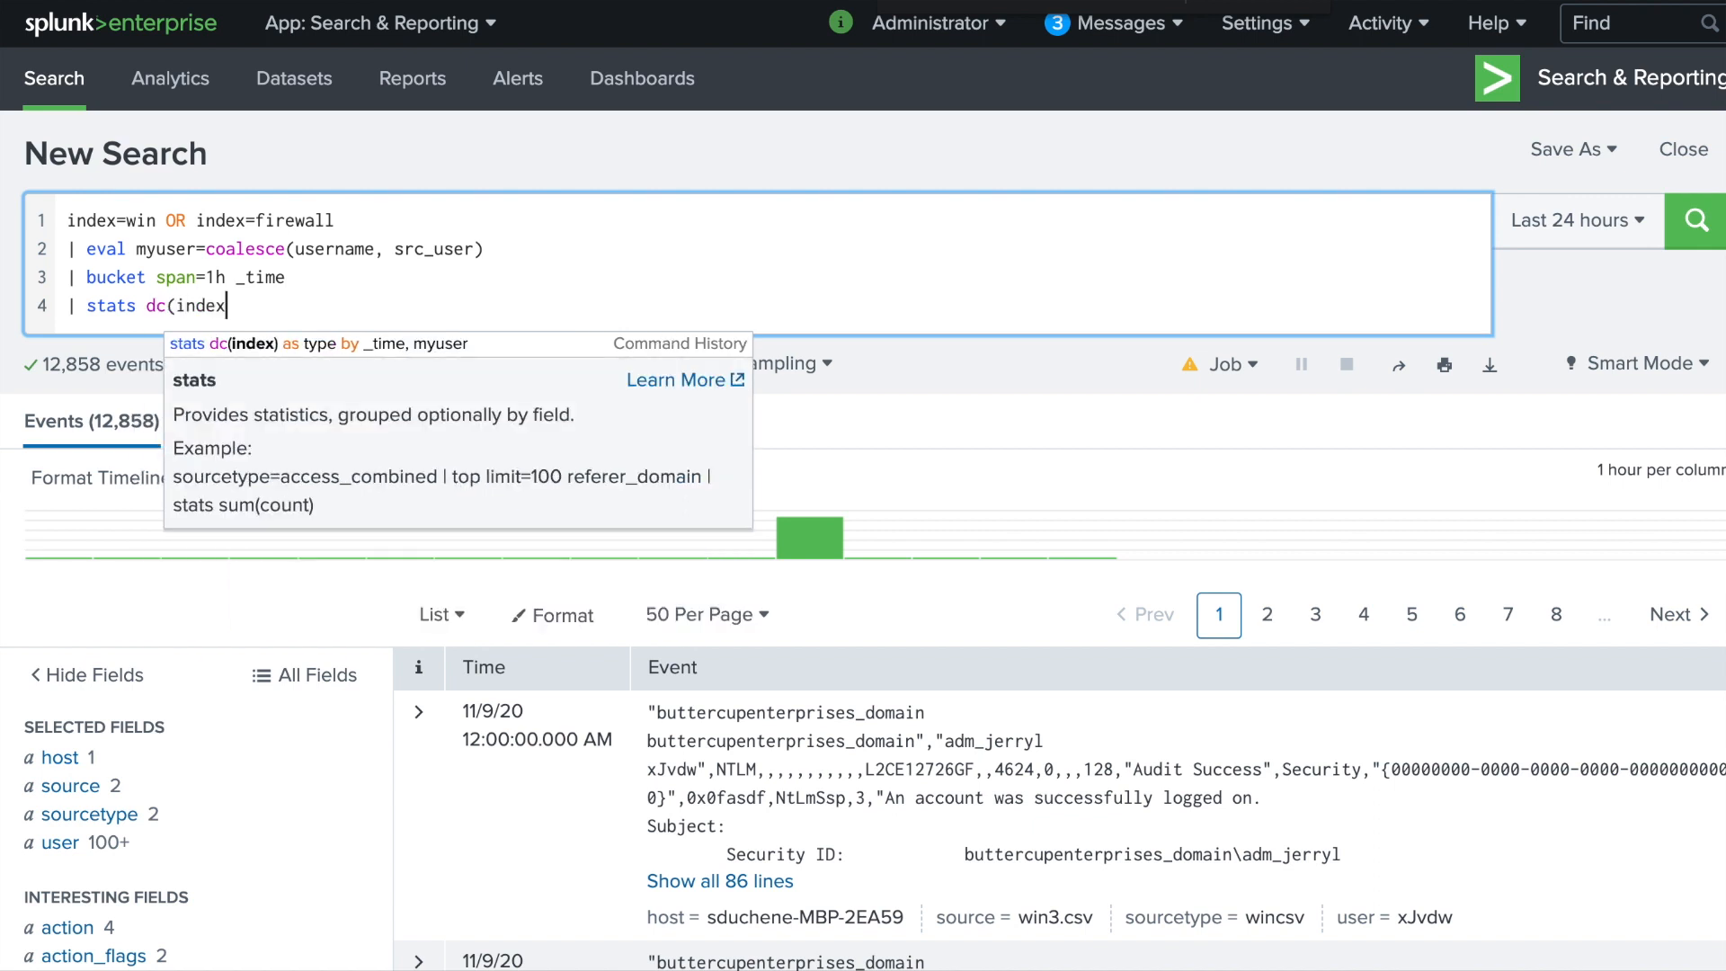
text() by _time,)
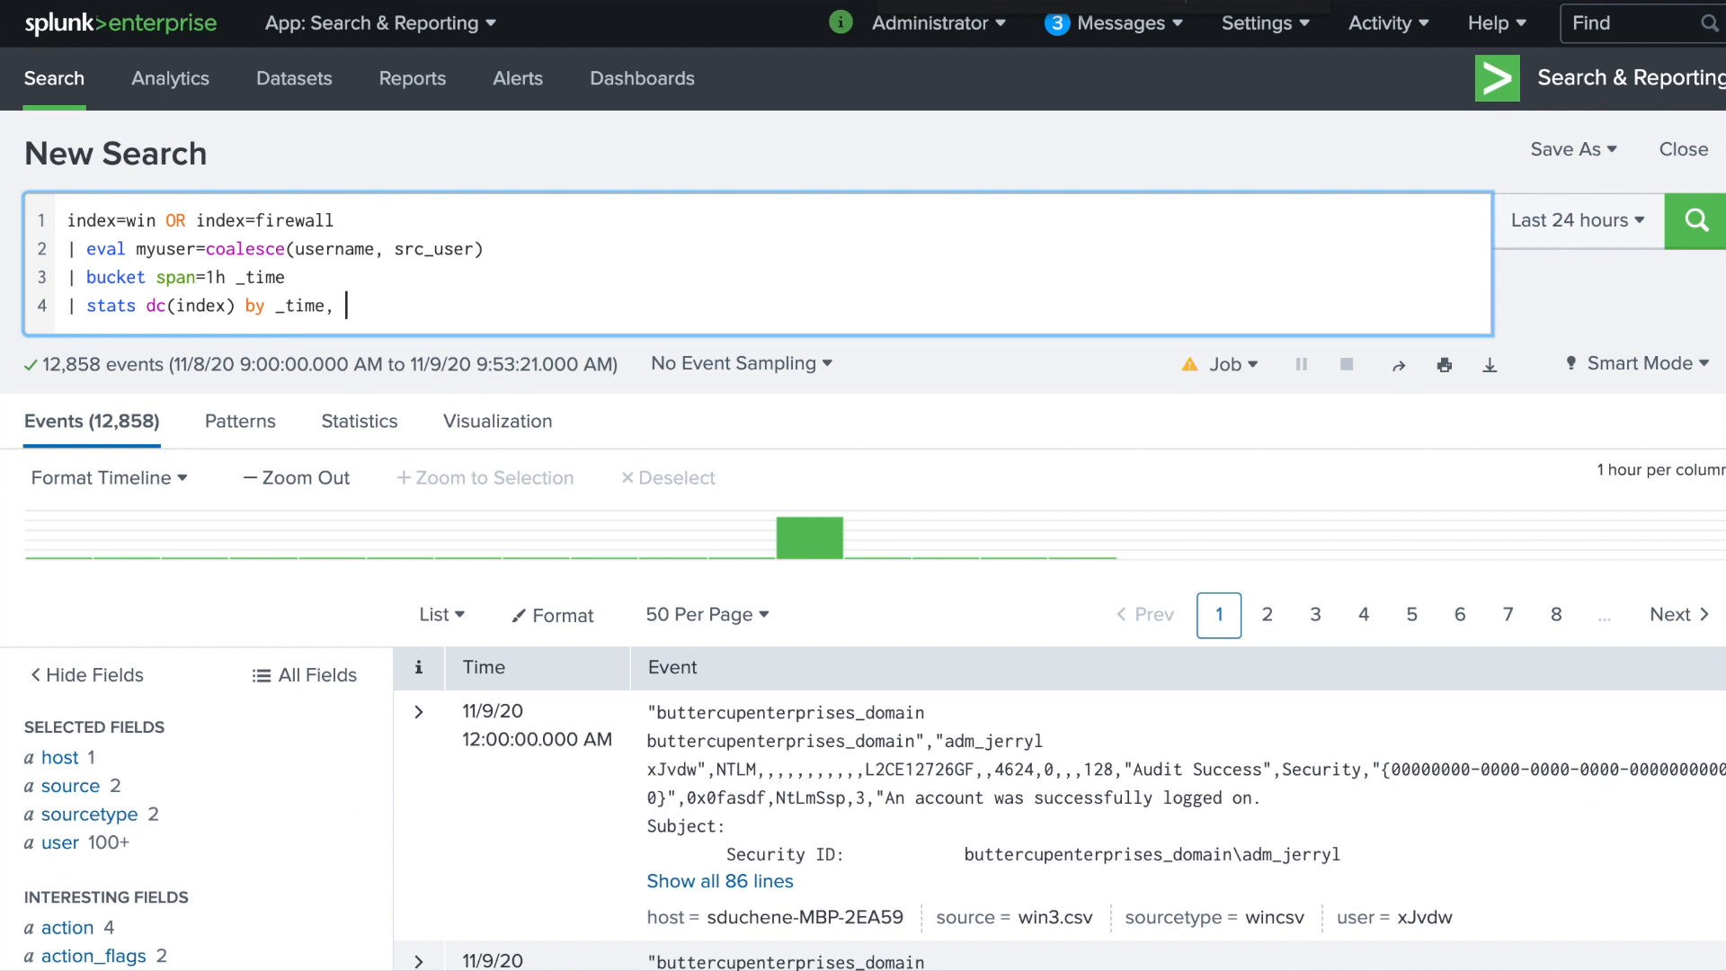
text(myu)
text(ser)
key(Return)
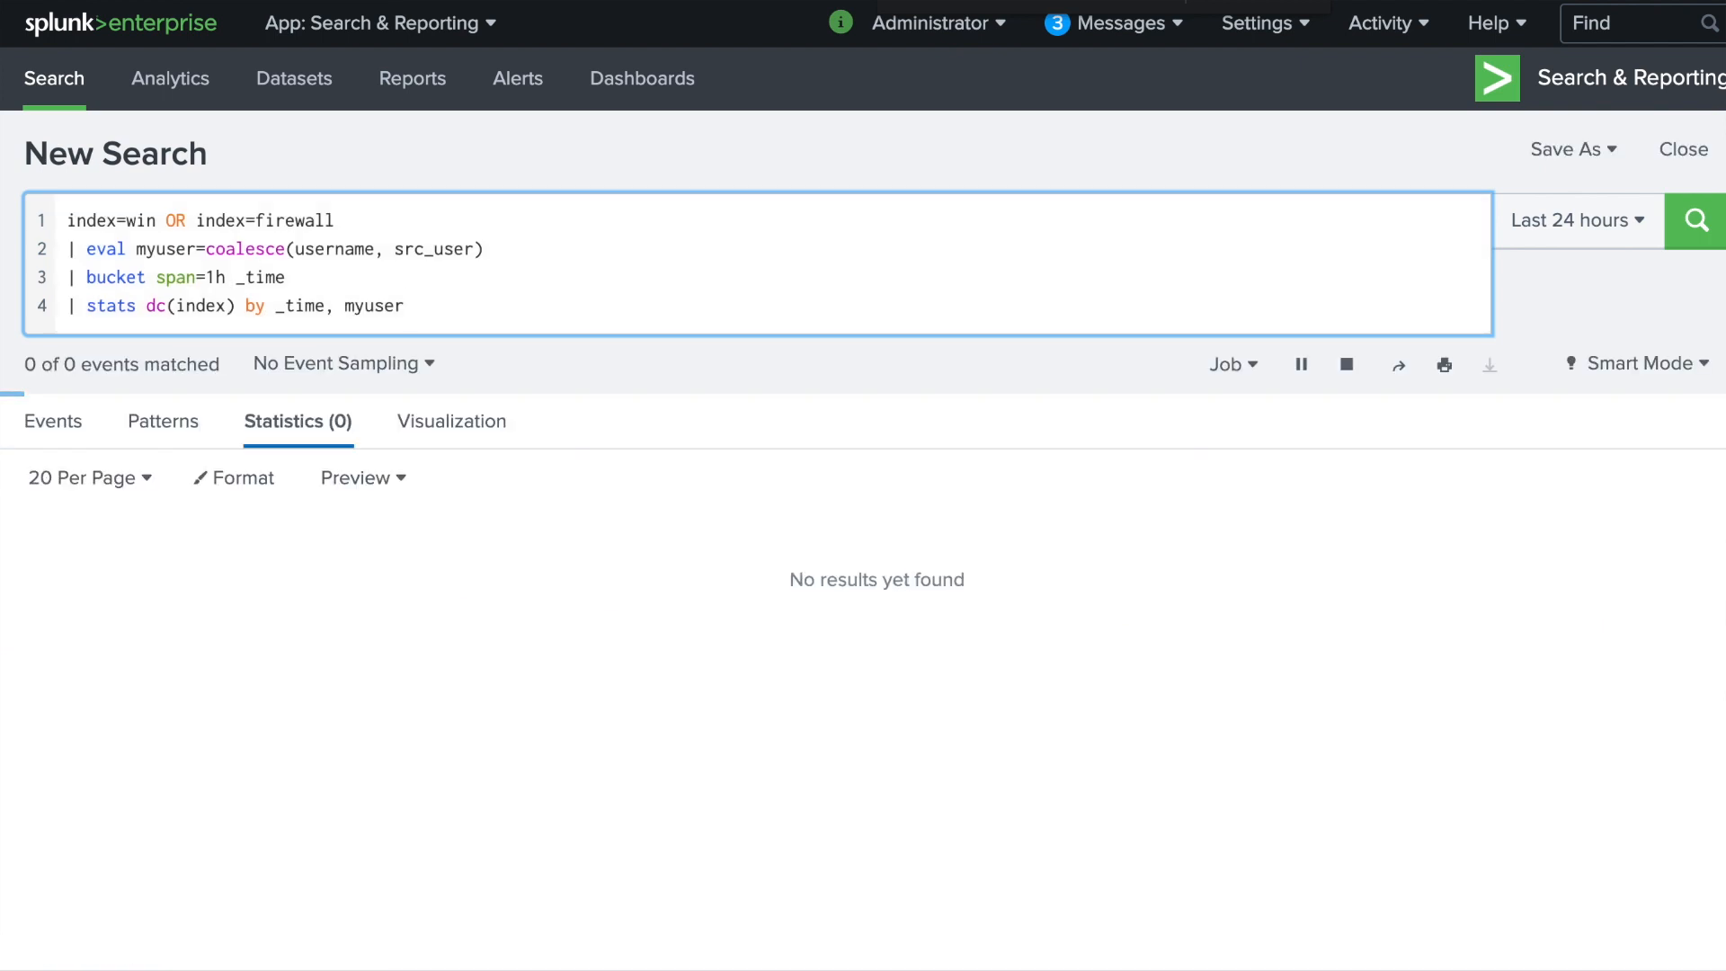
Rename the distinct index count as nb_index in the stats line, rerun the search, and sort the results by nb_index in descending order.
click(232, 304)
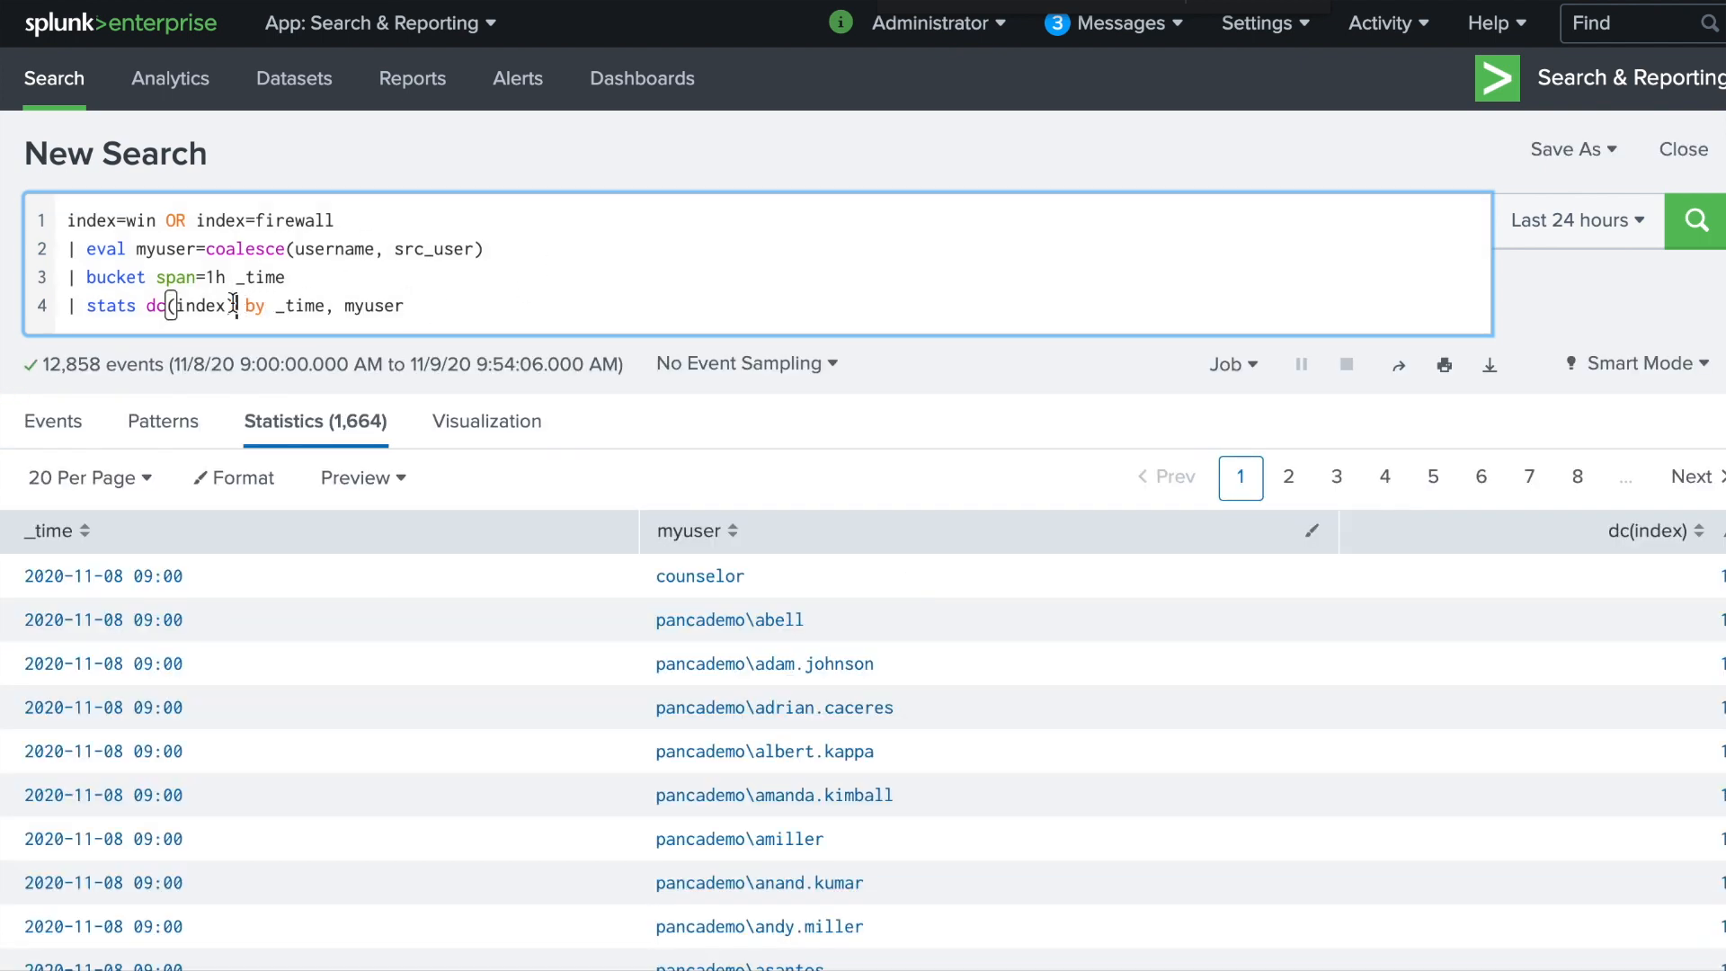
text() as ()
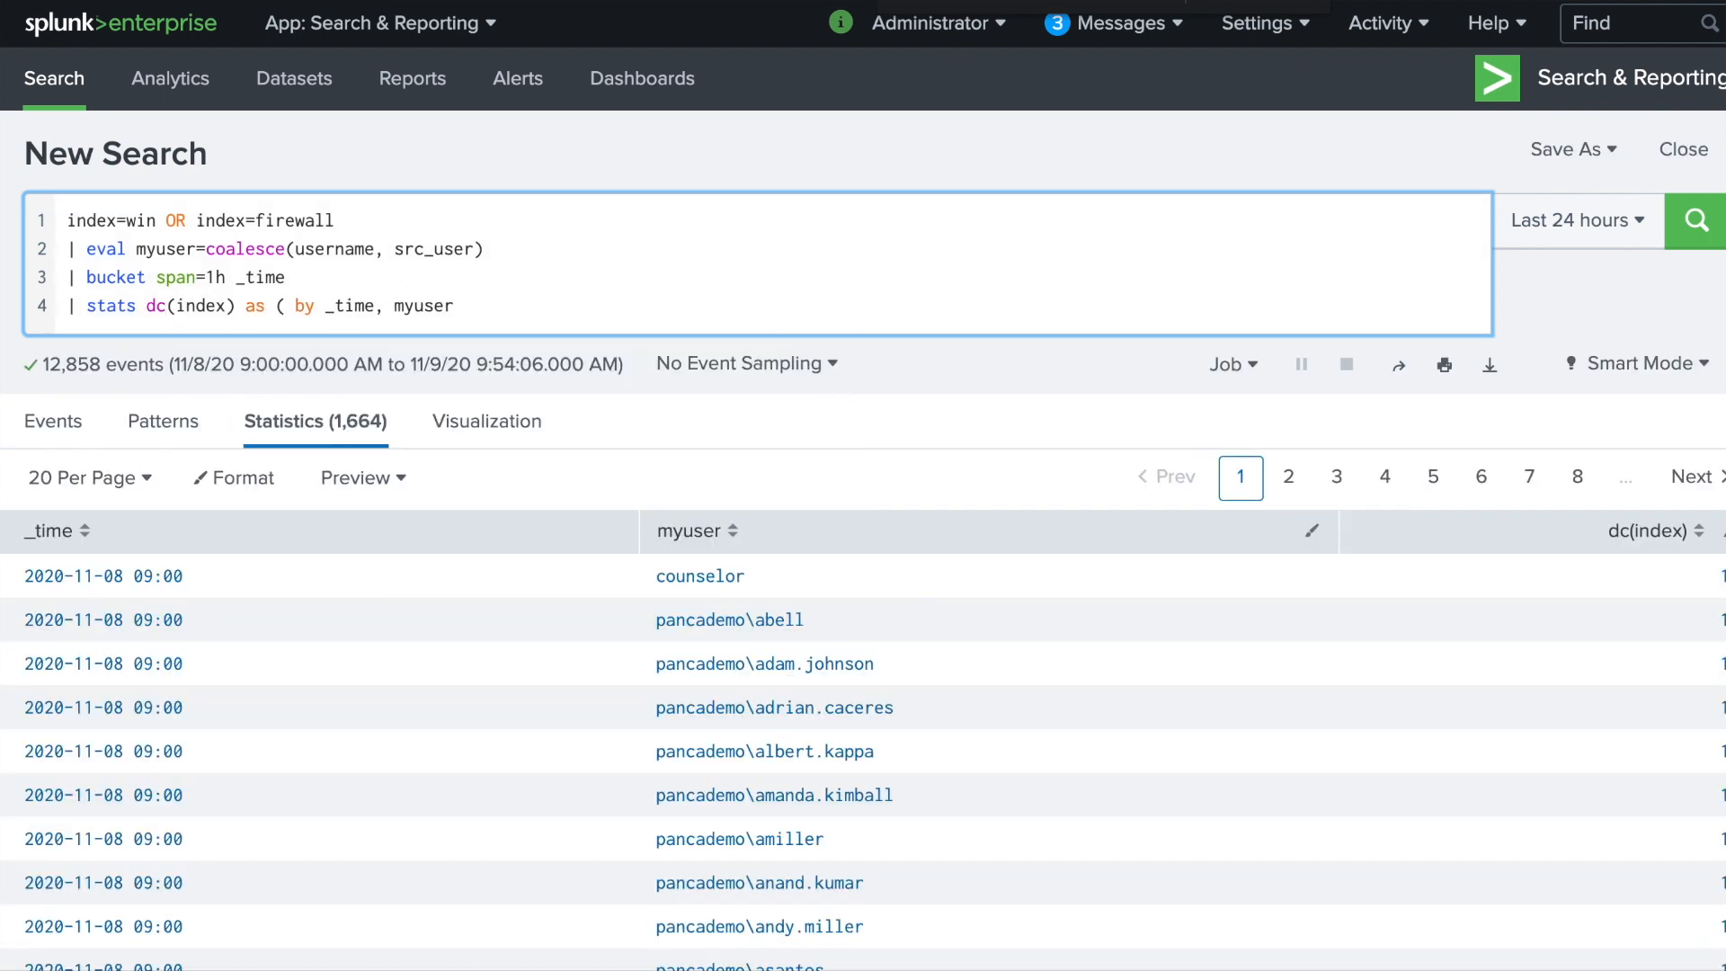
key(BackSpace)
text(nb_in)
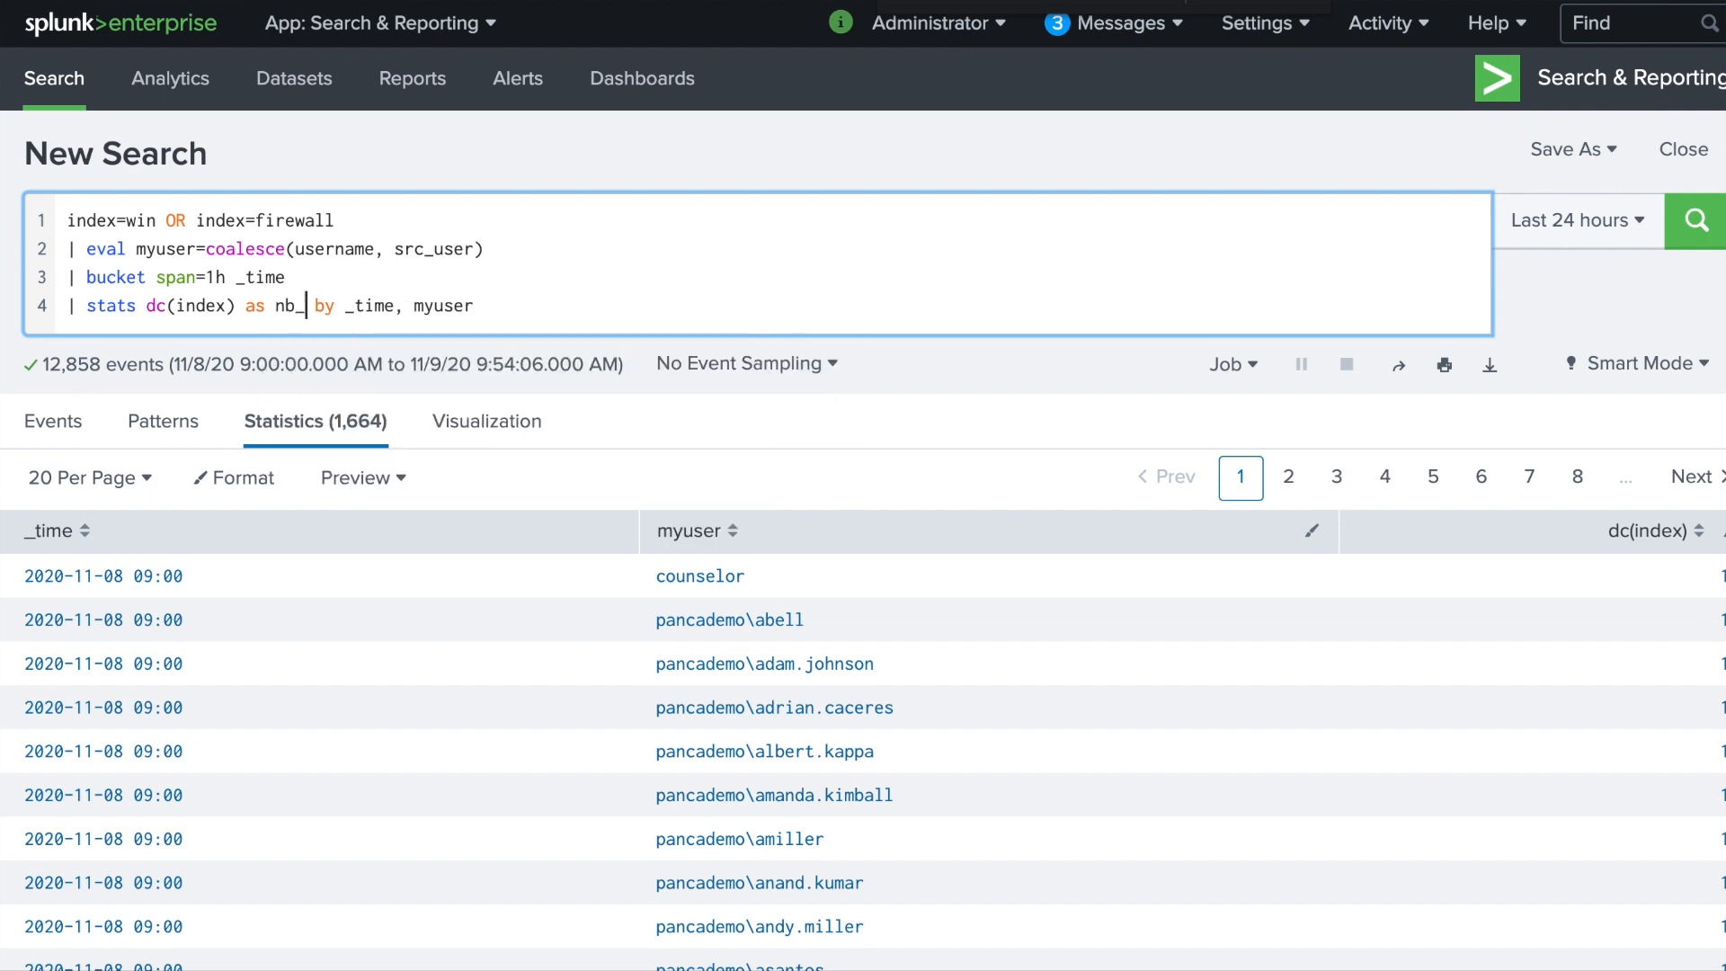
text(dex)
key(Return)
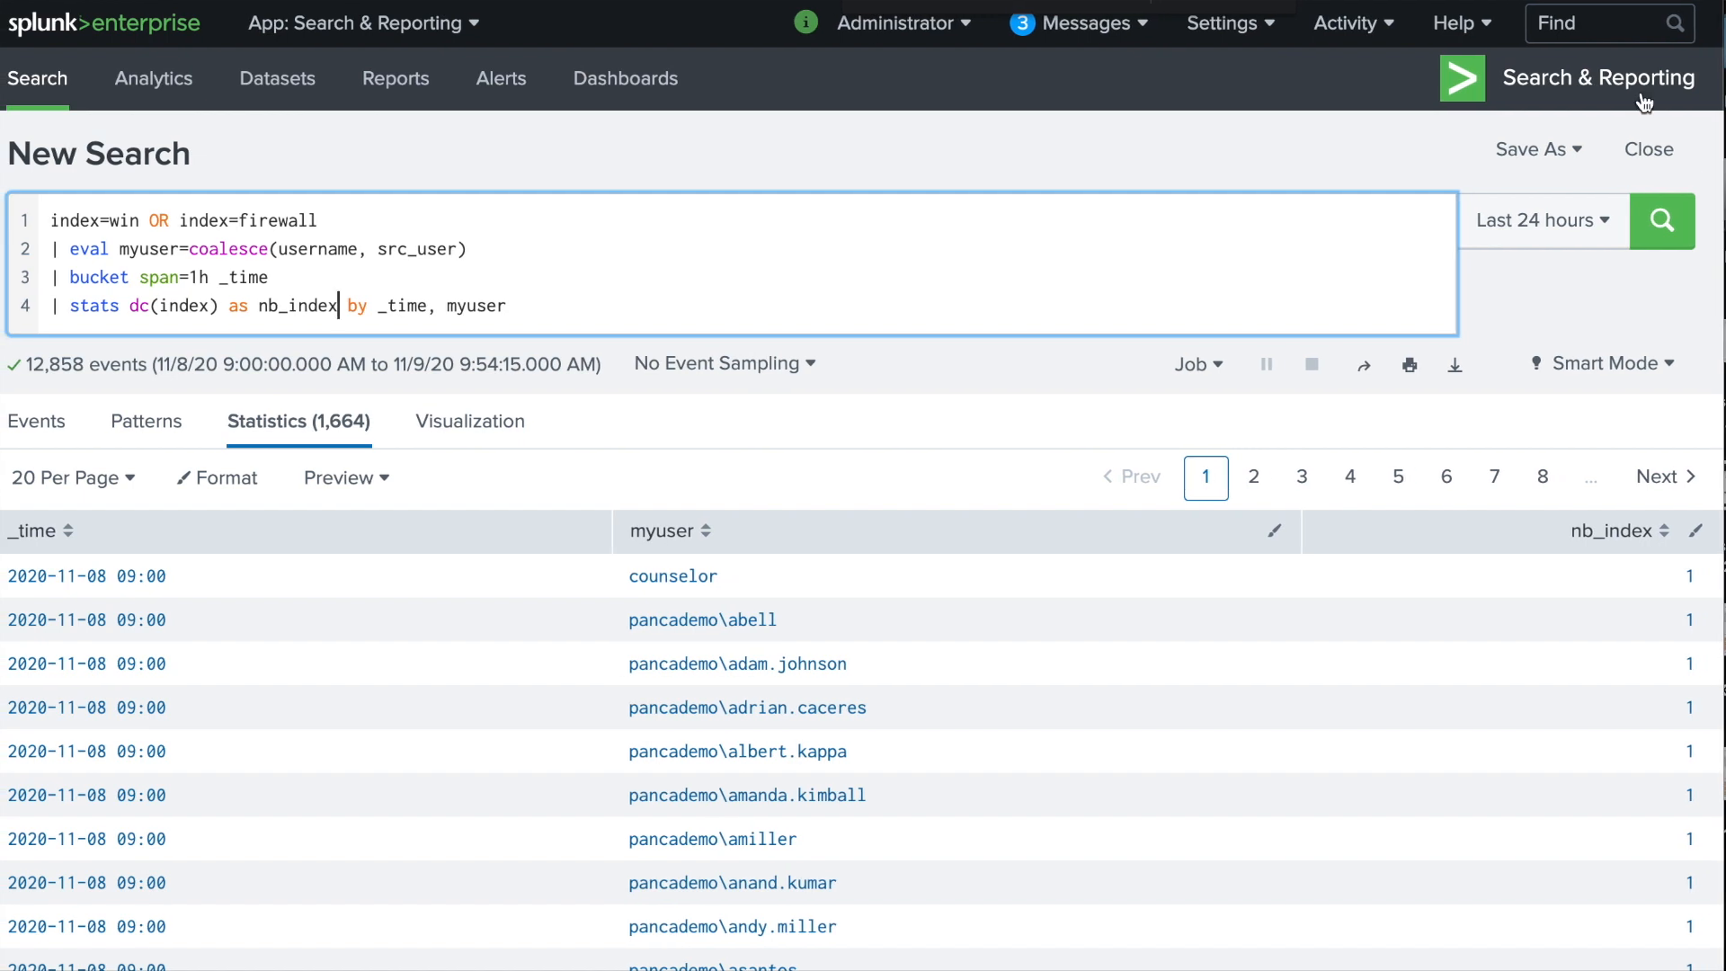
click(1632, 534)
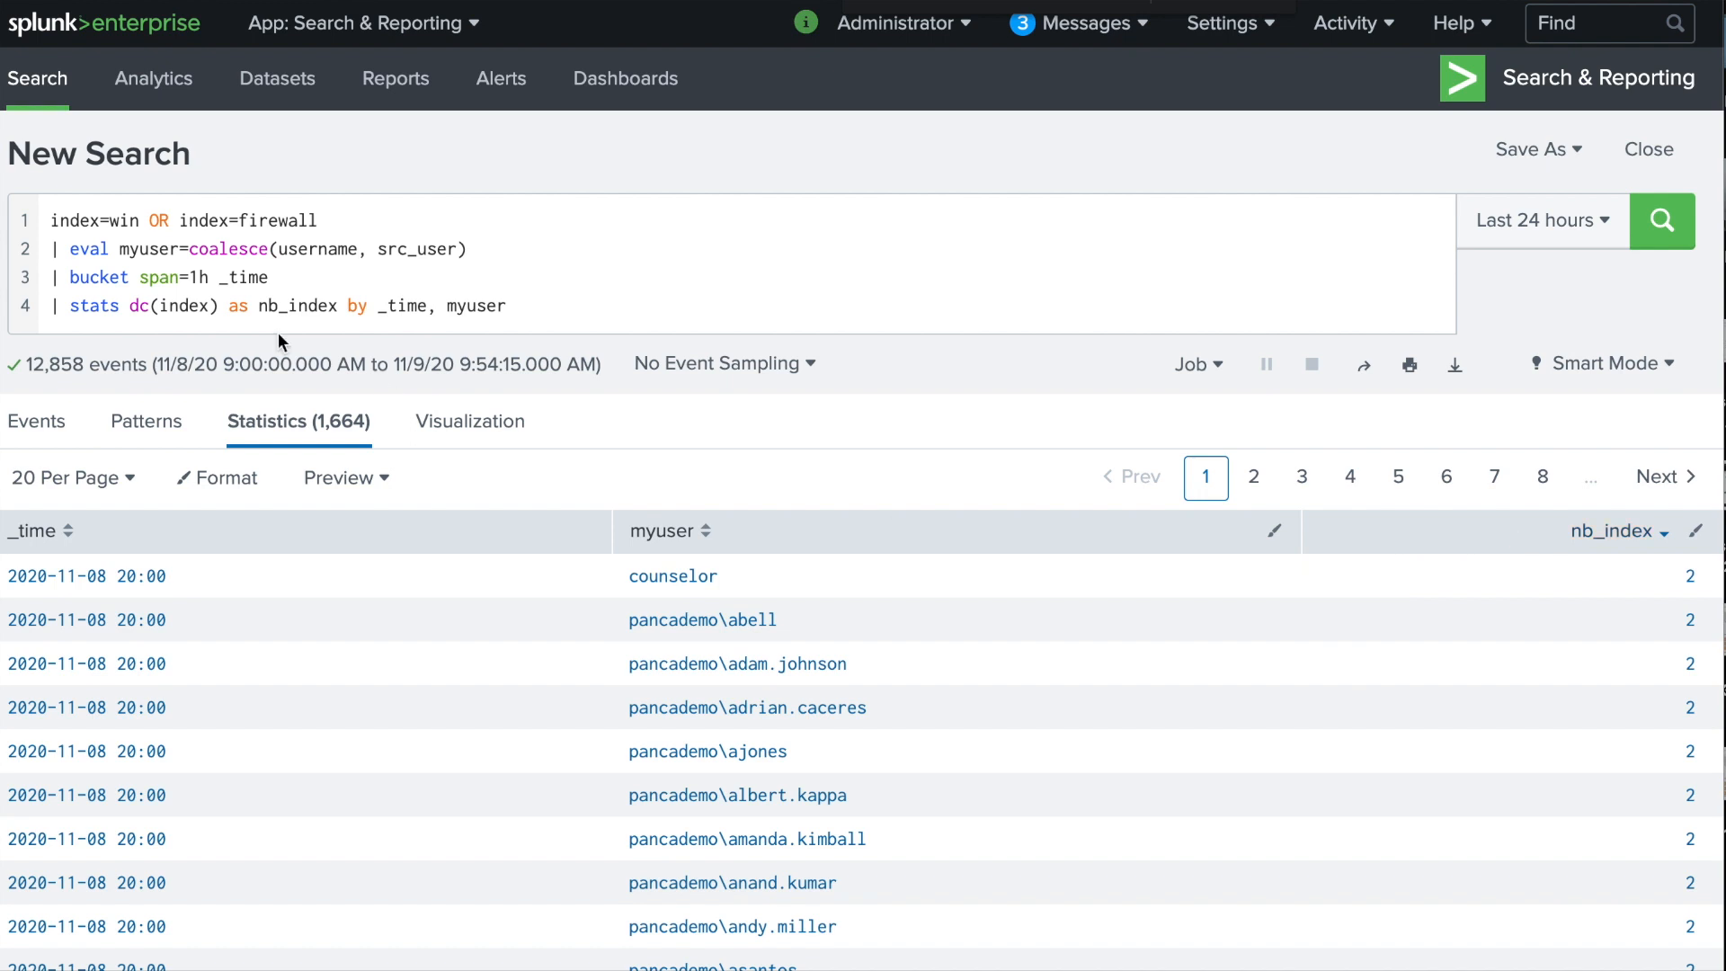
Add values(index) after nb_index in the stats line and rerun the search.
click(338, 306)
text(, values)
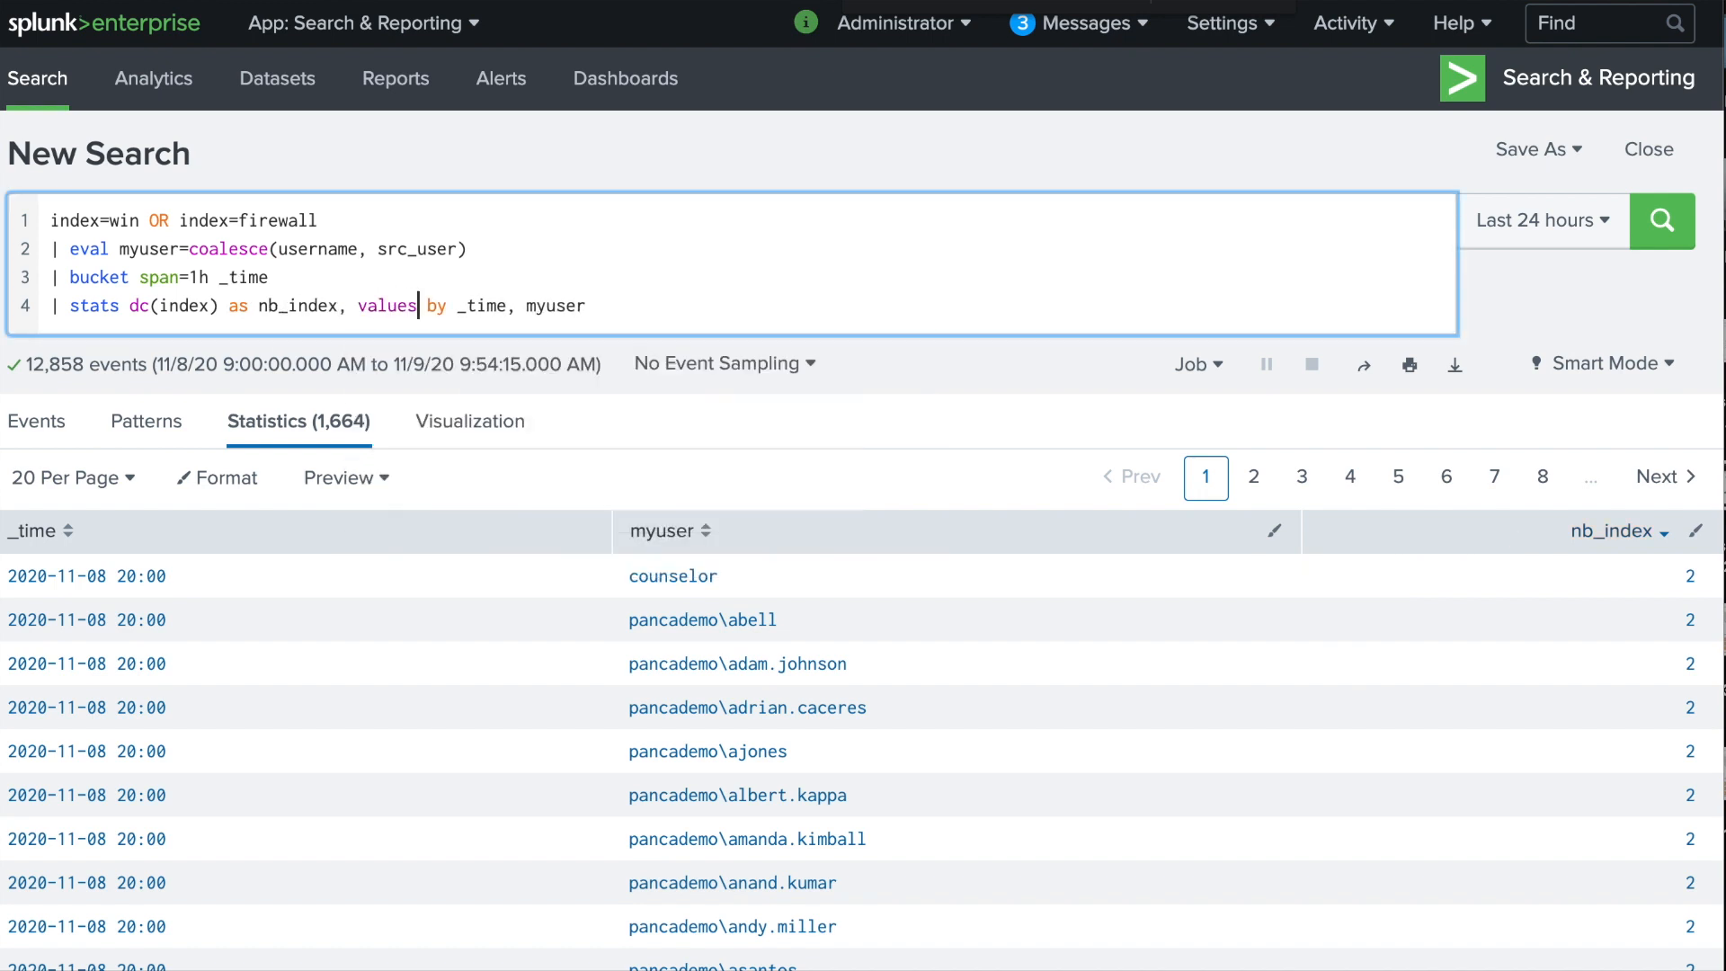
text(()
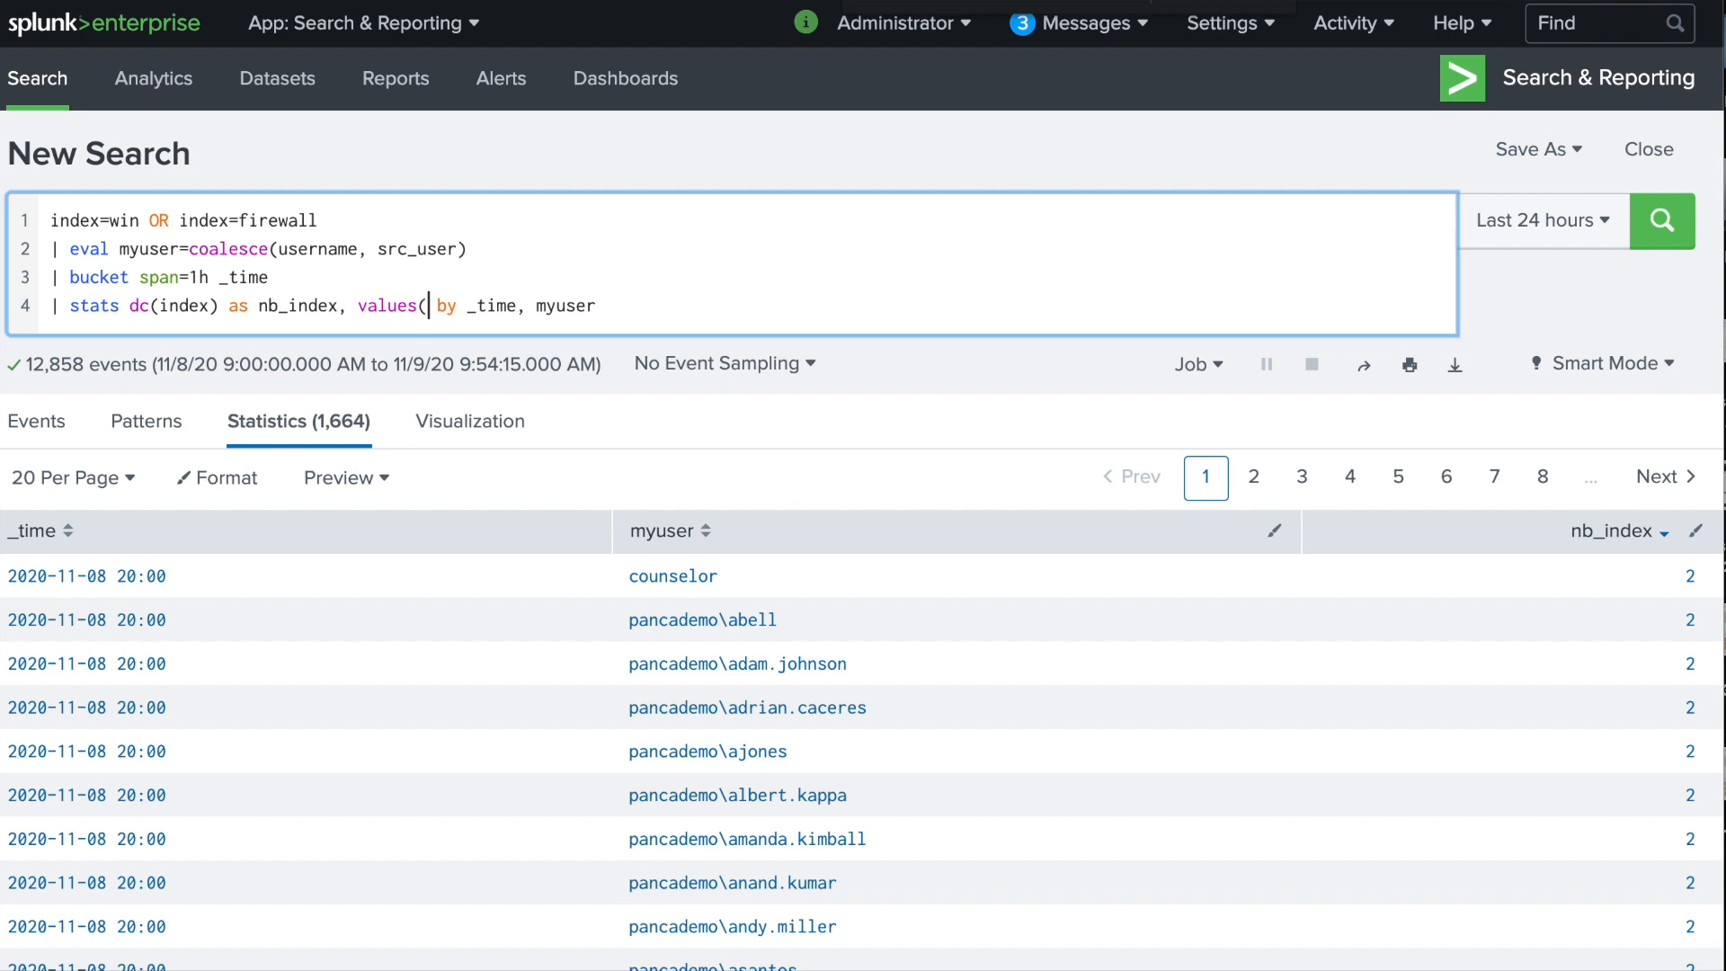
text(index))
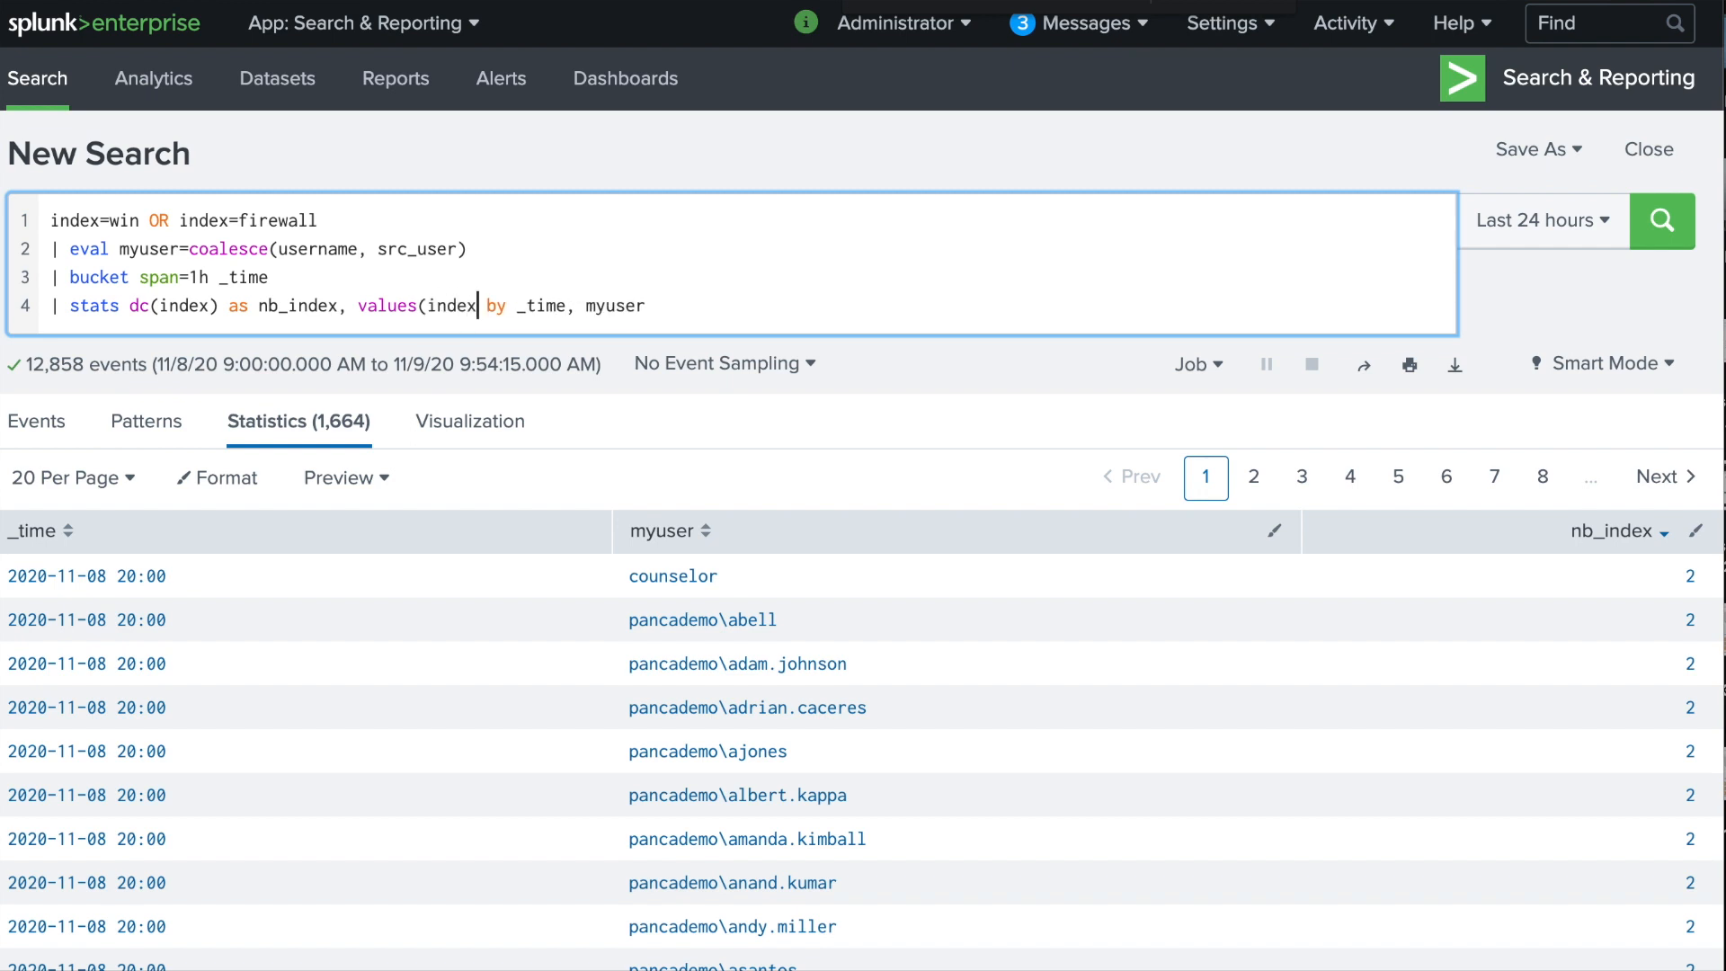
key(Return)
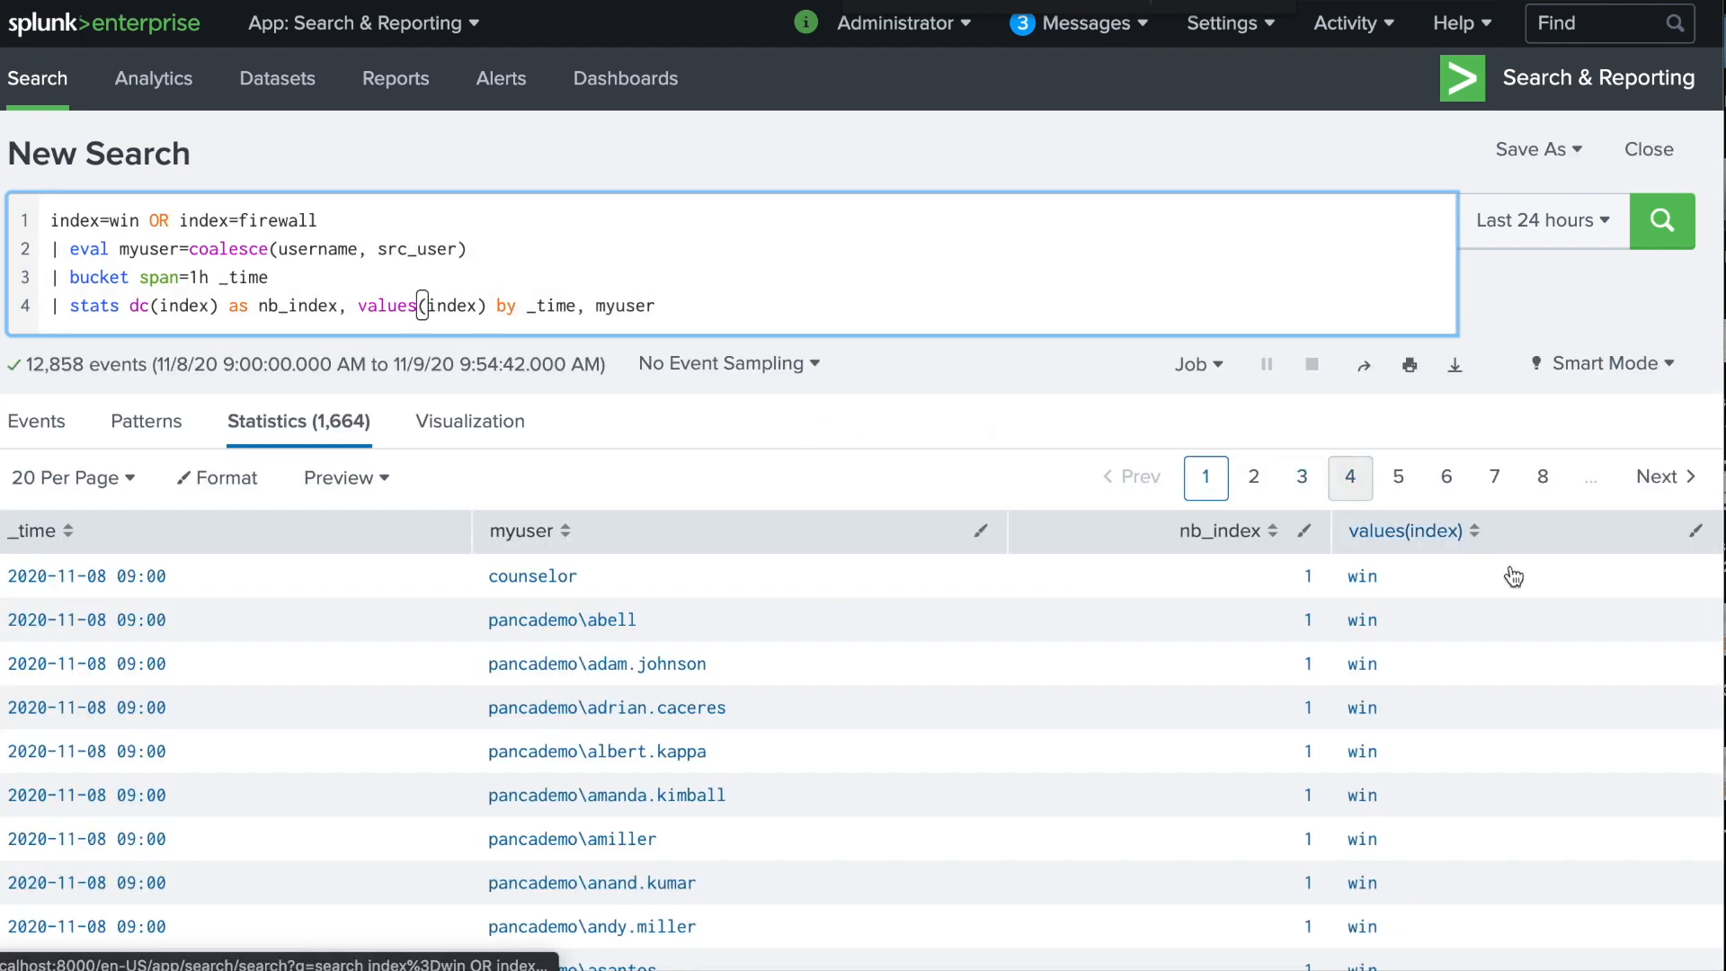
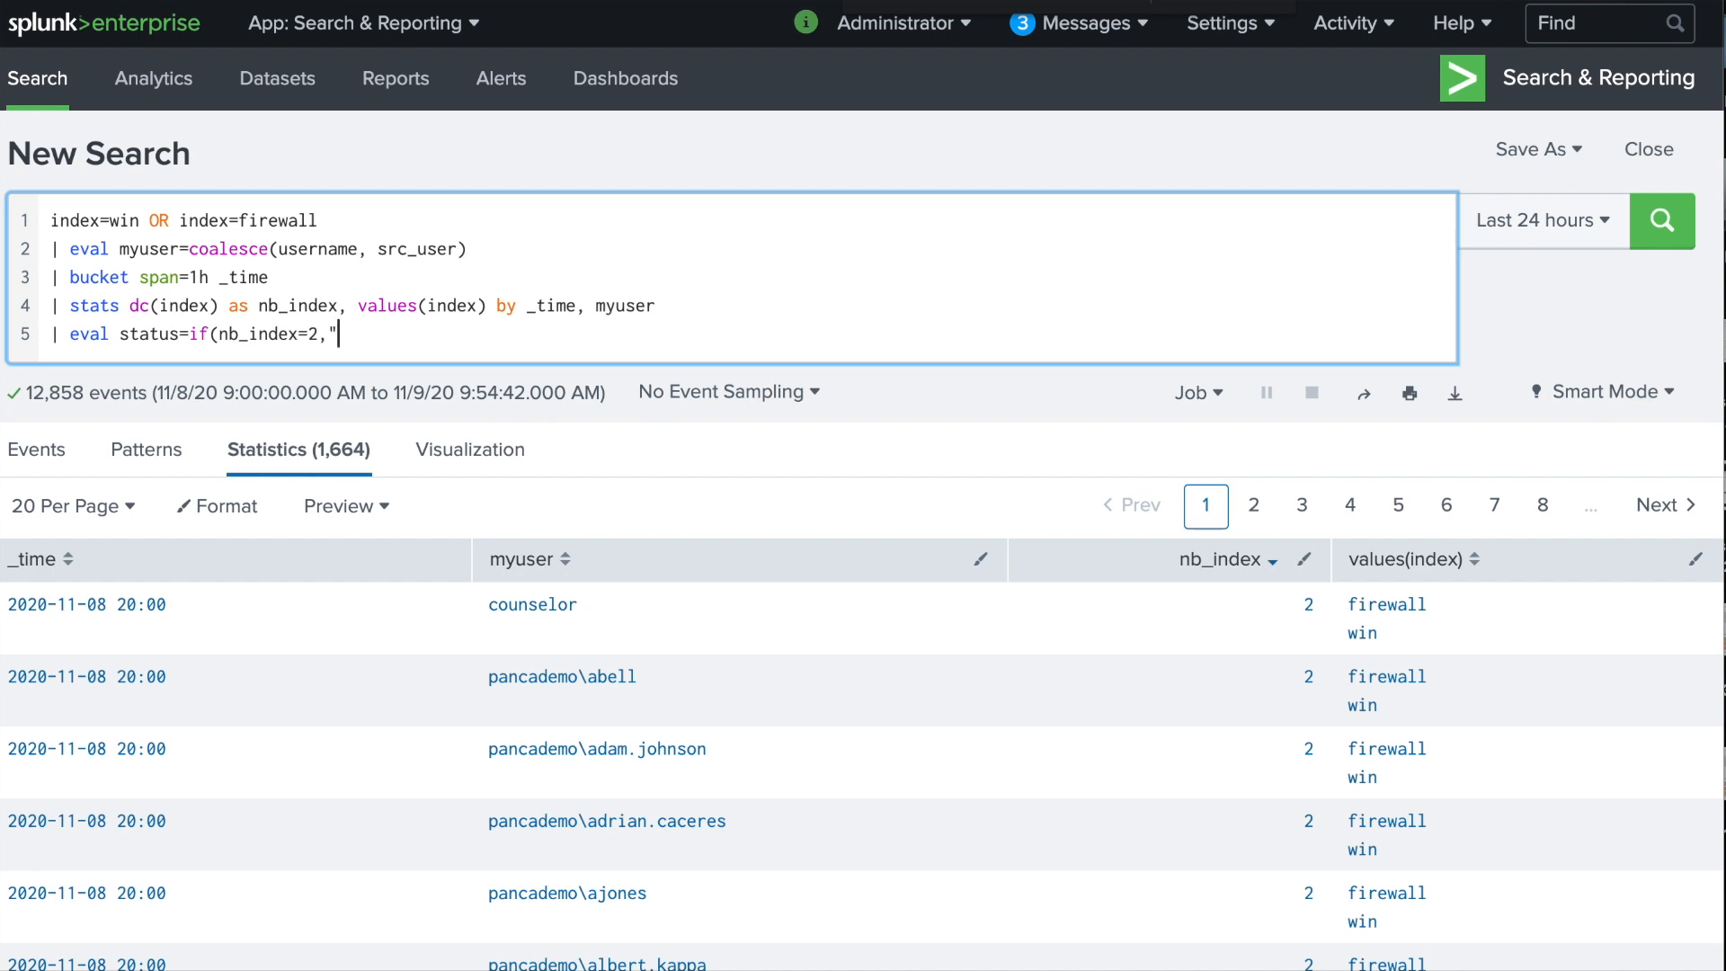
Complete the fifth query line as | eval status=if(nb_index=2,"remote", "bureau") and run the search.
text(remo)
text(eau)
text())
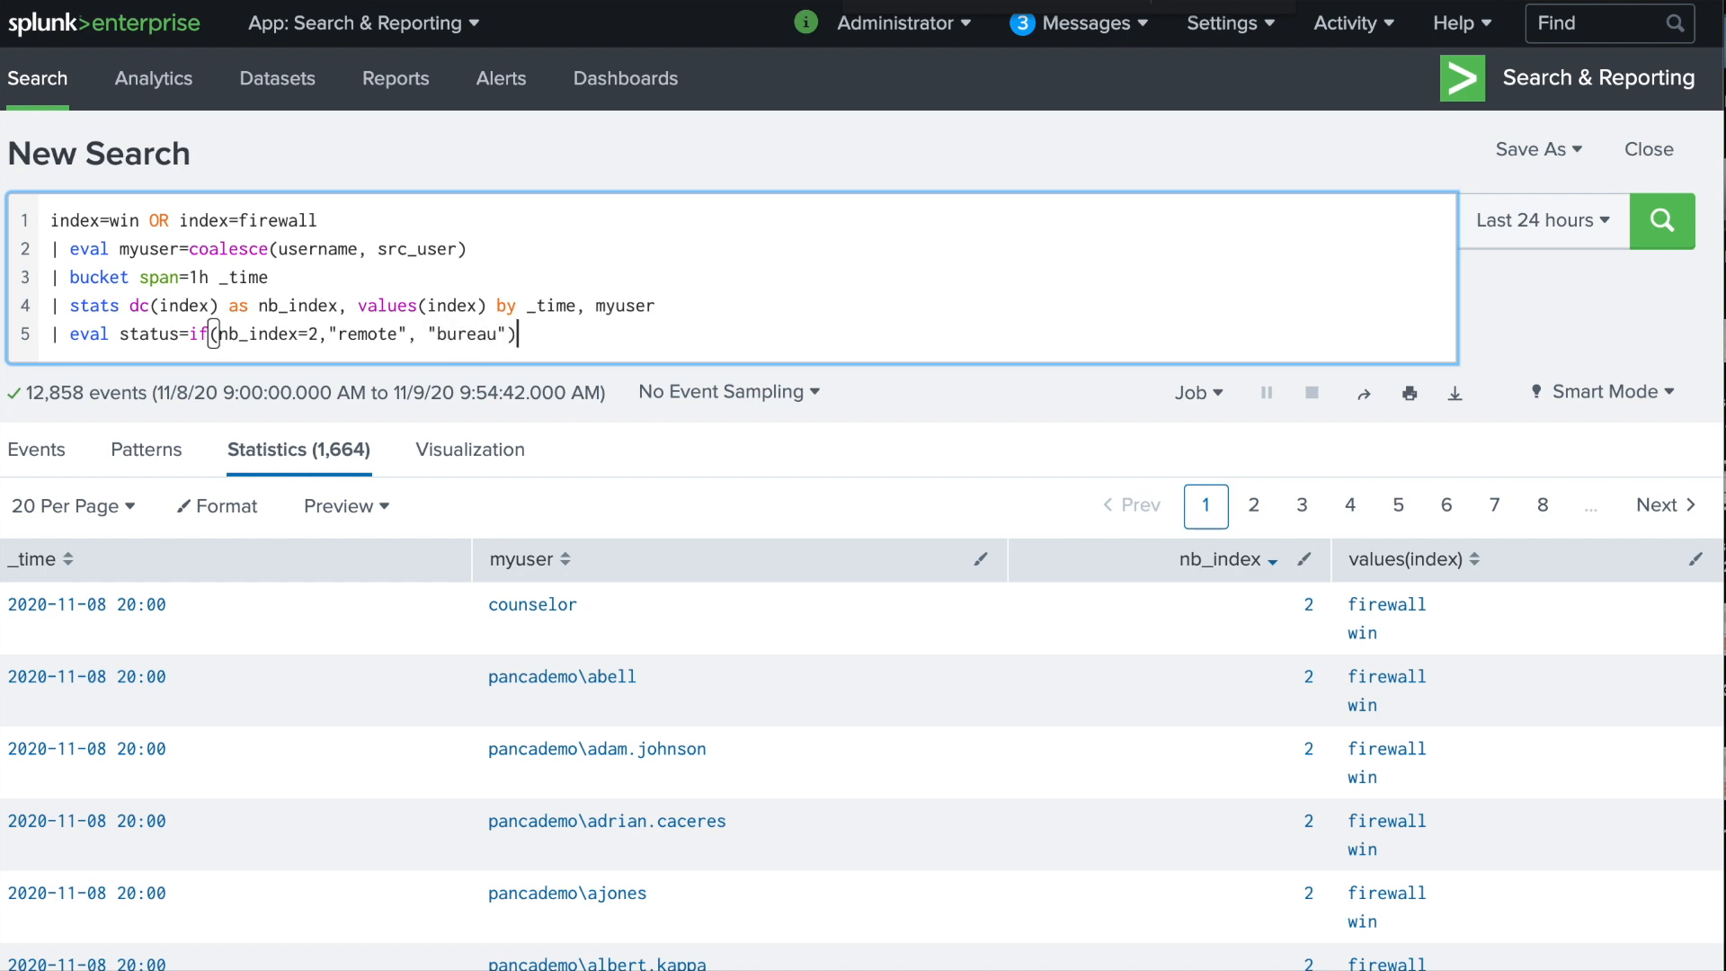
key(Return)
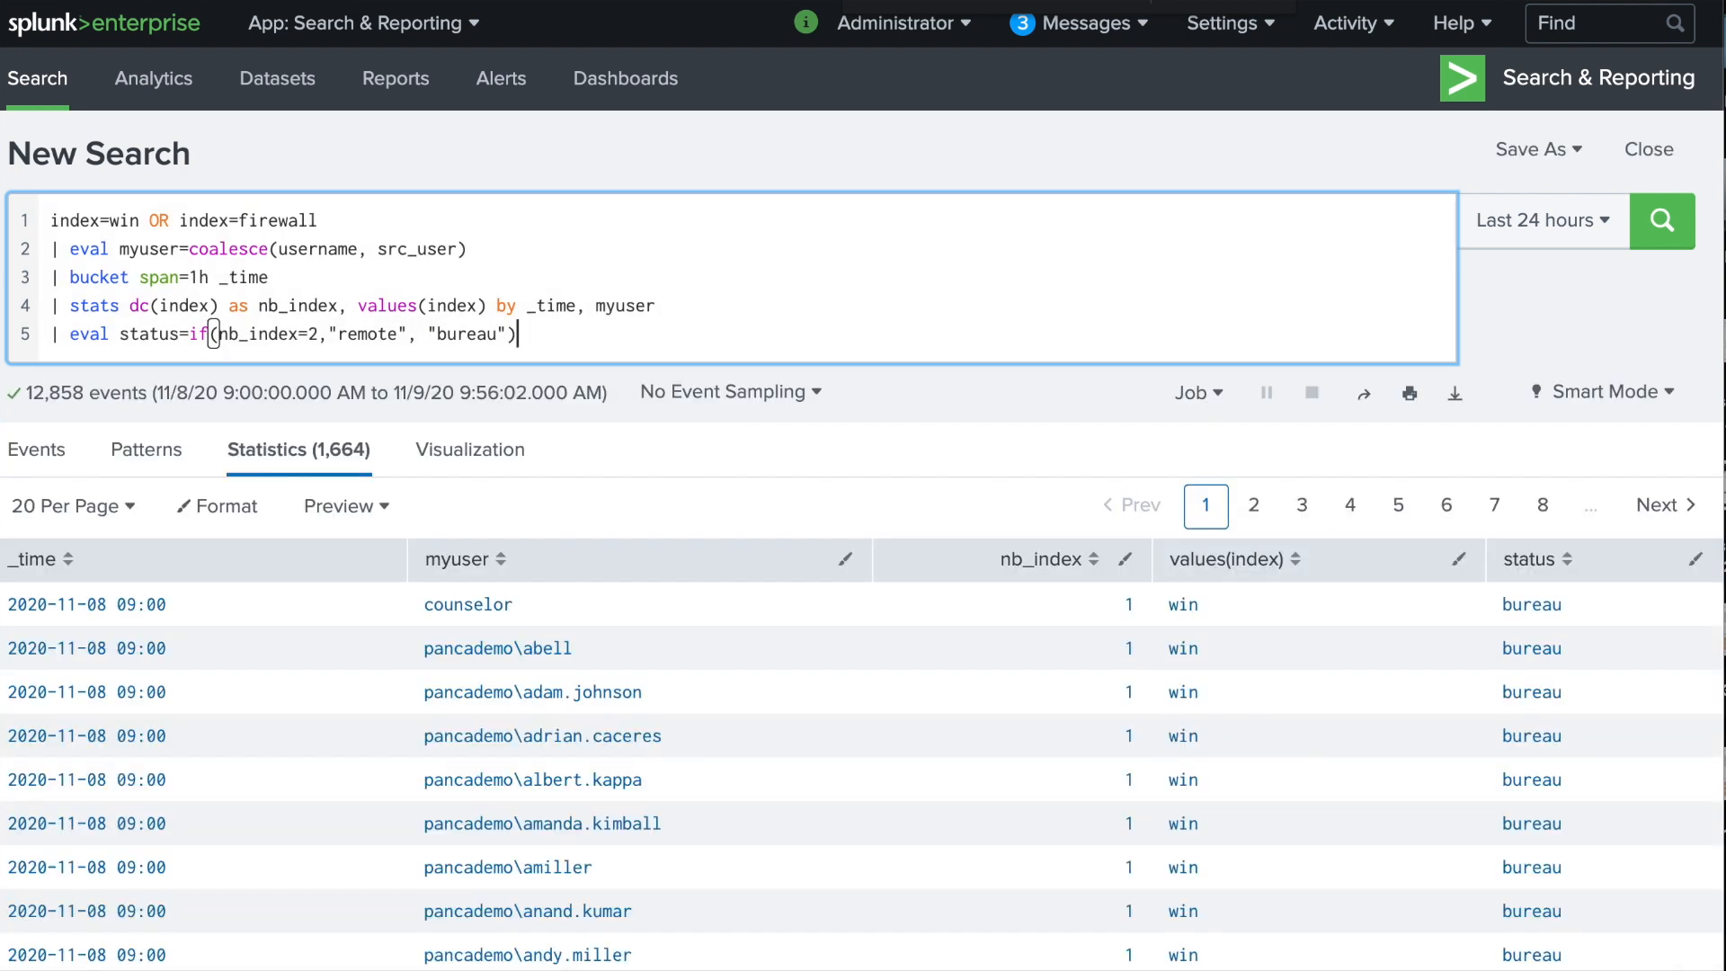
Add the line | table _time myuser status to the query and run it.
text(| table)
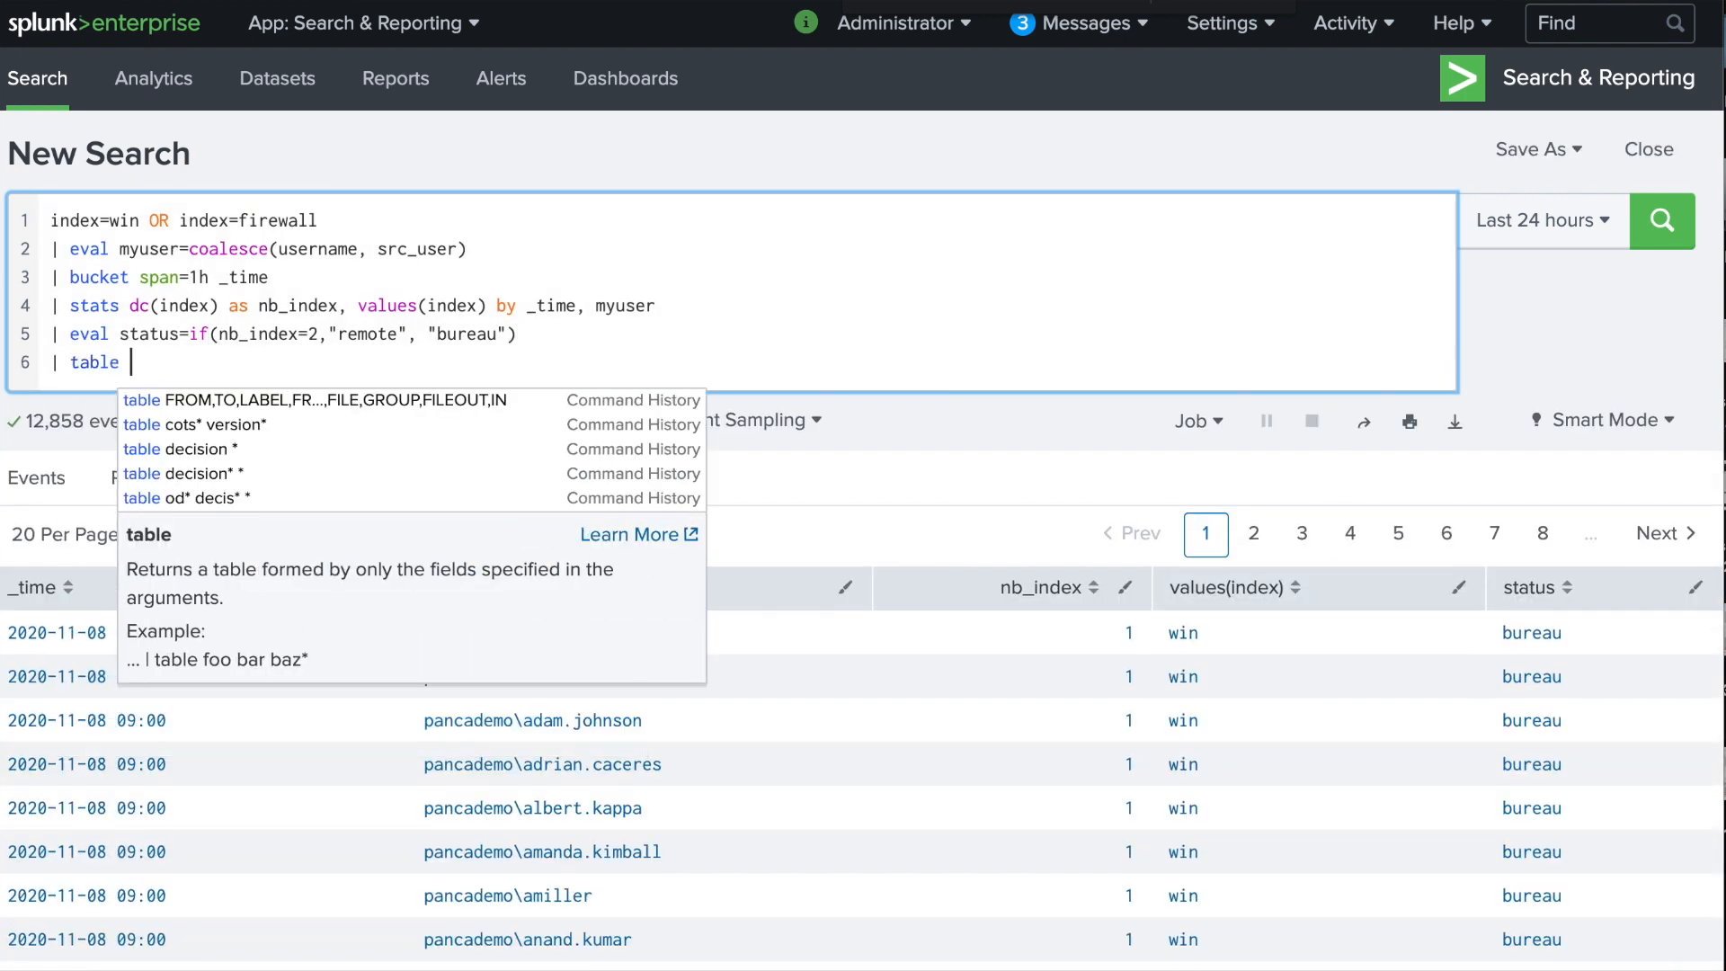
text( _time m)
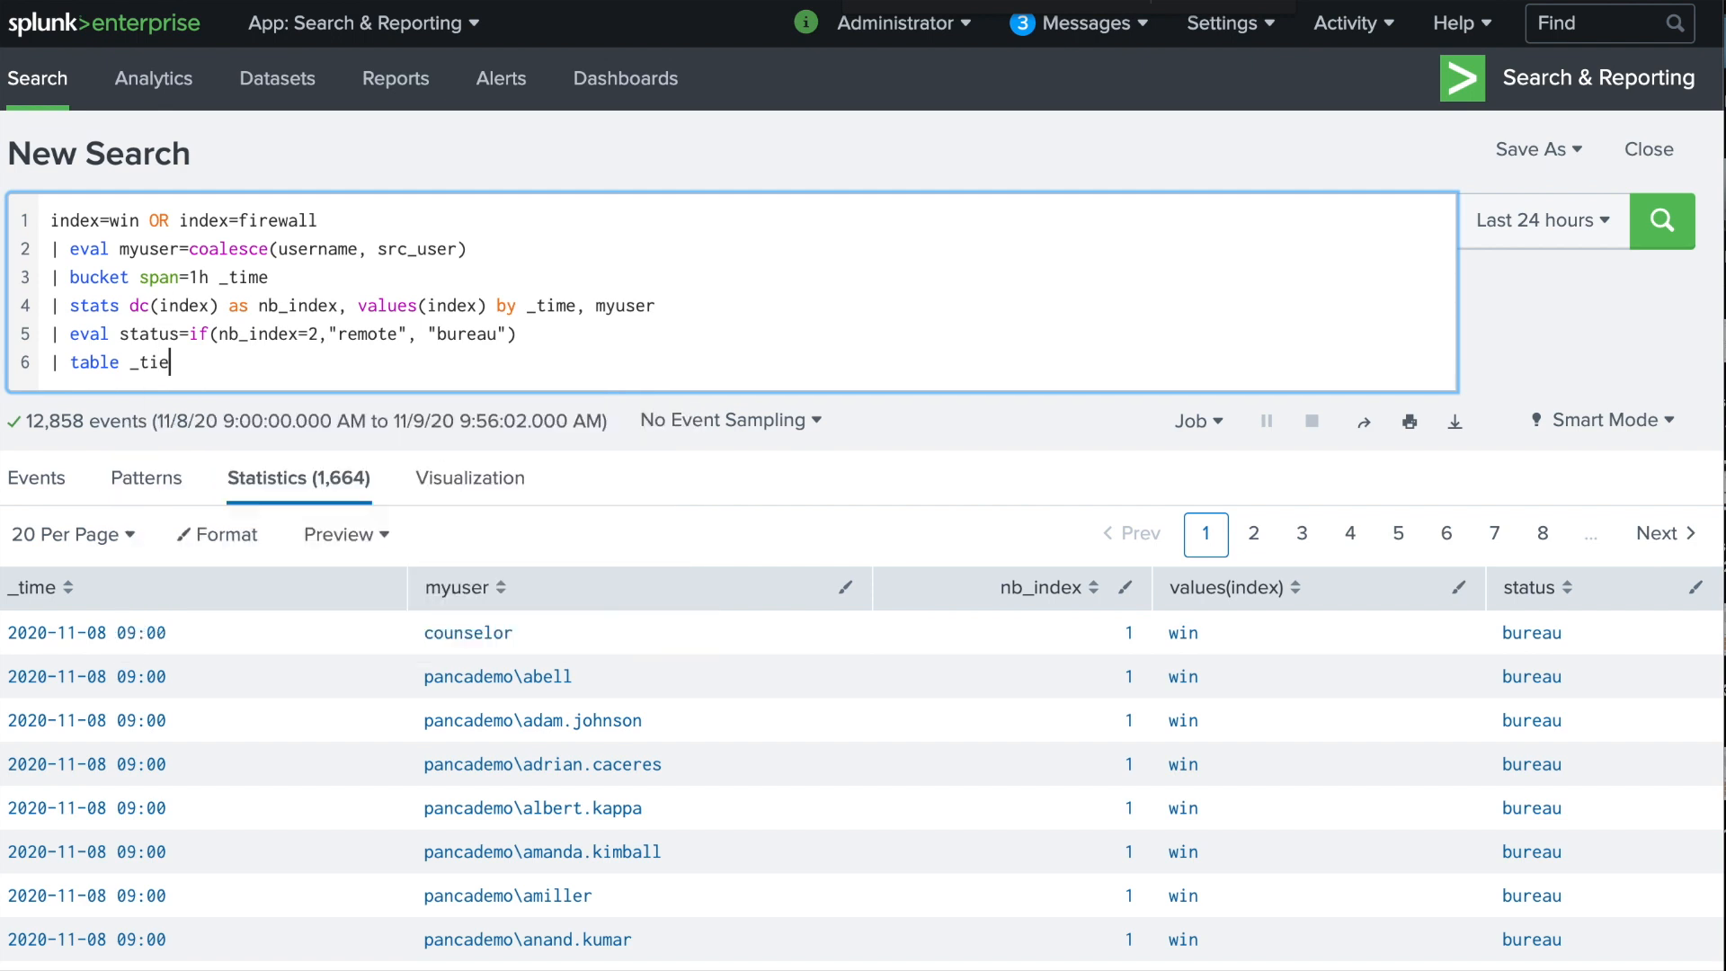
text(y)
text(user statsu)
text(us)
key(Return)
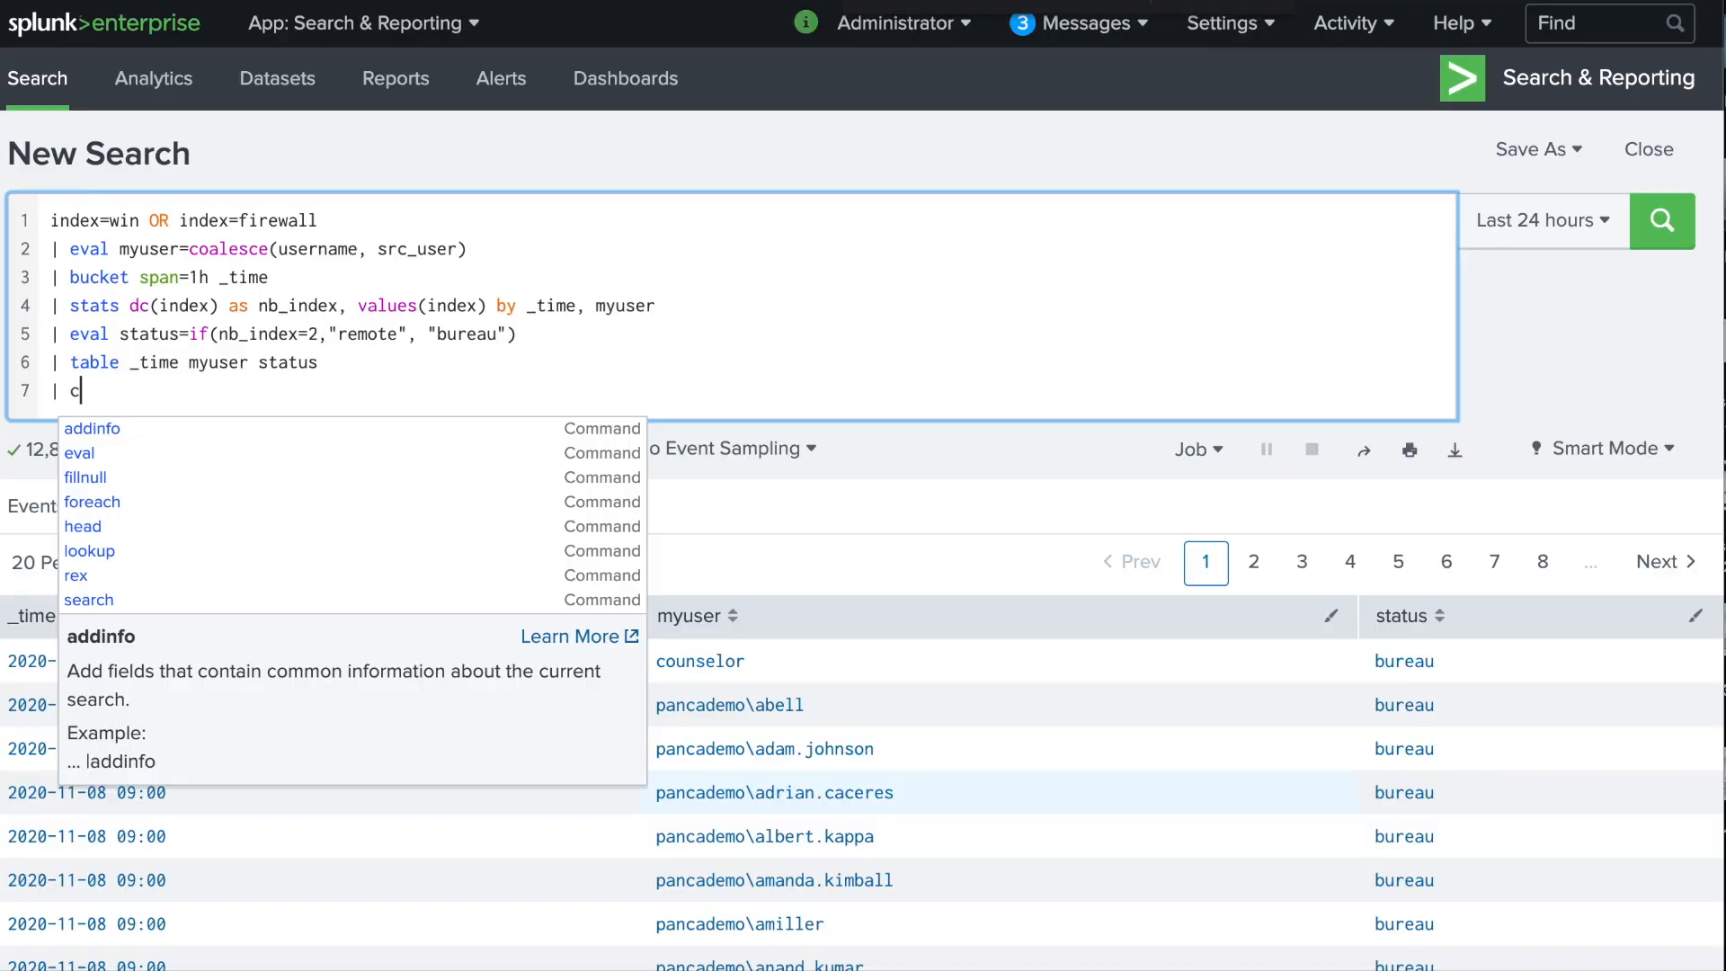
Complete the last query line as | collect index=main sourcetype=remoteworker and run the search to store the results.
text(ollect in)
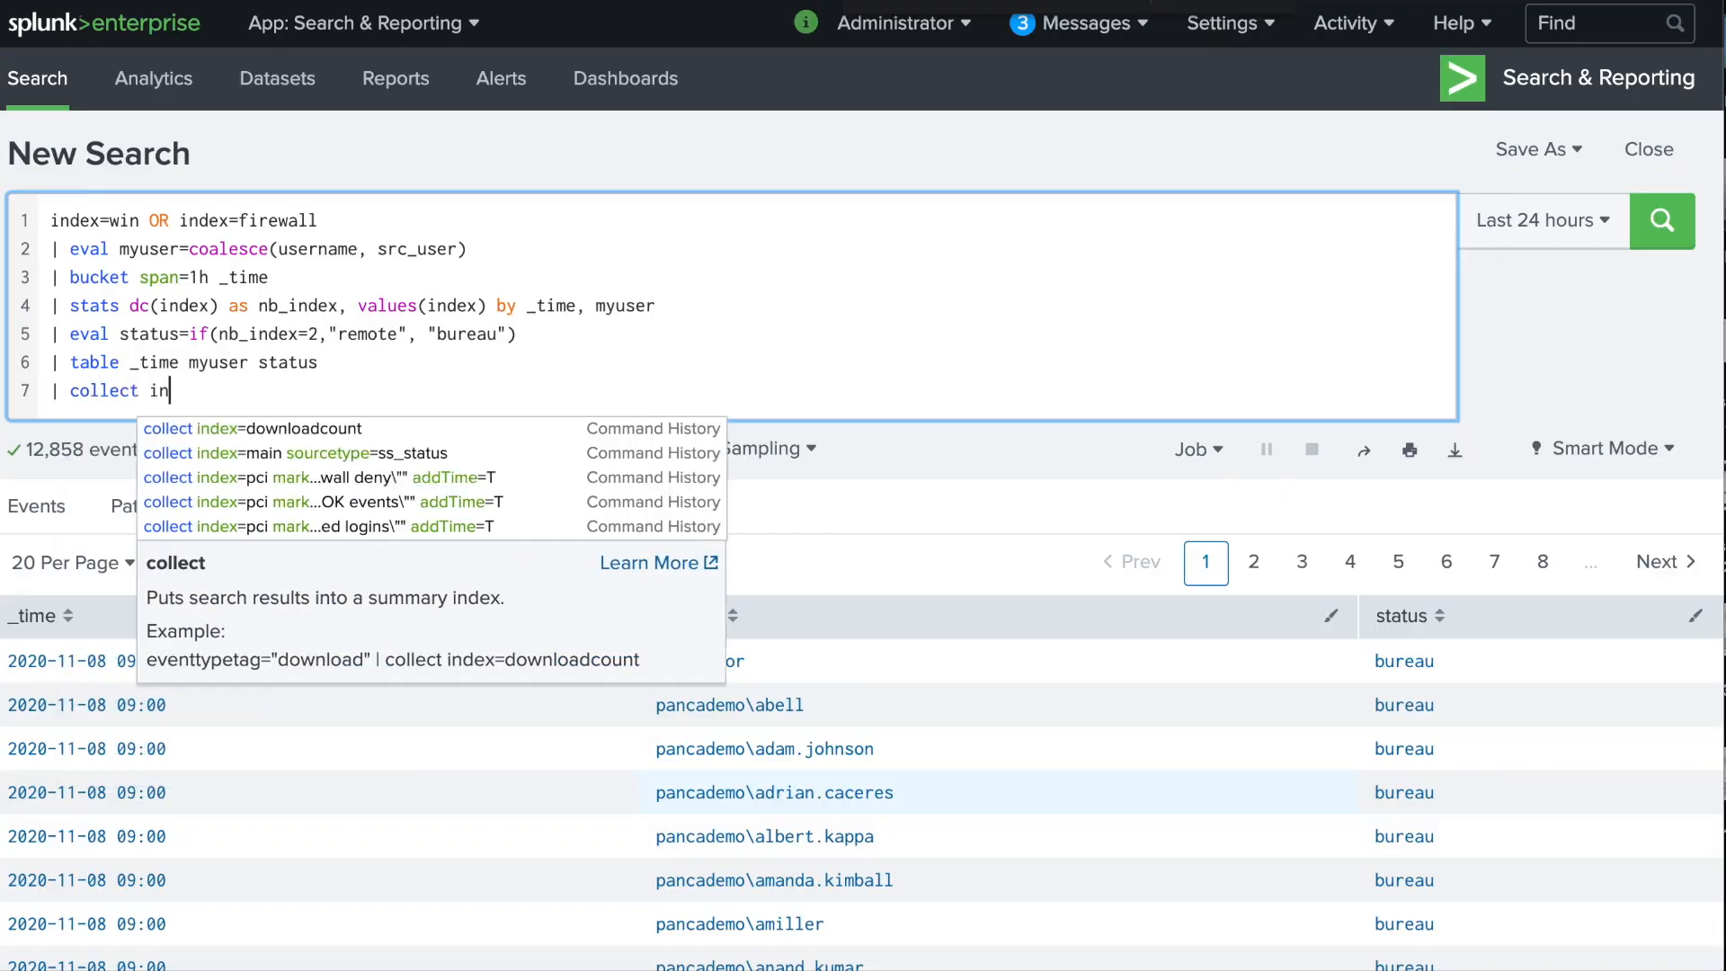
text(dex=main sourcetype=)
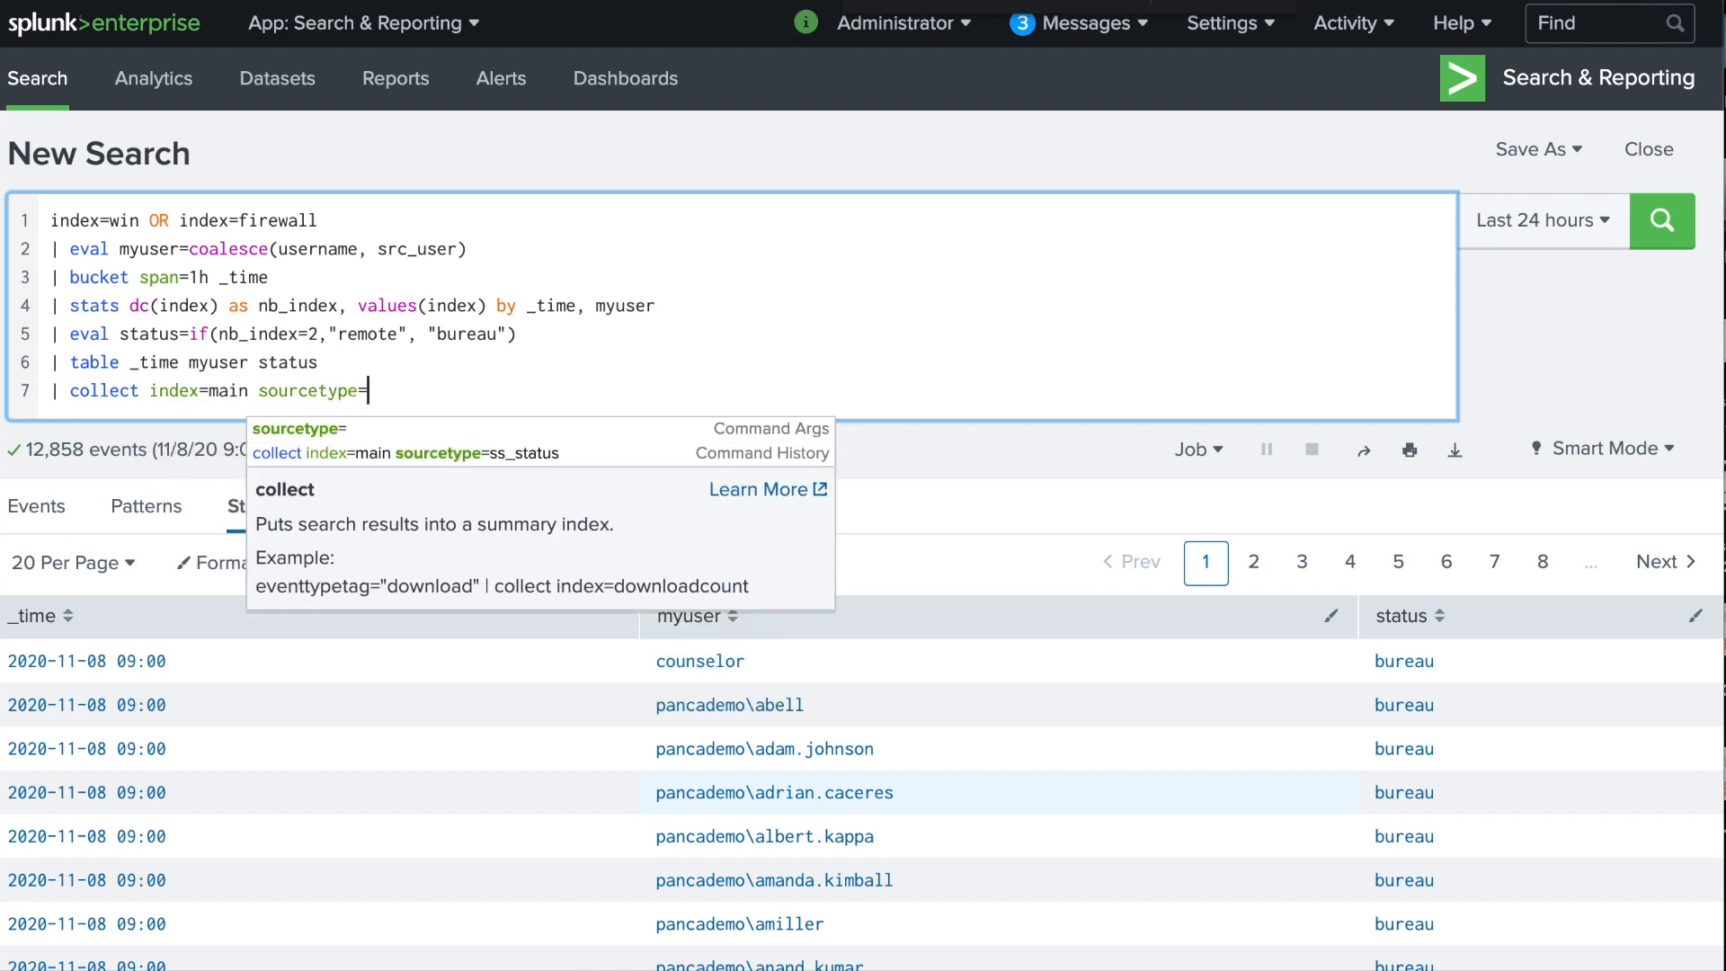
text(re)
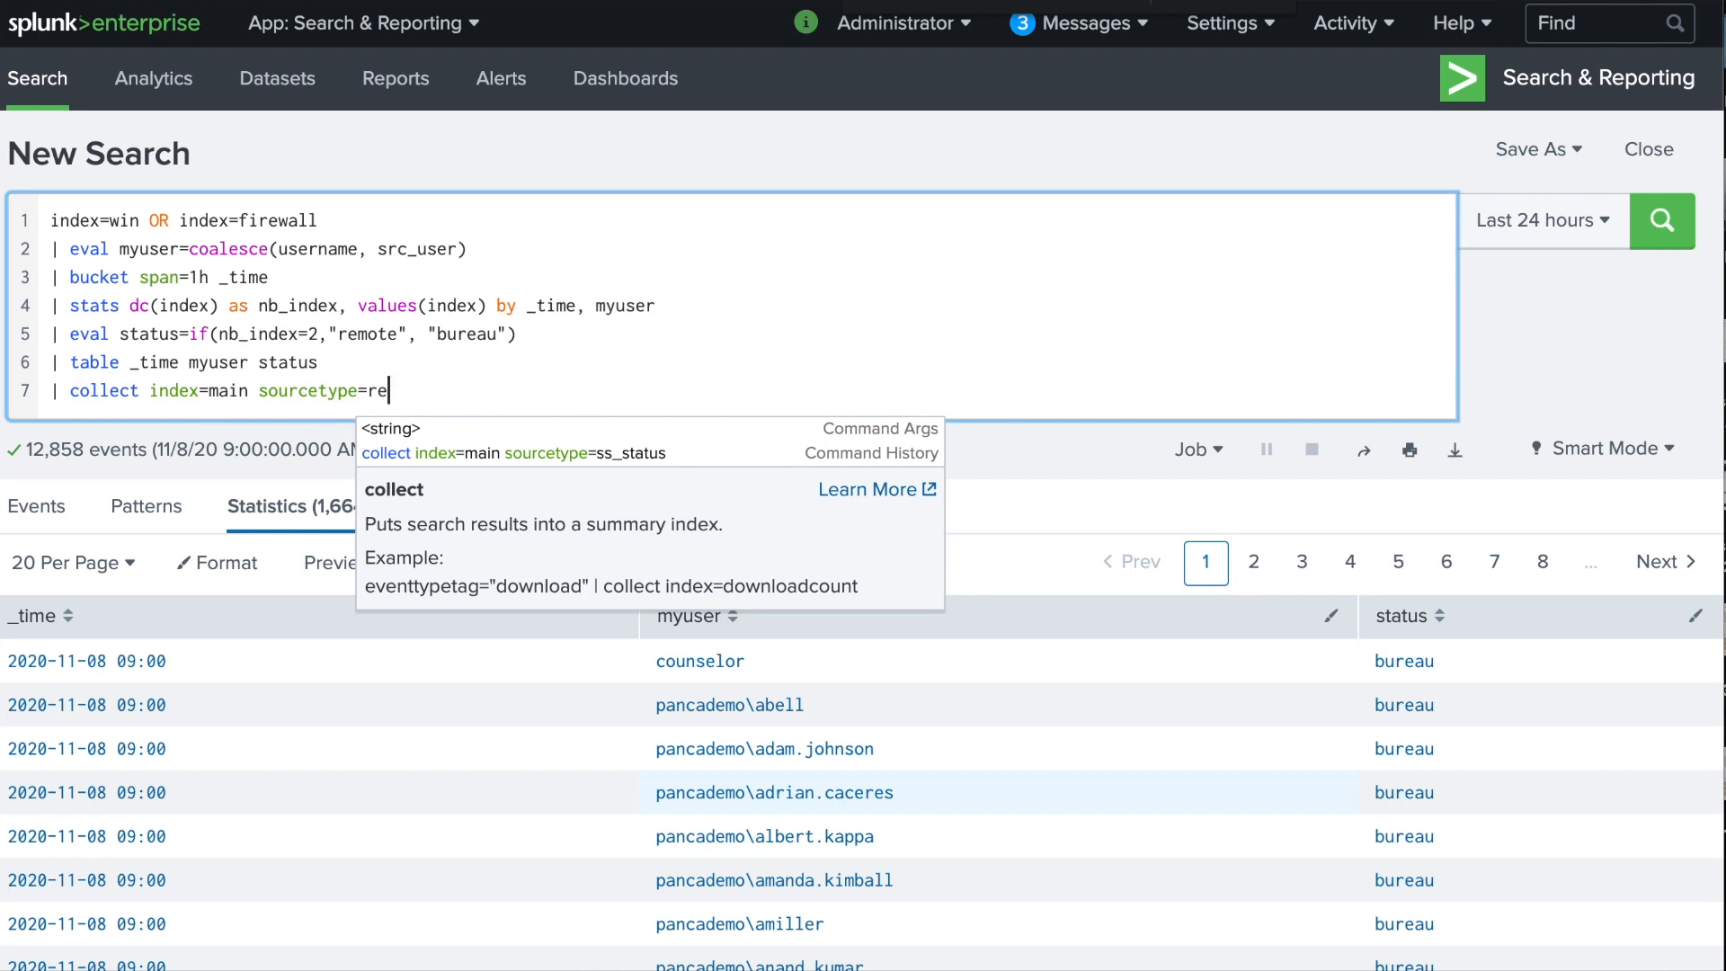
text(m)
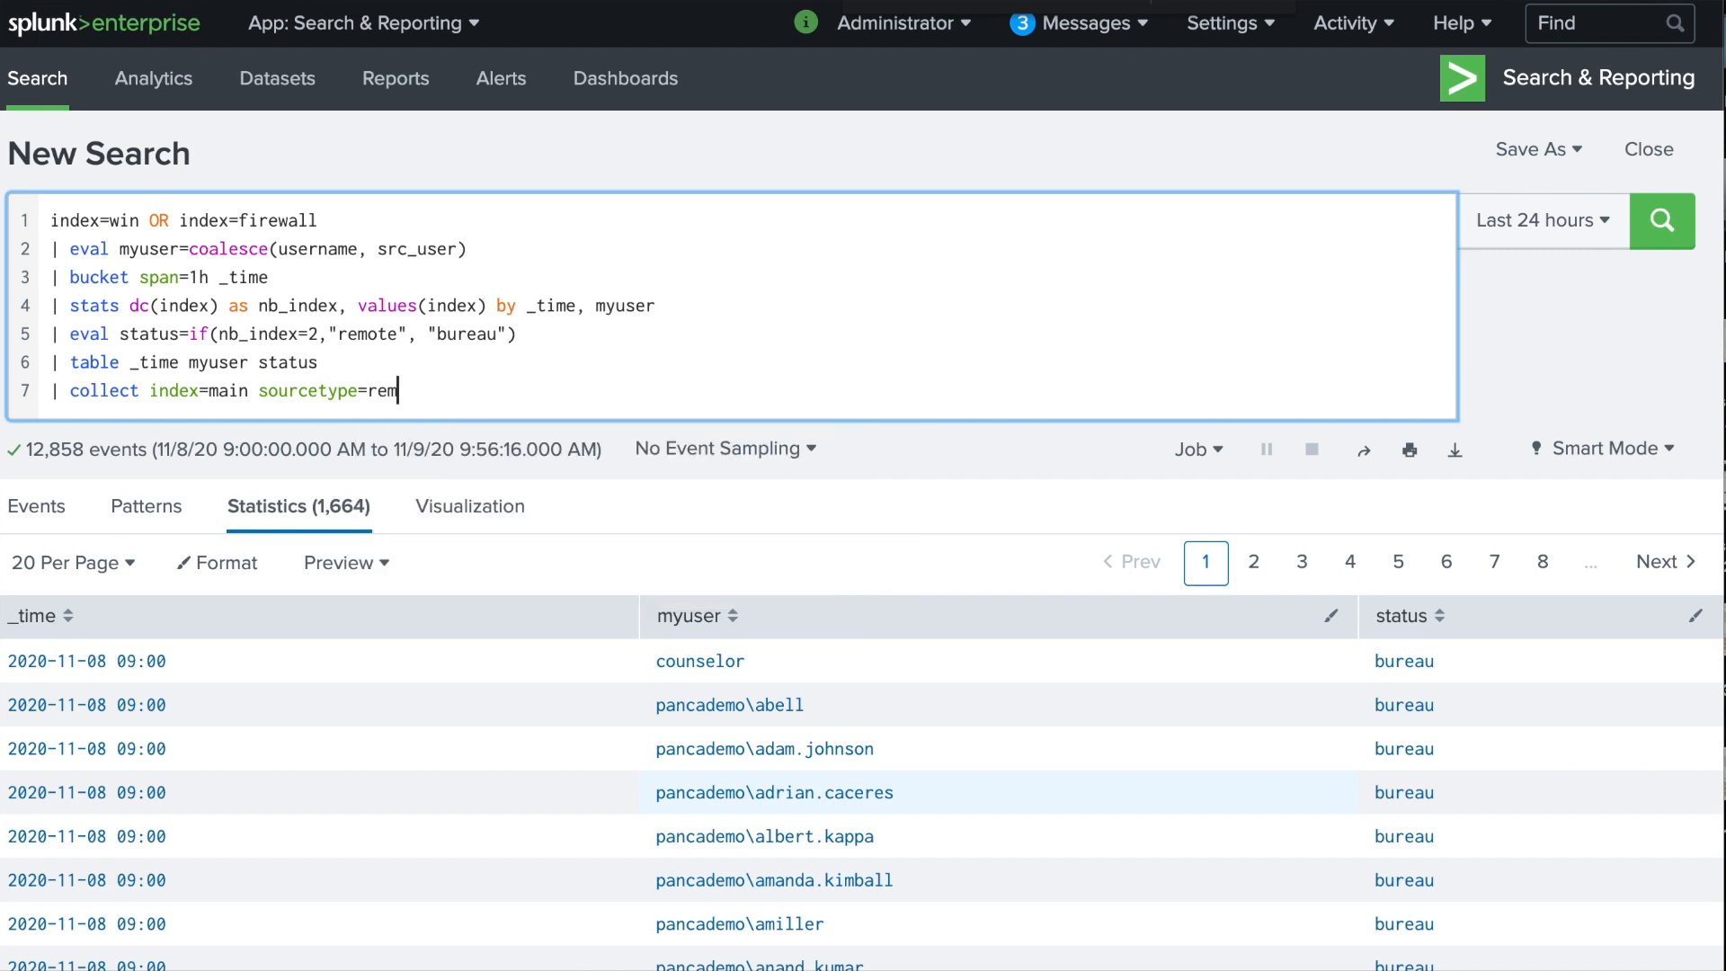
text(noteworker)
key(Return)
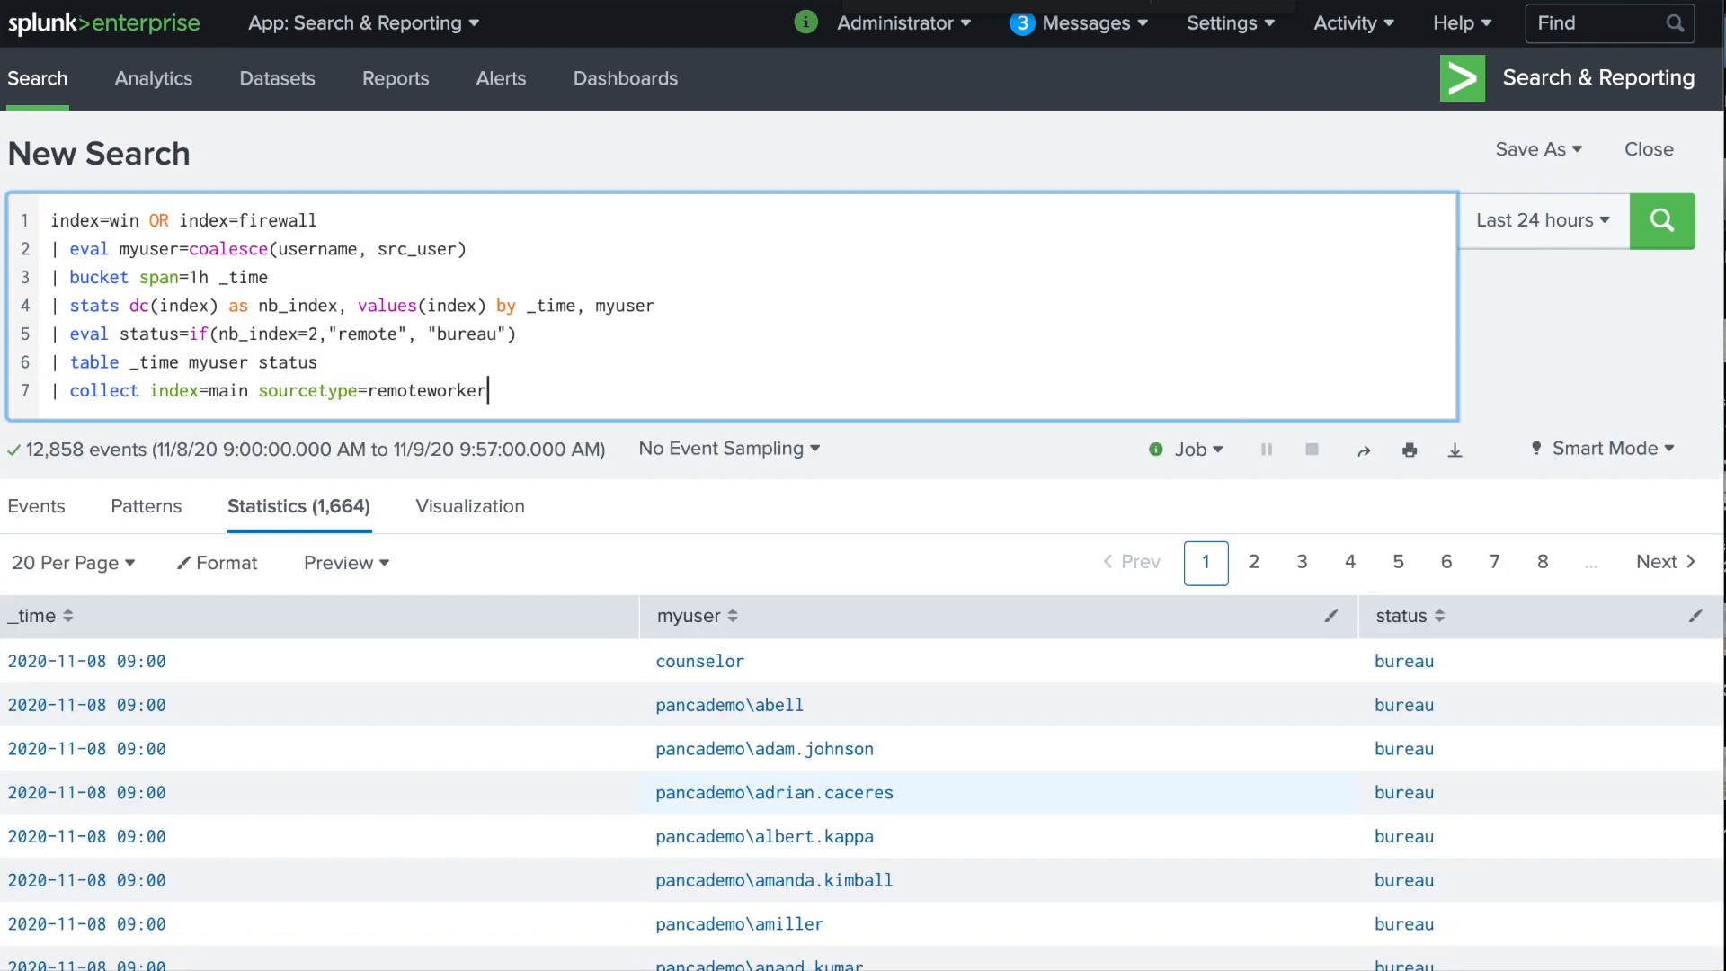
Reduce the query to index=main sourcetype=remoteworker and run it.
click(141, 391)
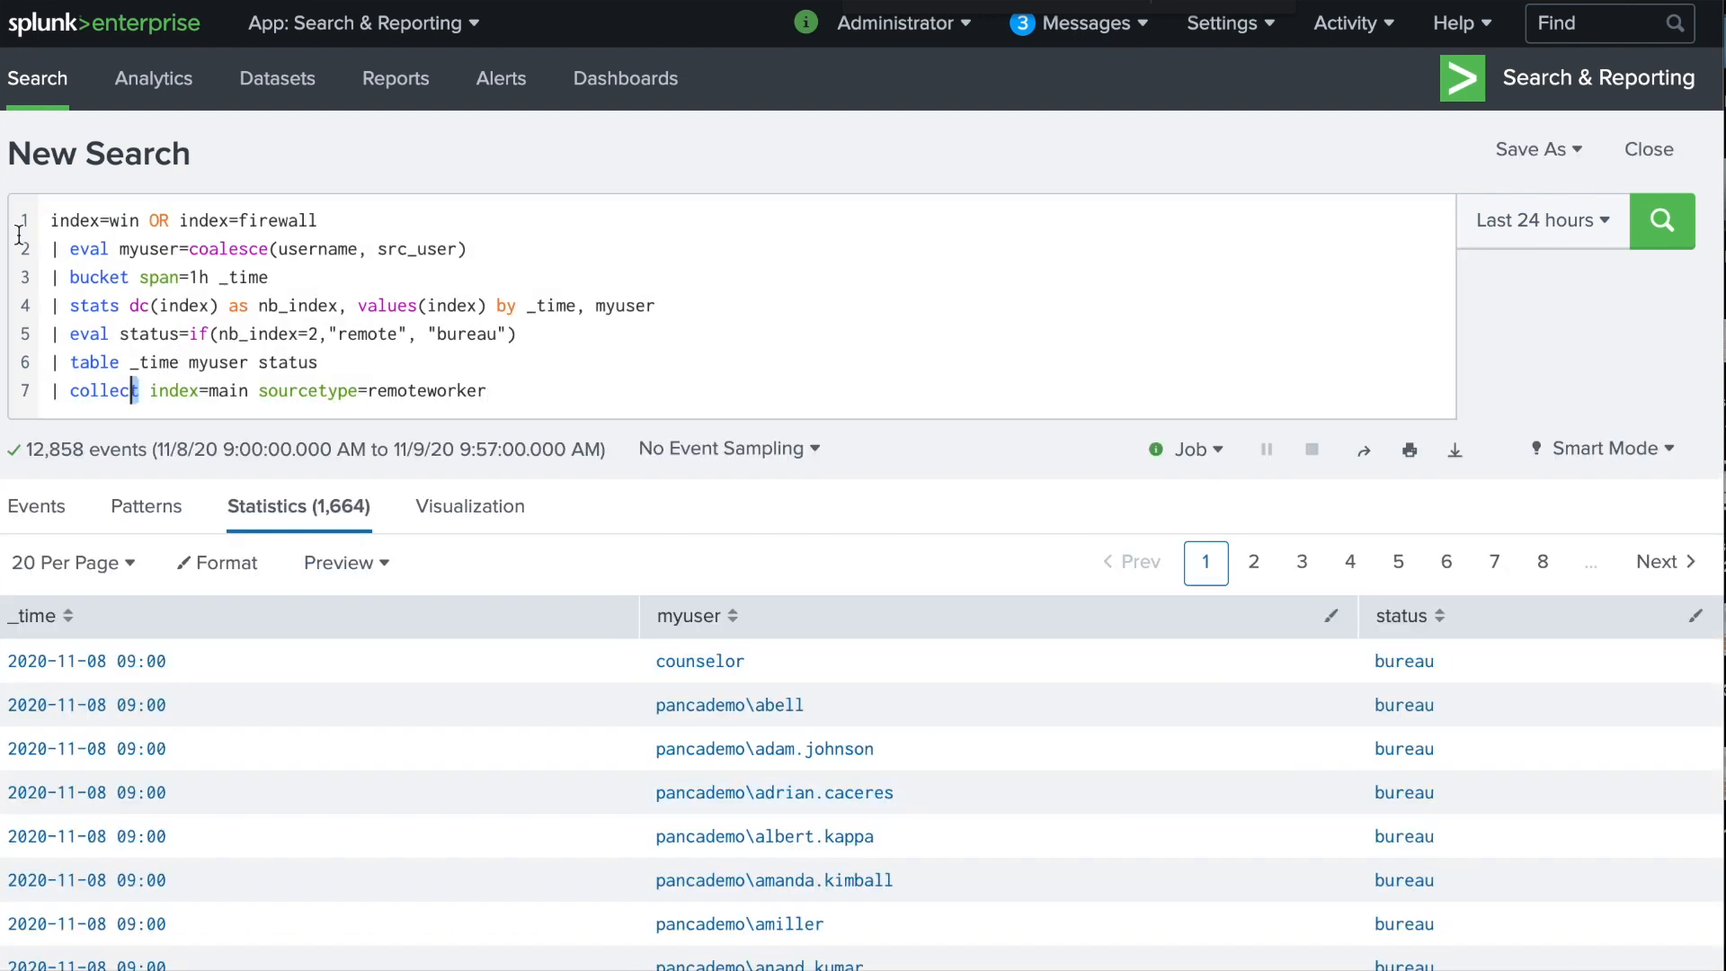
key(ctrl+shift+Home)
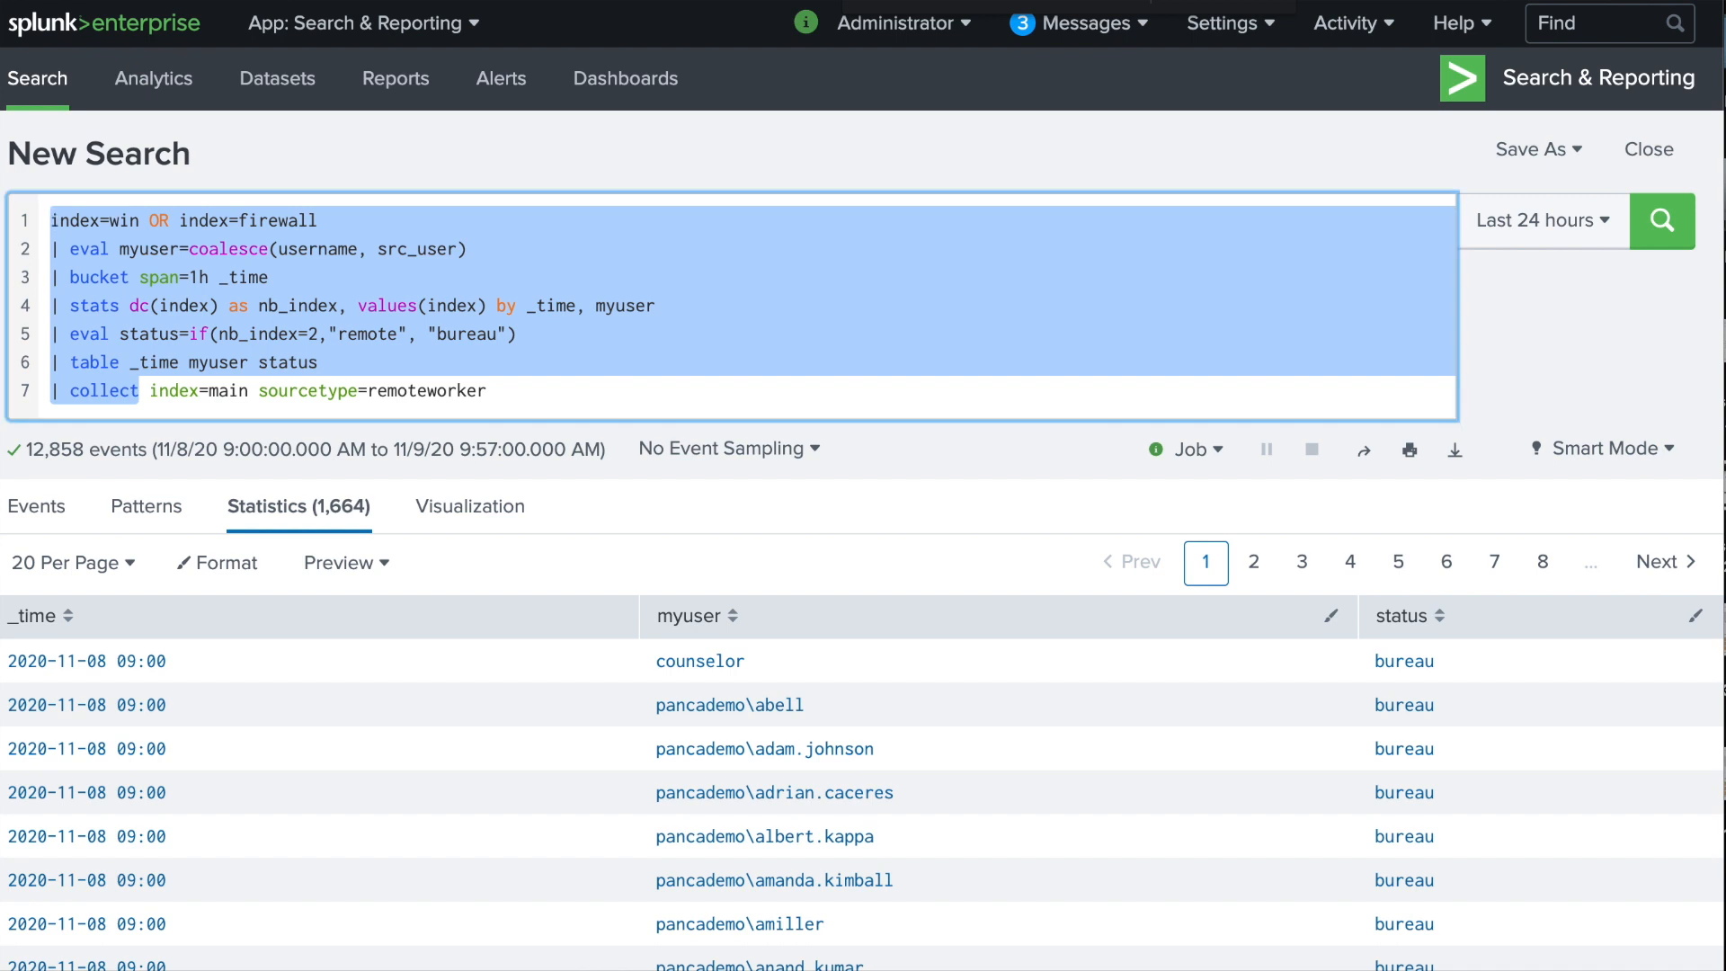
key(BackSpace)
key(Return)
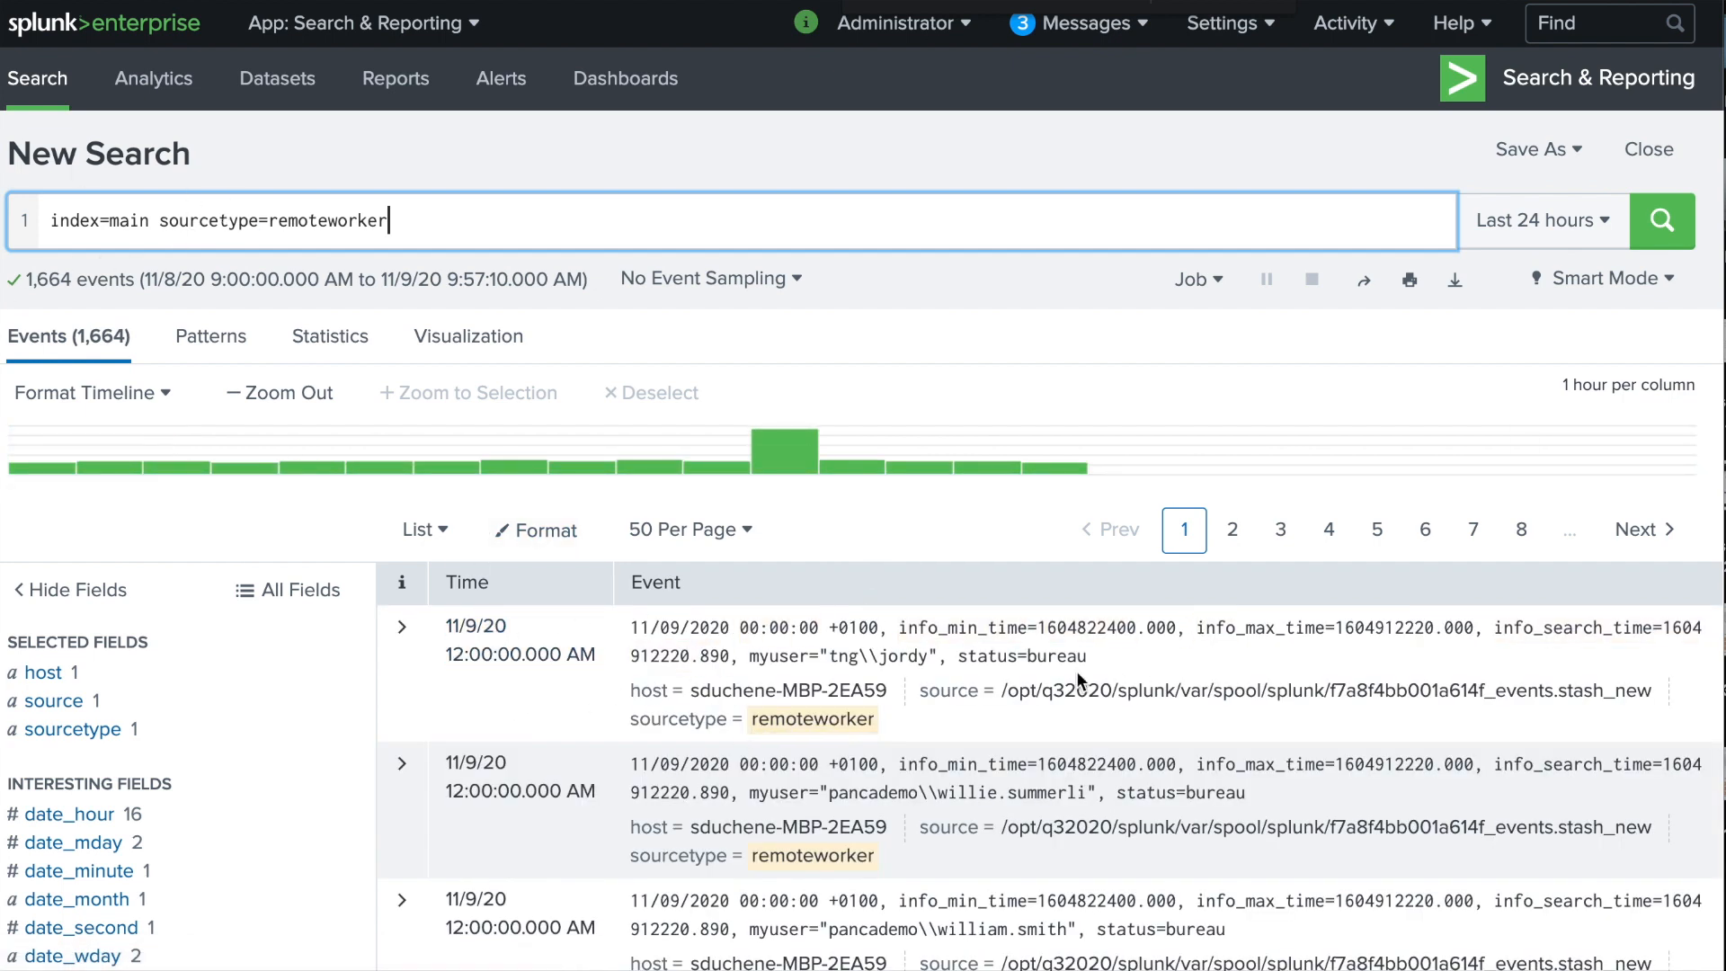
Expand the second remoteworker event to examine its myuser, status and _time fields, and collapse it again.
scroll(841, 791, down, 3)
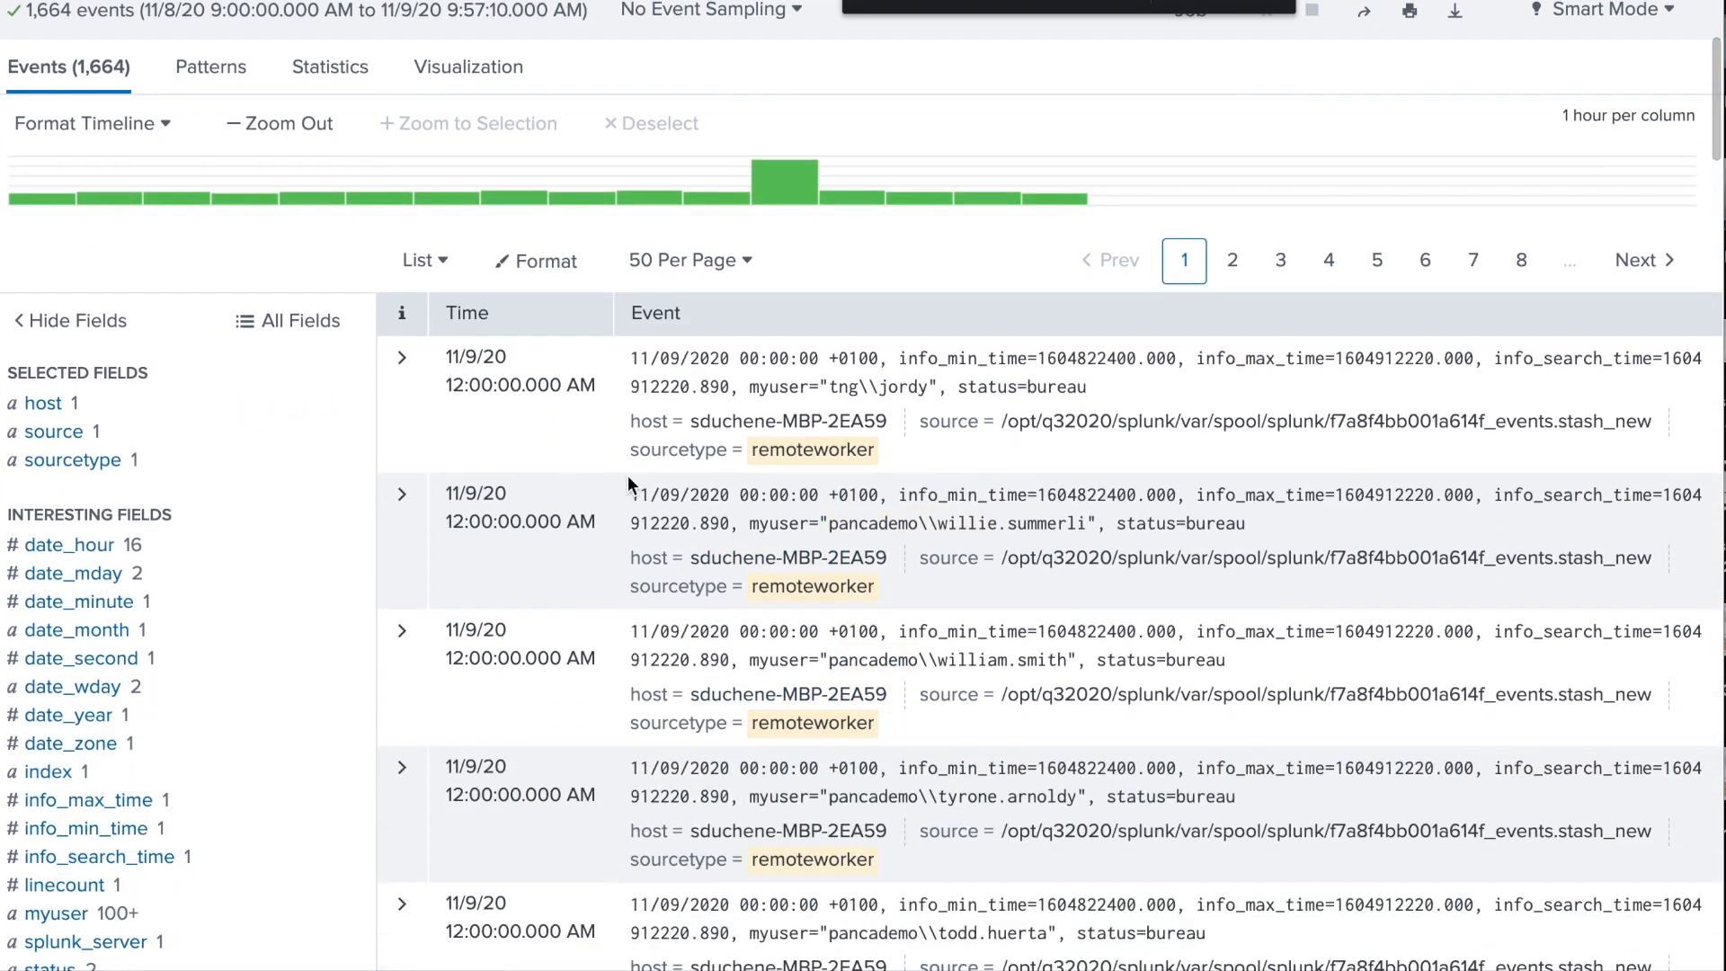
click(400, 505)
scroll(810, 864, down, 2)
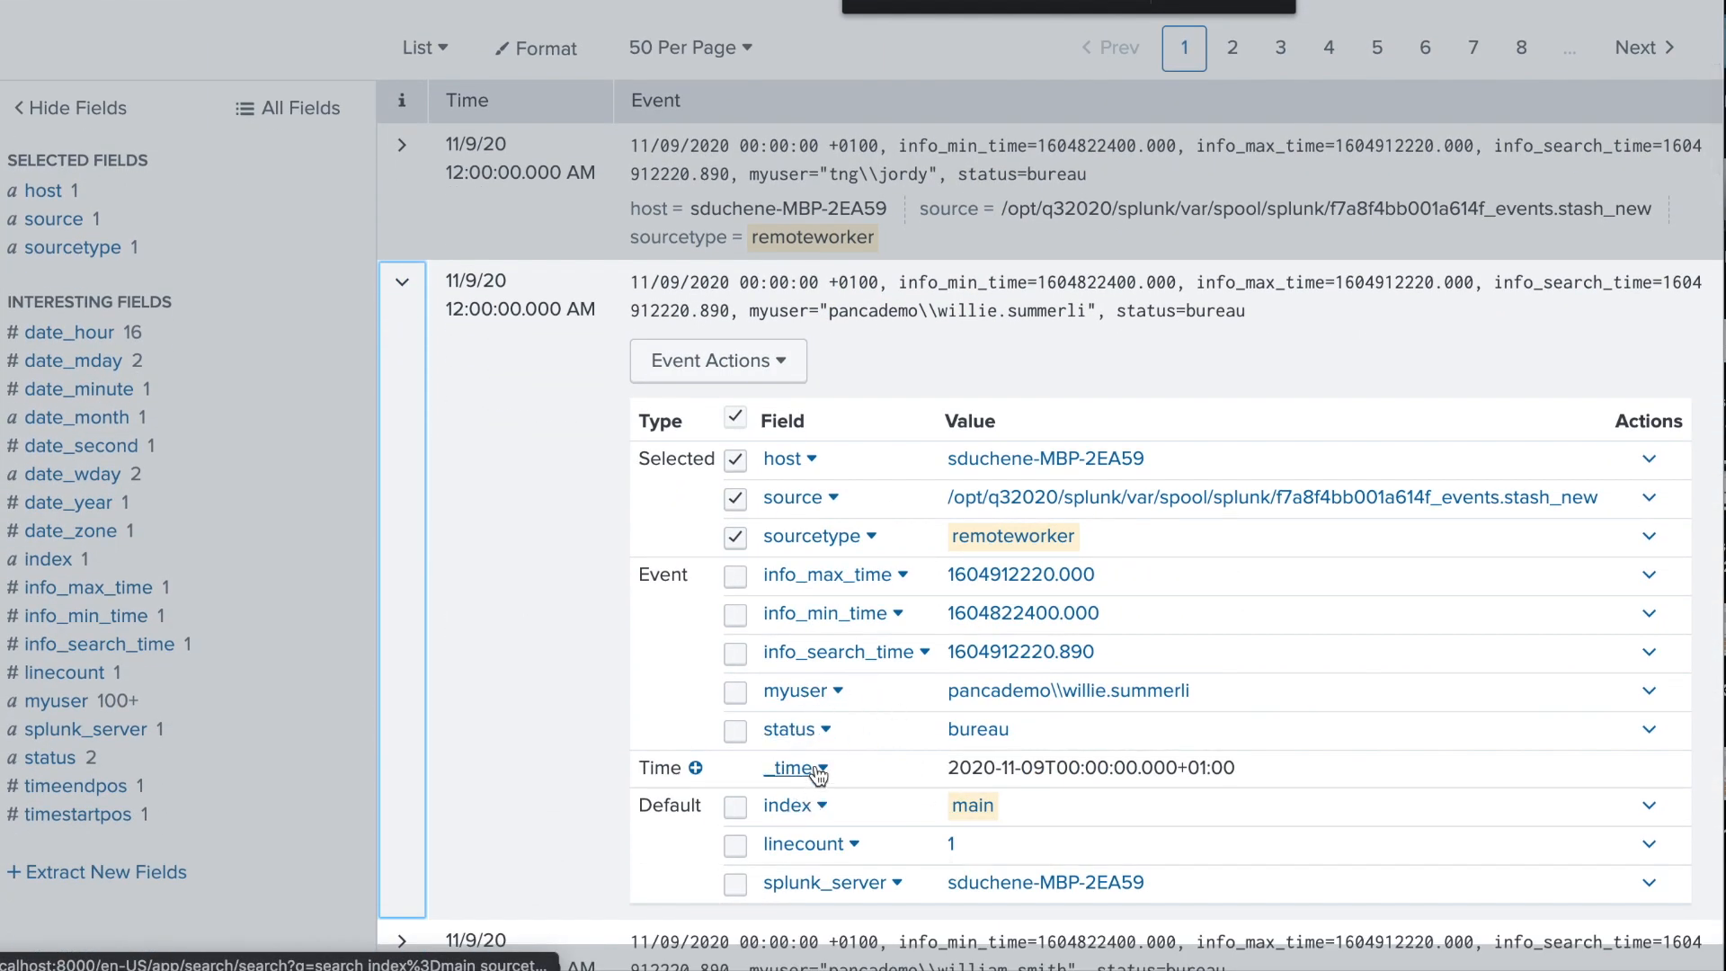
scroll(686, 542, up, 5)
click(402, 765)
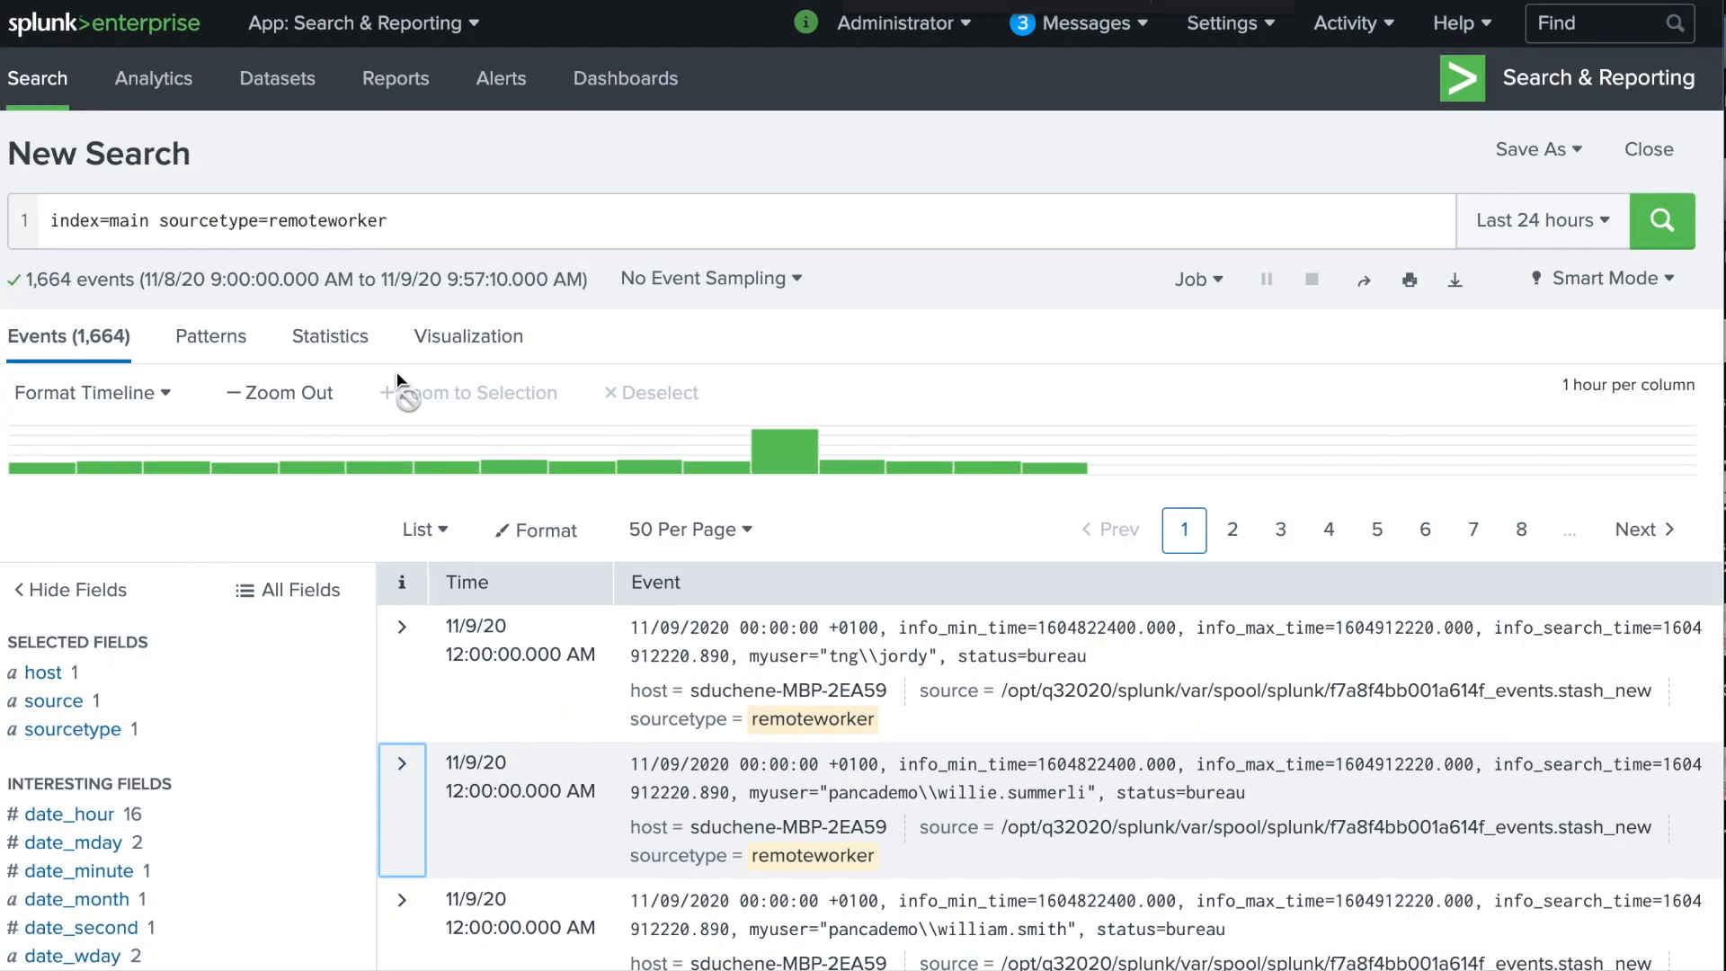
Add the line | timechart count by status to the remoteworker query and run it.
click(423, 224)
text(\)
key(shift+Return)
text(| timechart )
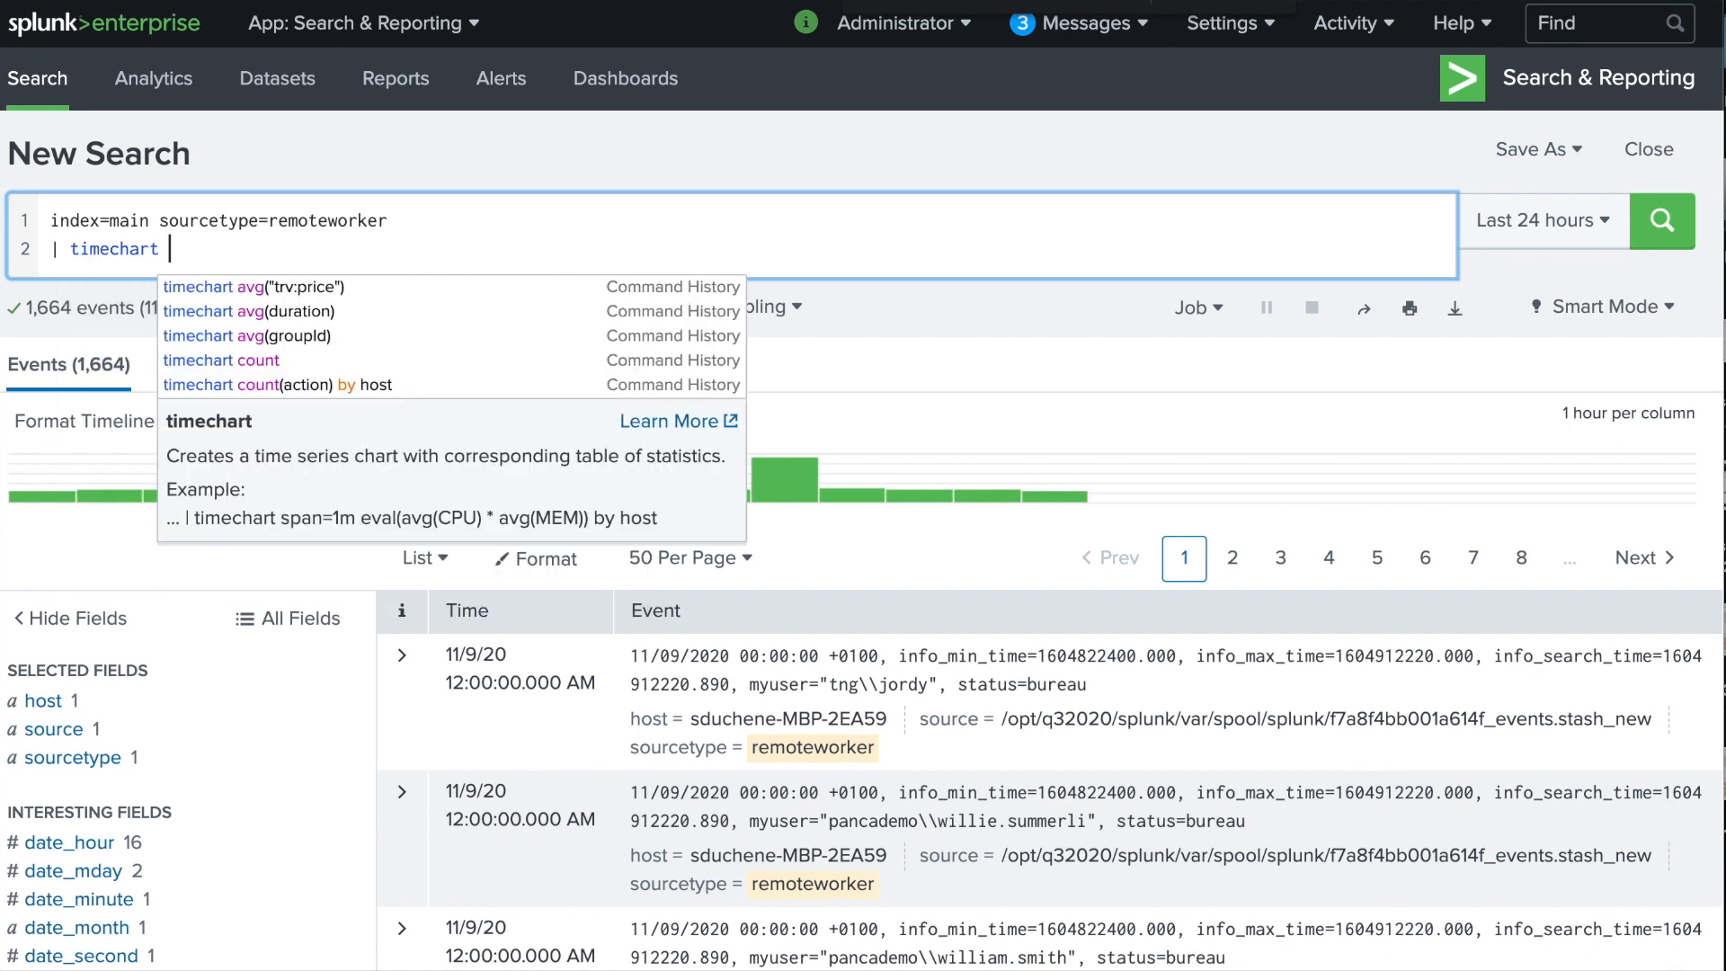
text(count b)
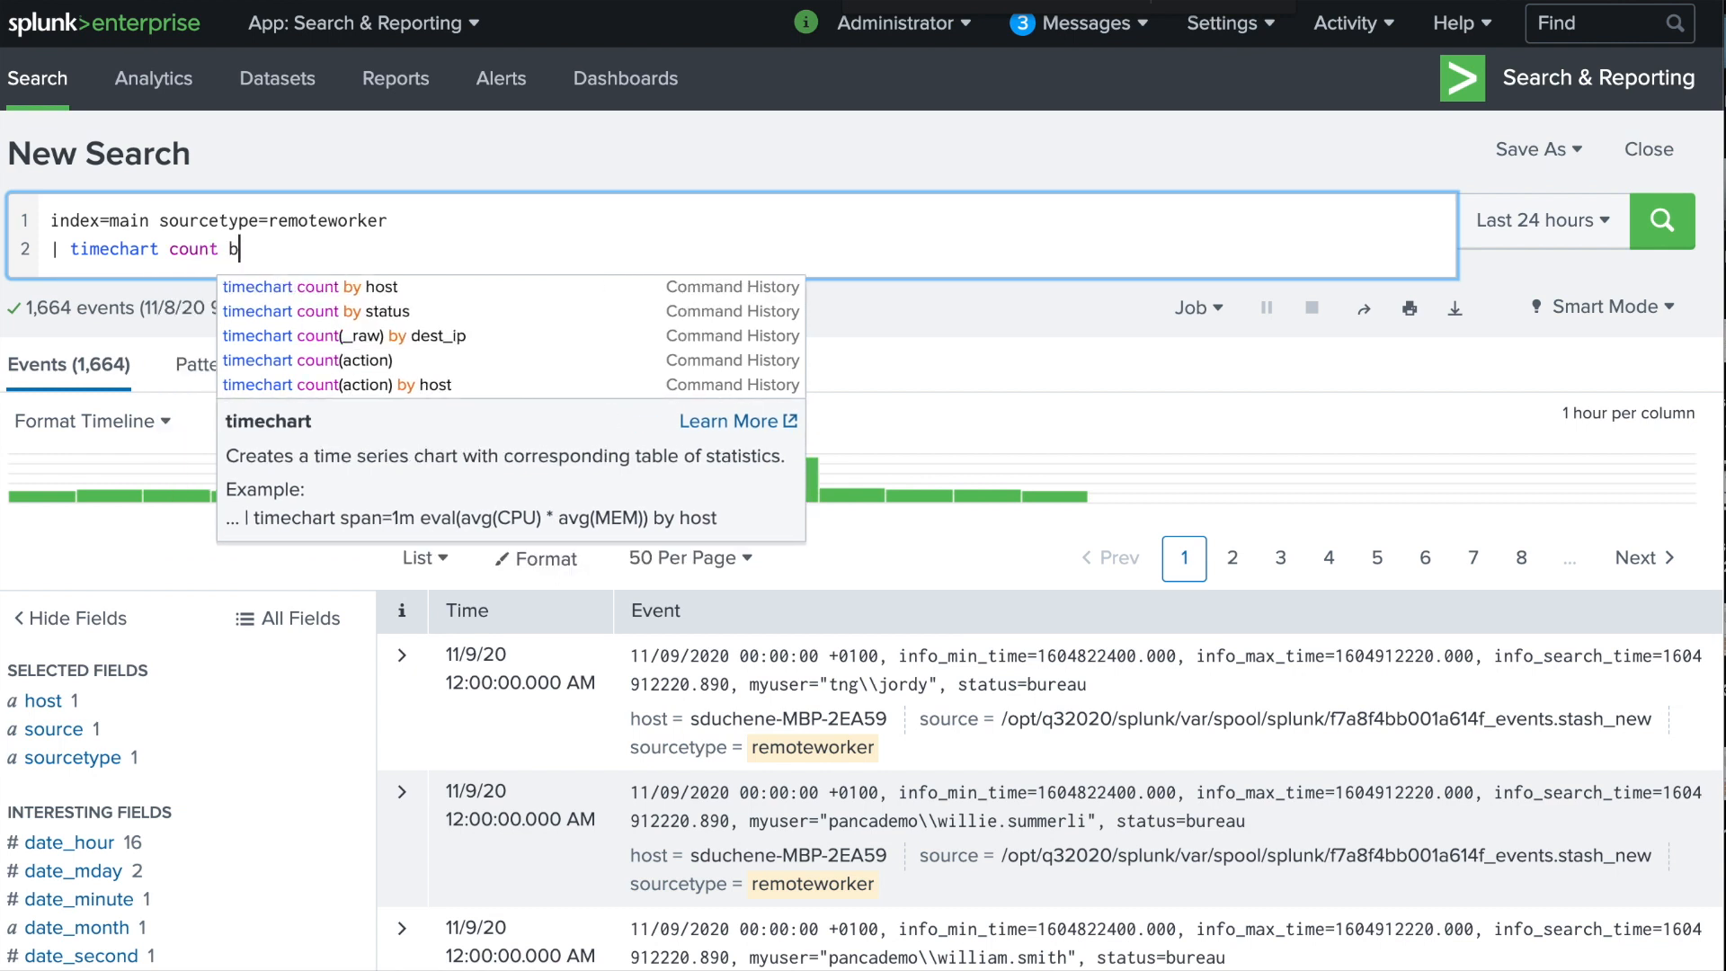
text(y statu)
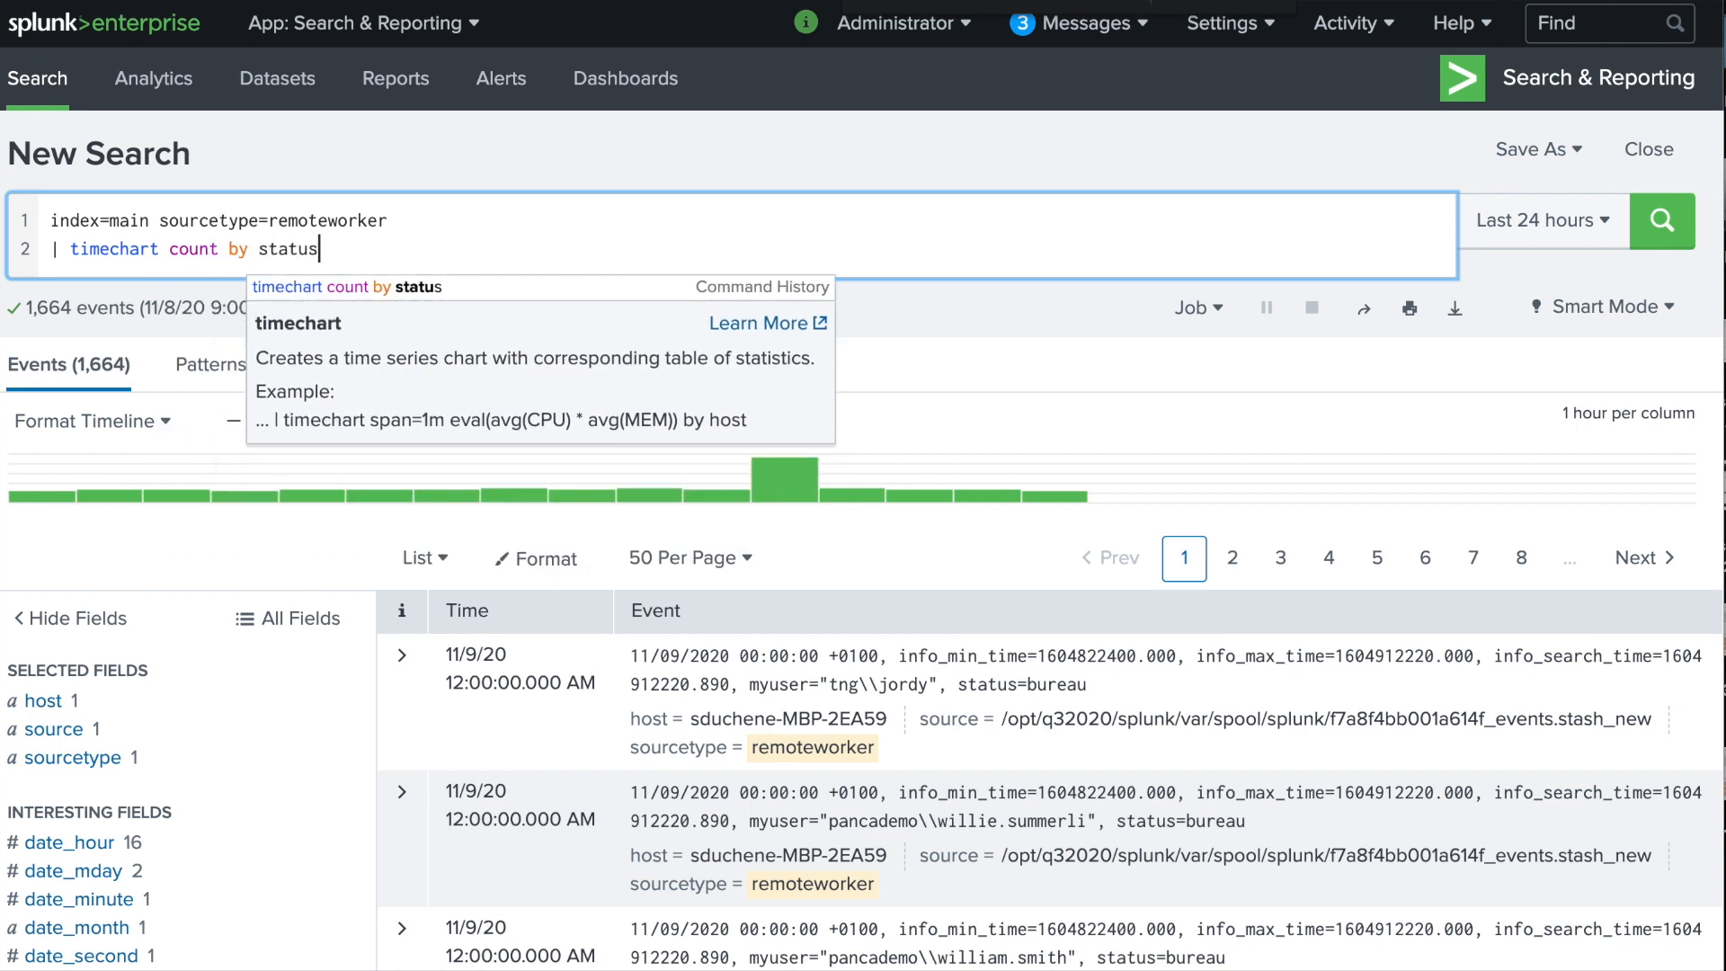
text(s)
key(Return)
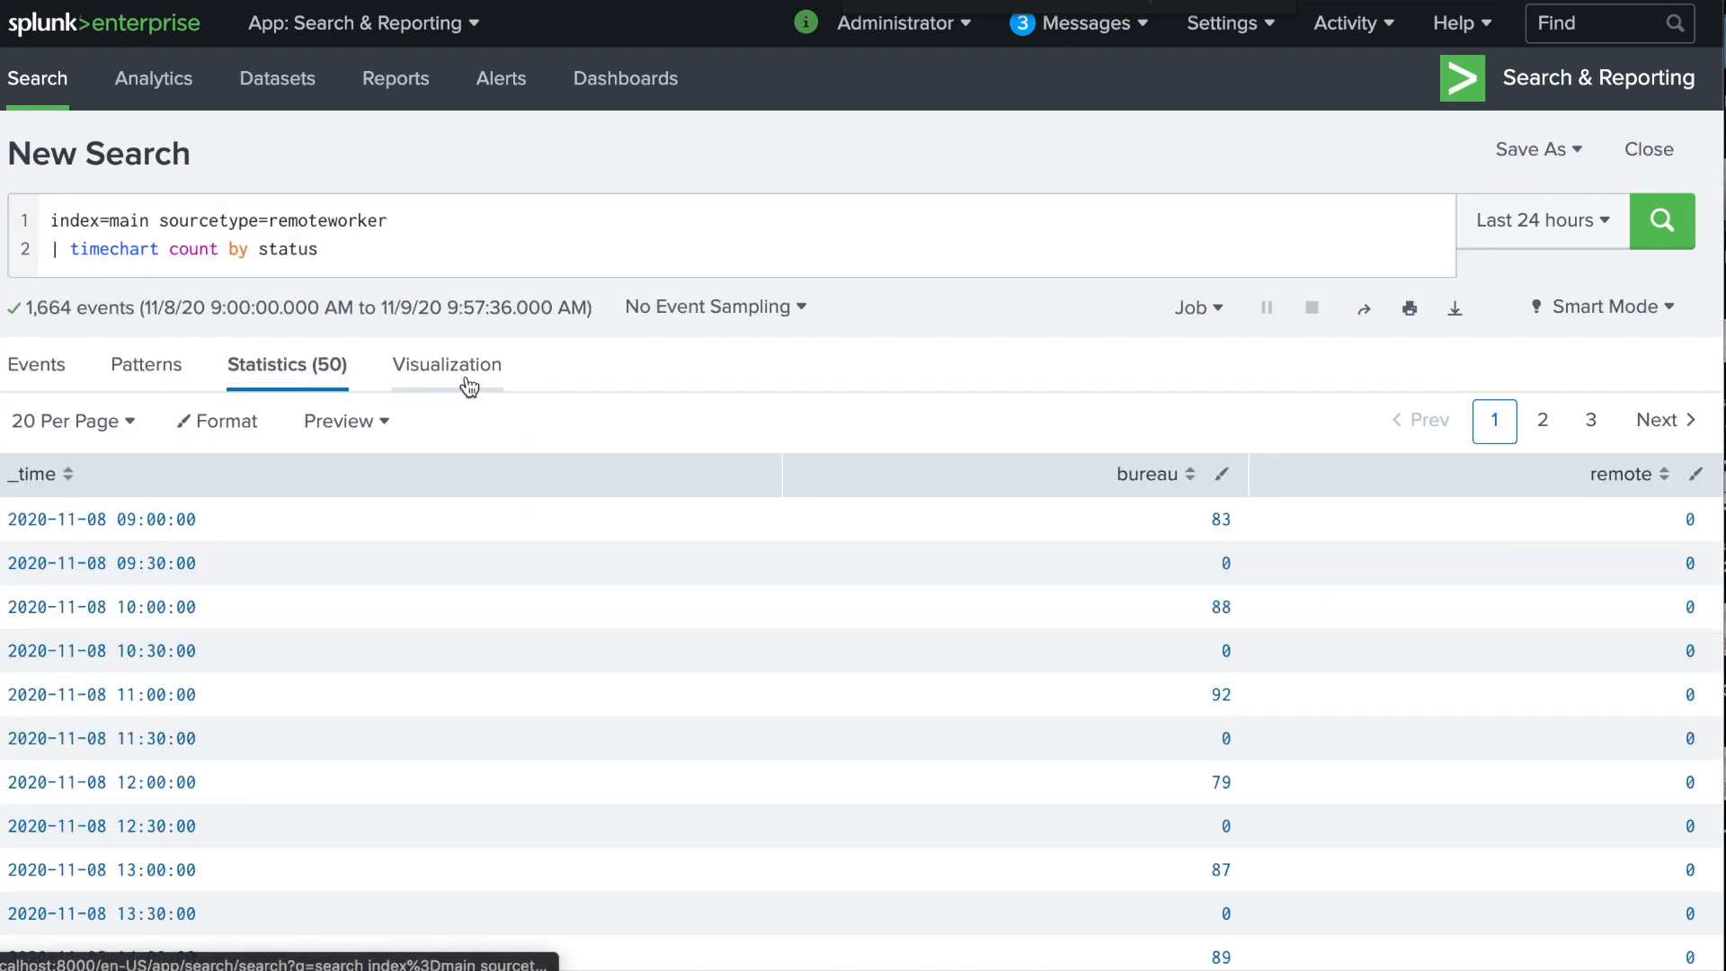
Display the timechart as a stacked column chart and examine the bureau and remote counts over time.
click(468, 387)
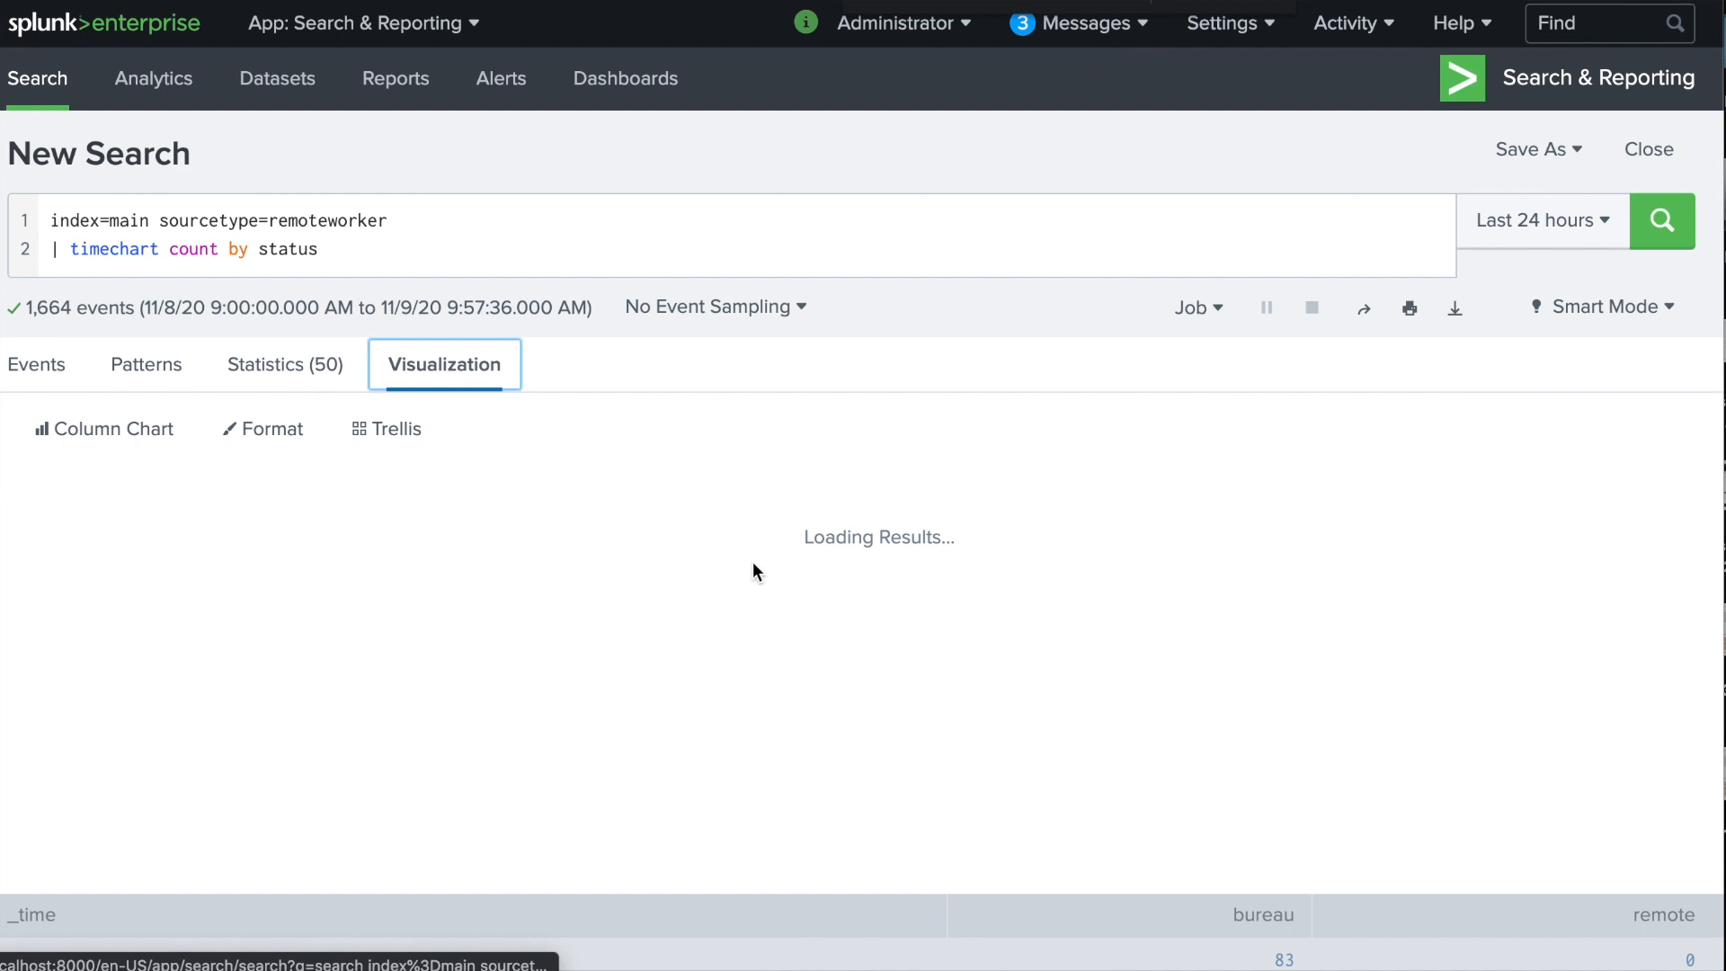
click(265, 439)
click(539, 526)
click(944, 531)
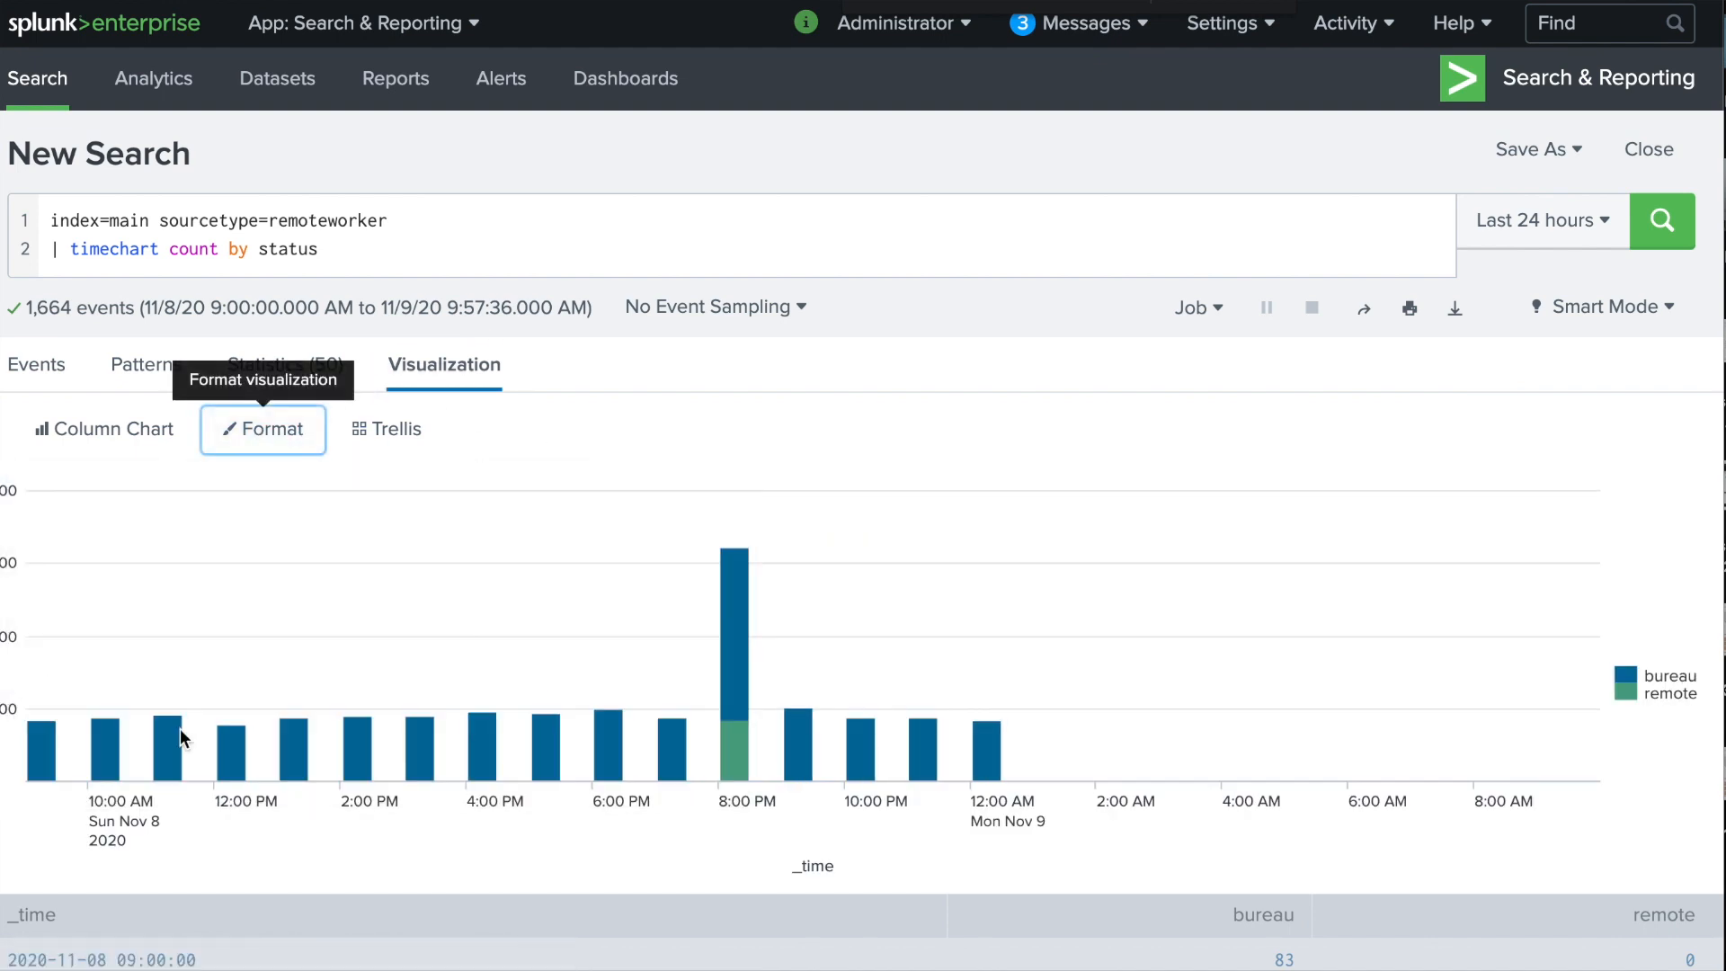
mouse_move(174, 751)
mouse_move(724, 753)
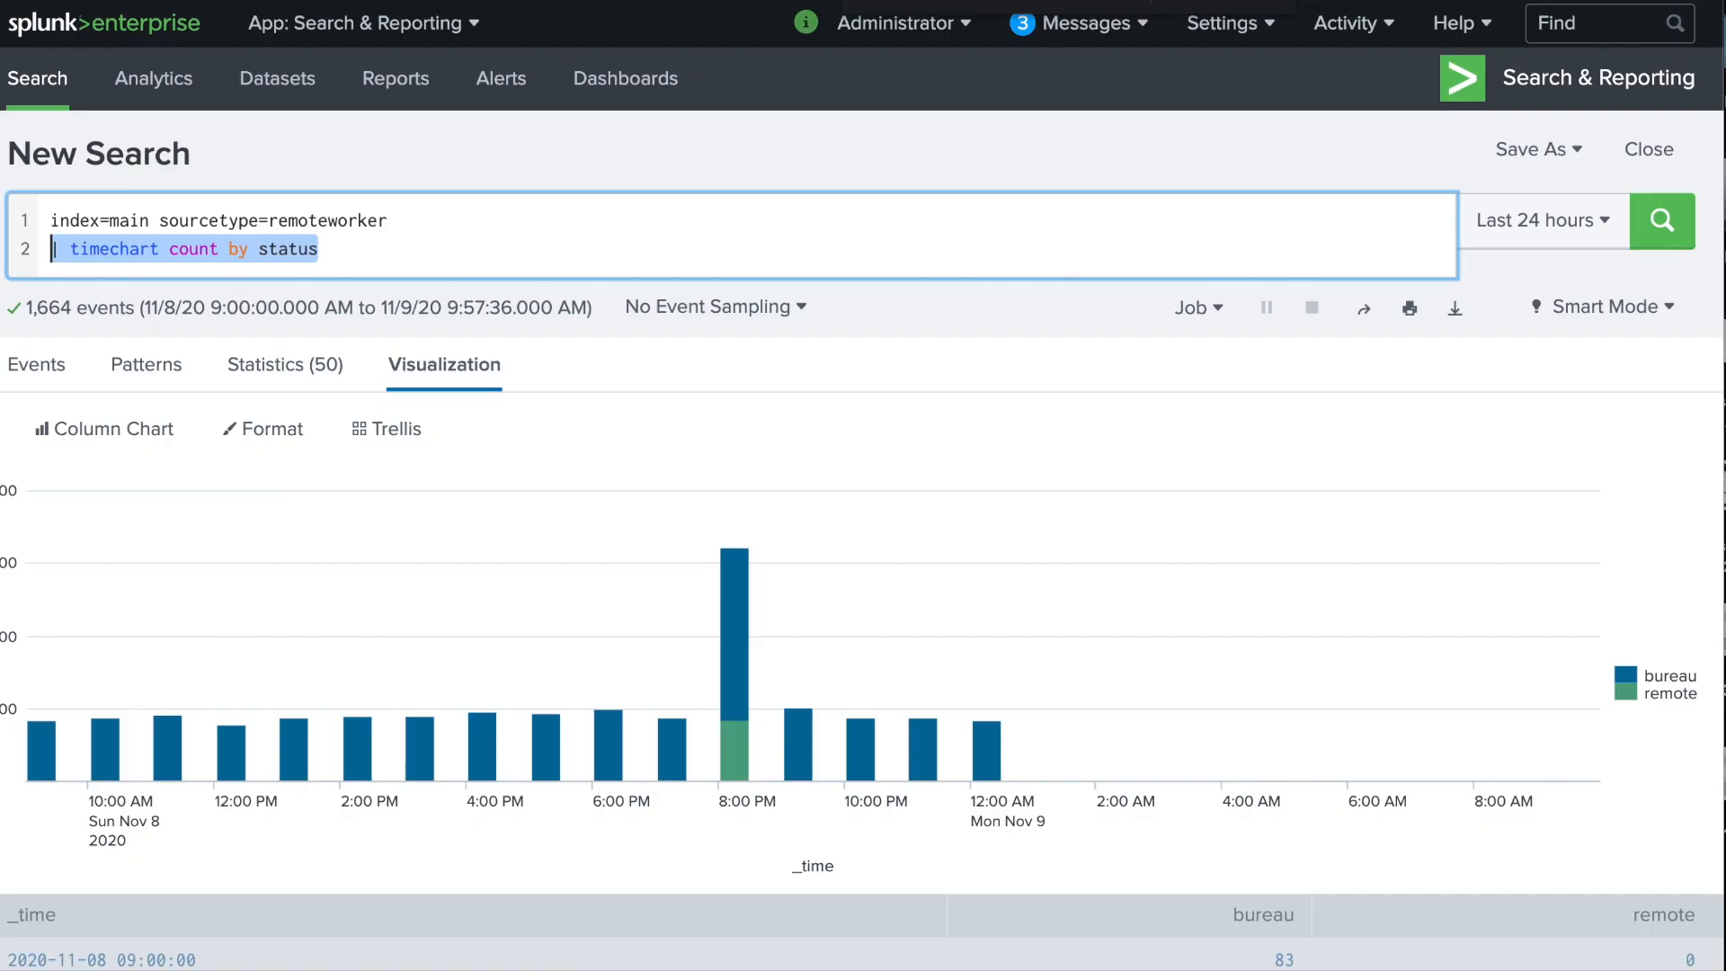
Remove the timechart line from the query and rerun the remaining remoteworker search.
key(BackSpace)
key(BackSpace)
key(Return)
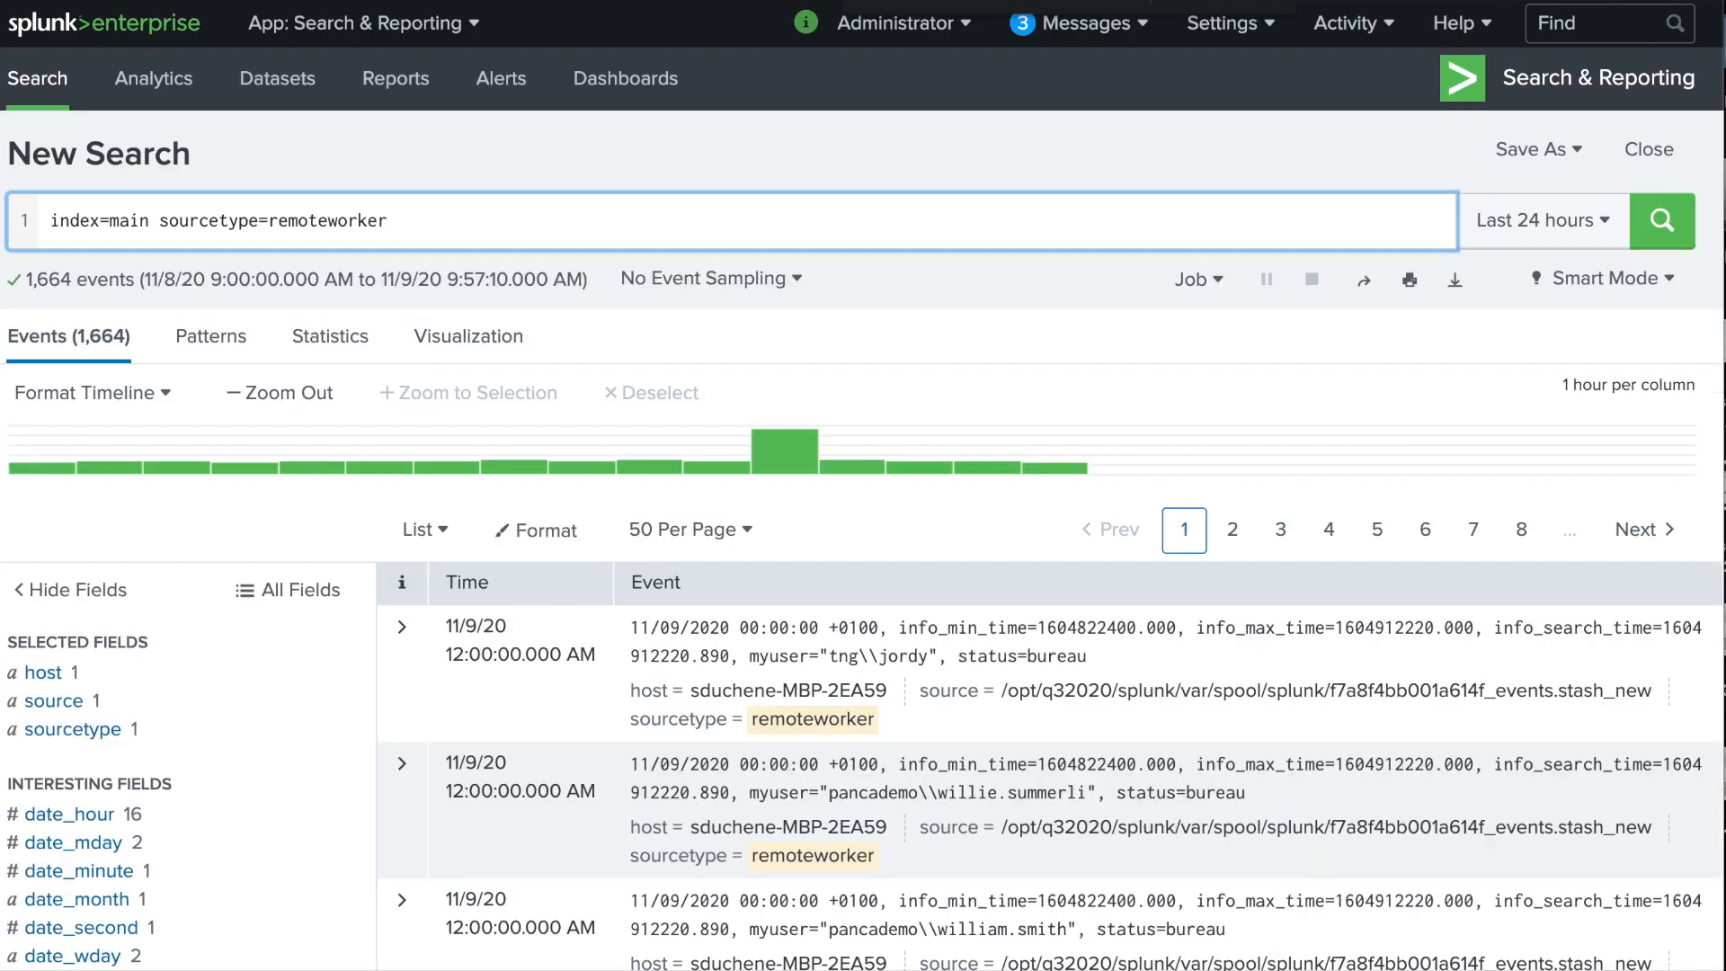
Close the current search and load the Windows and firewall query with the collect line from the search history.
click(1646, 158)
click(143, 625)
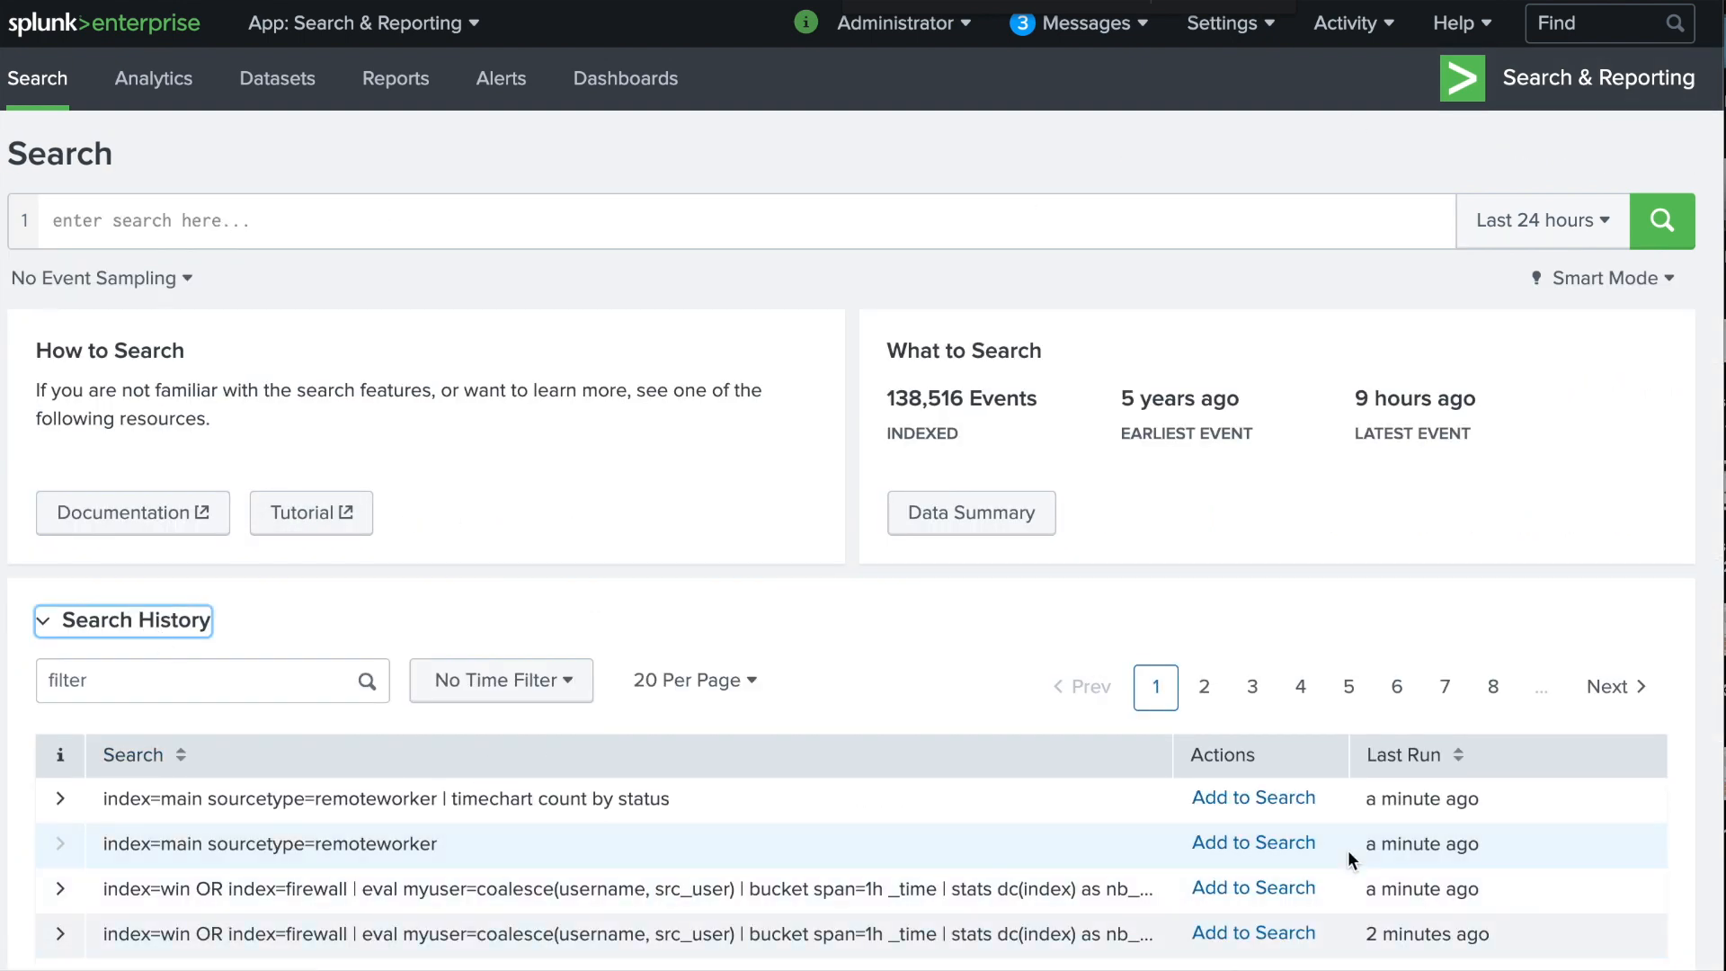
click(1254, 889)
drag(491, 393, 719, 162)
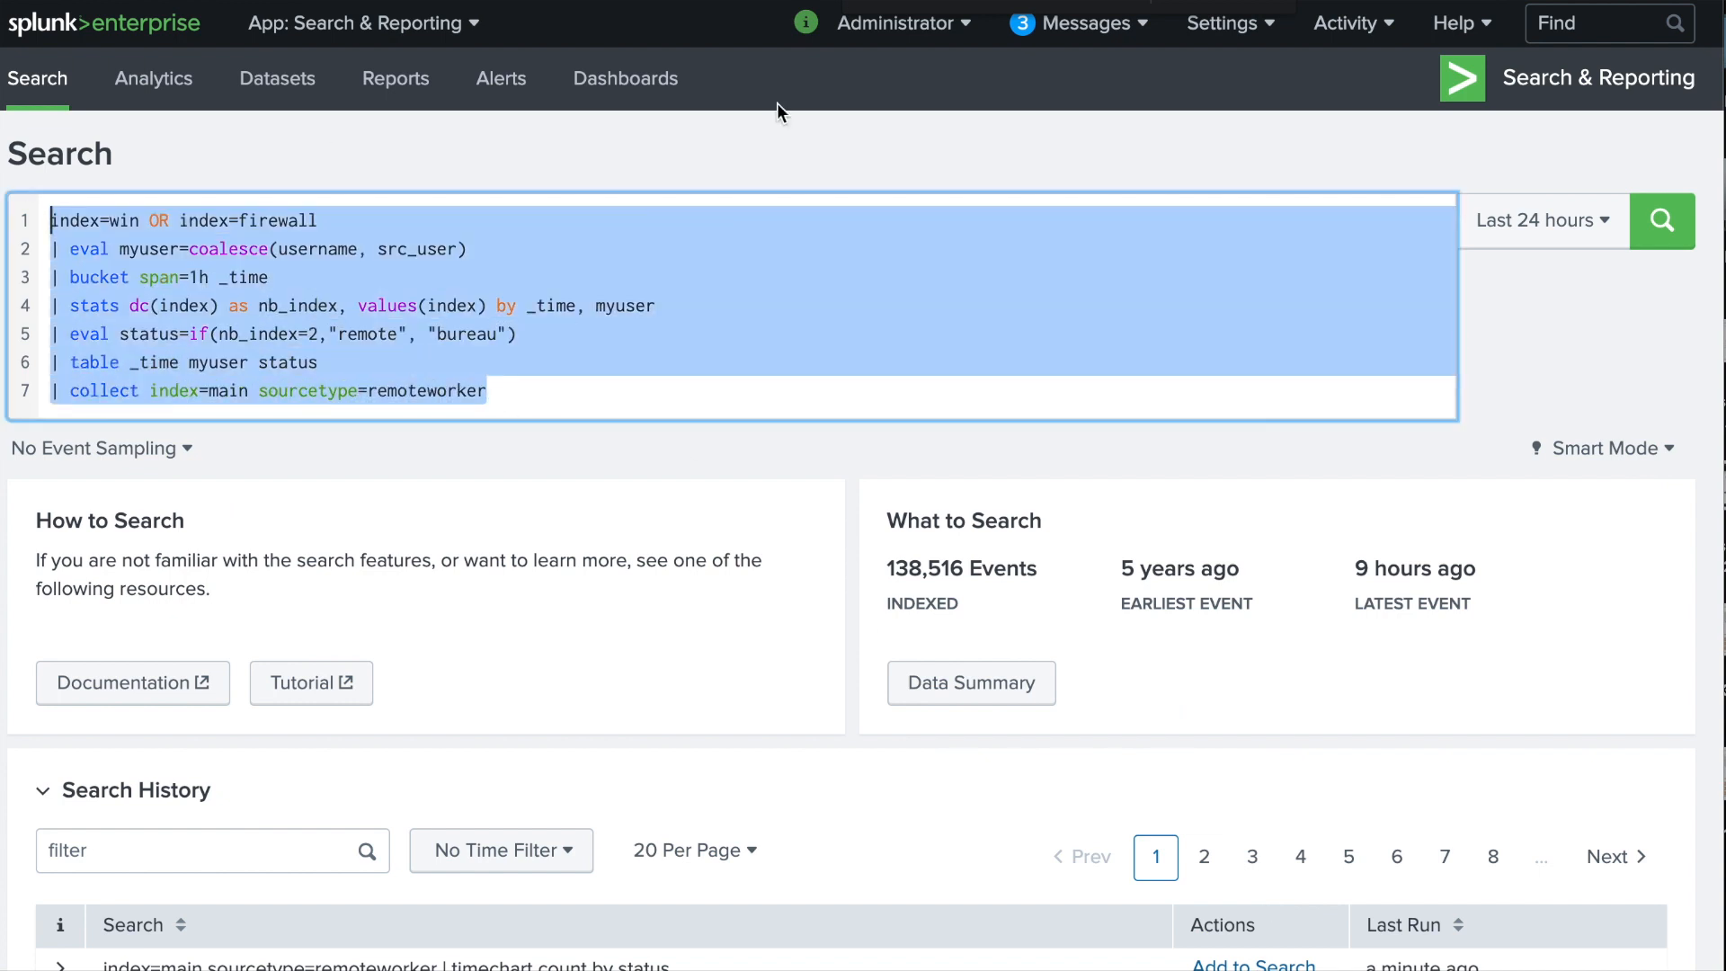
click(1565, 165)
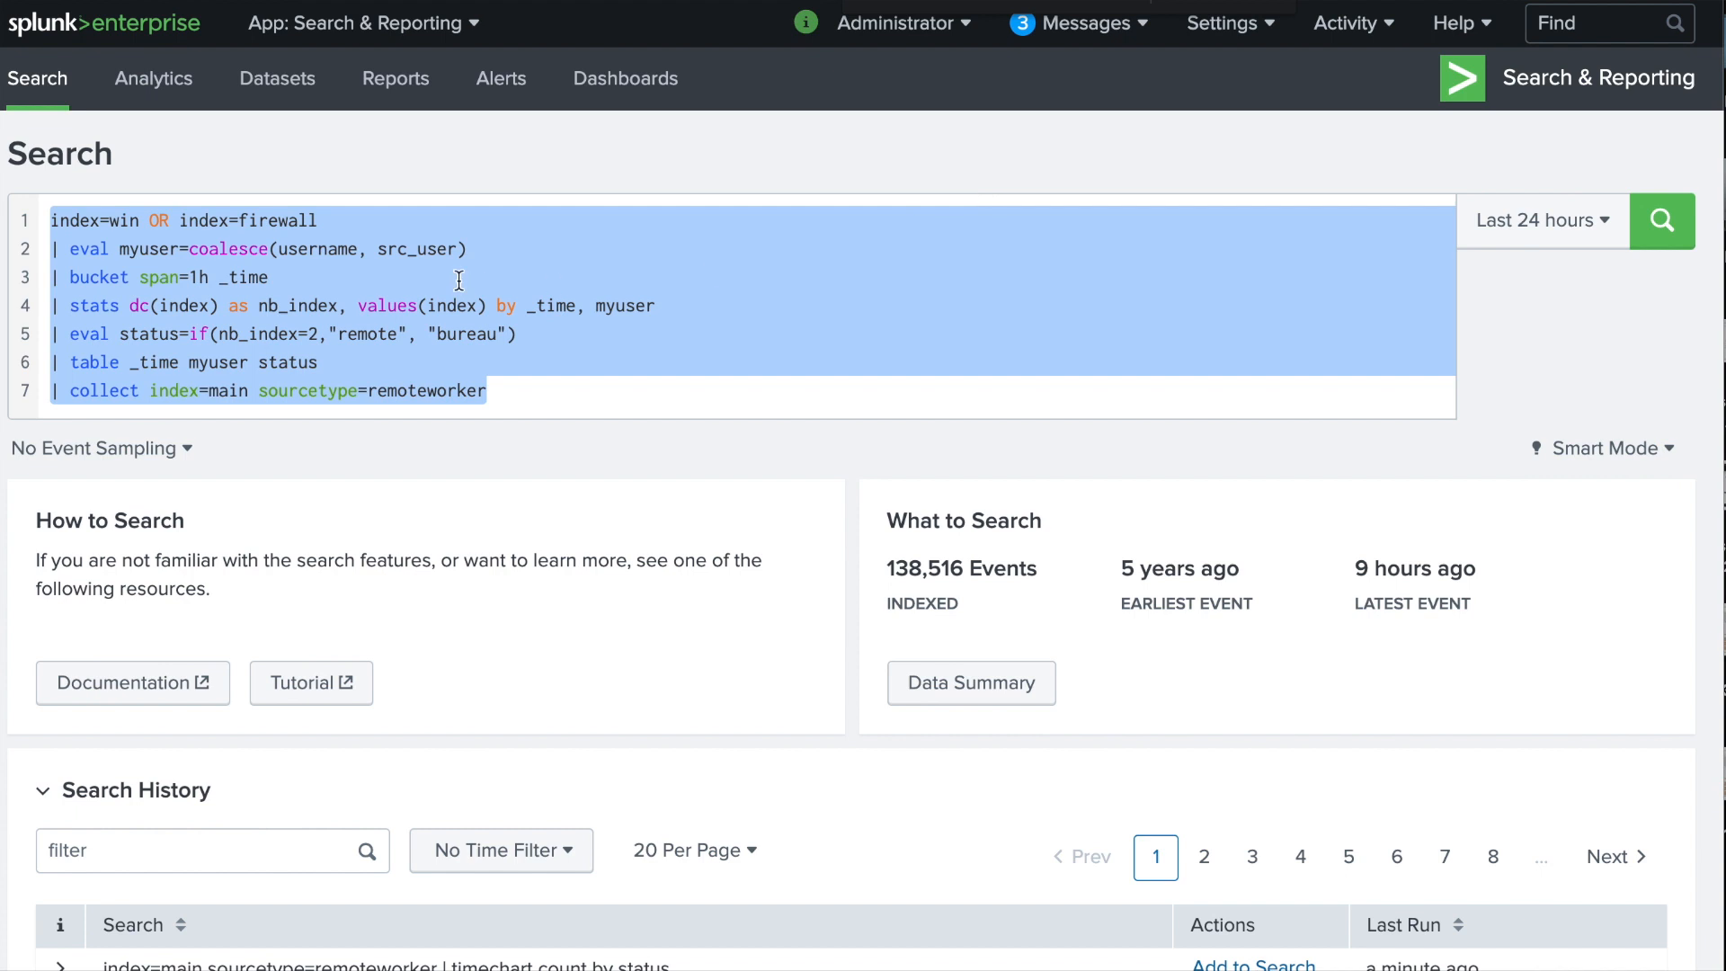
click(504, 404)
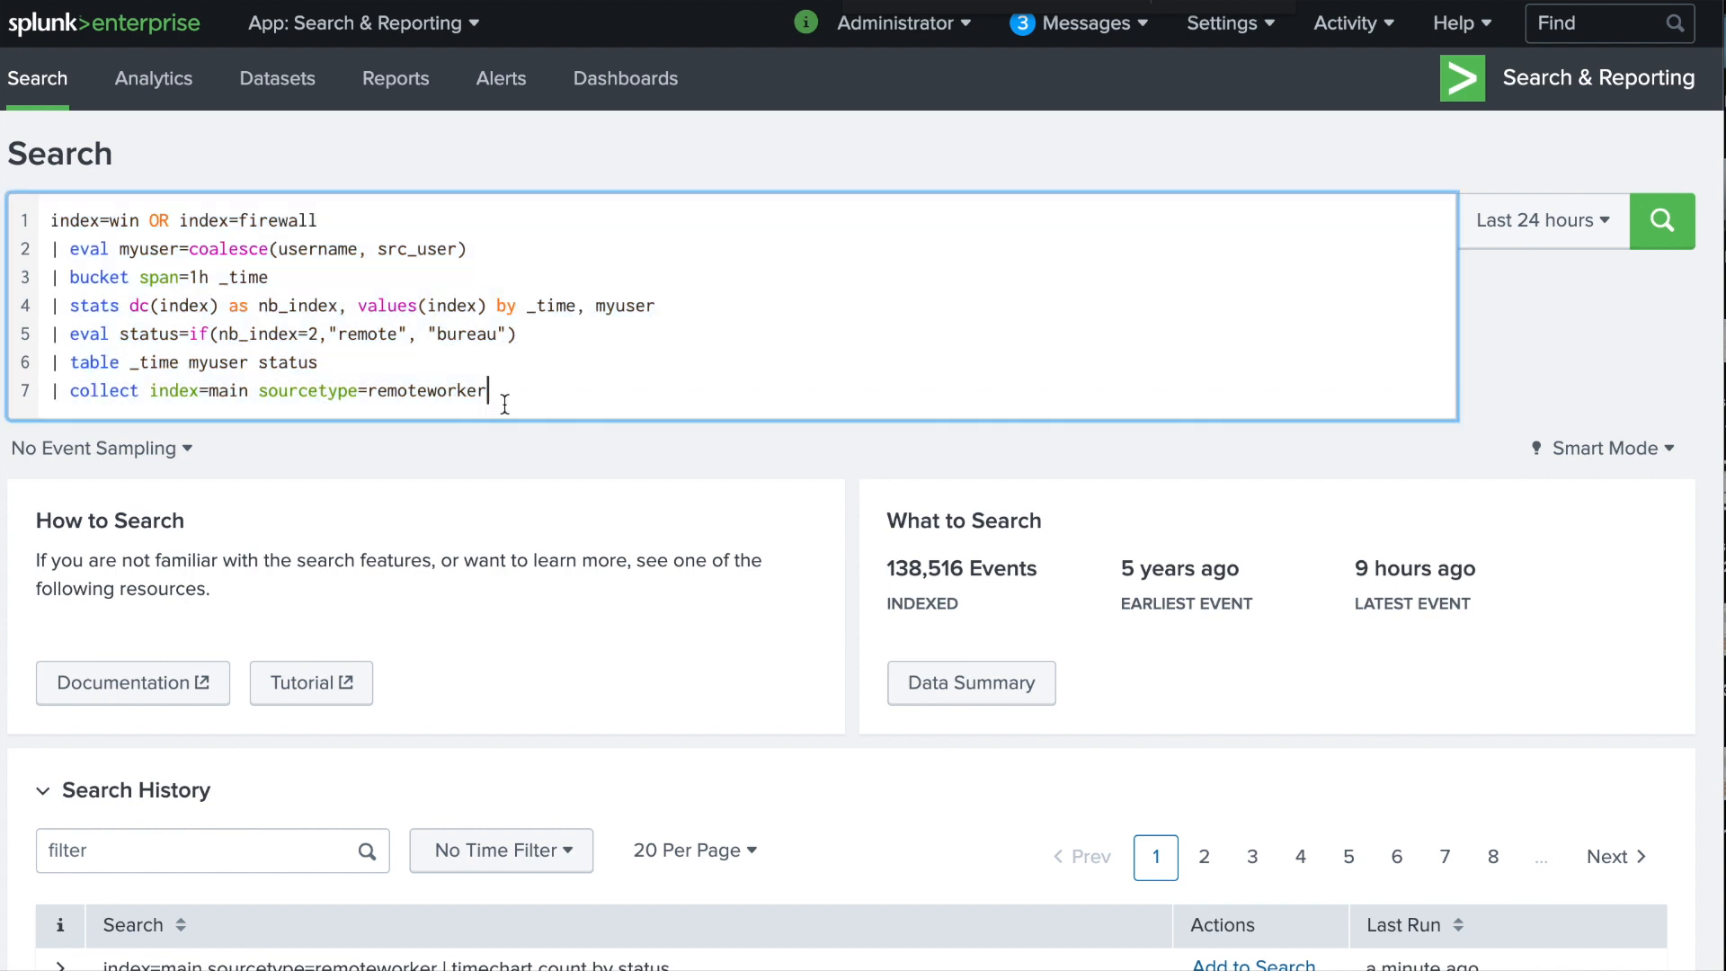
Run the Windows and firewall collect query and save it as a report titled remotework_collect.
click(1663, 232)
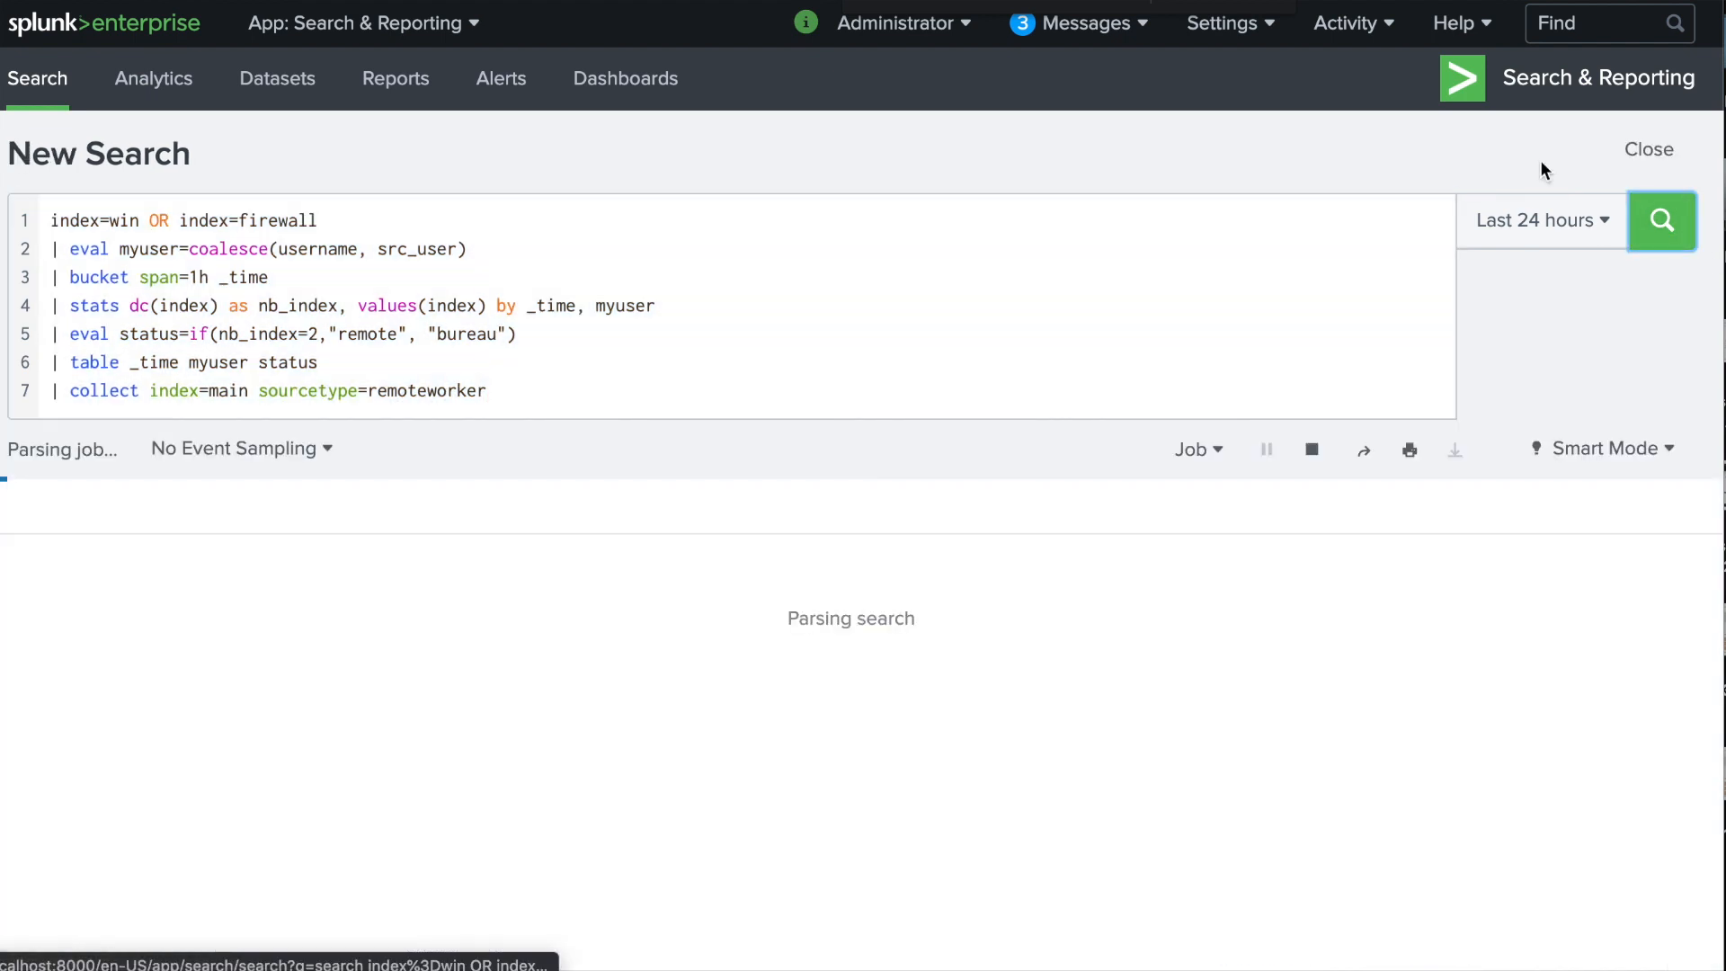
click(1558, 154)
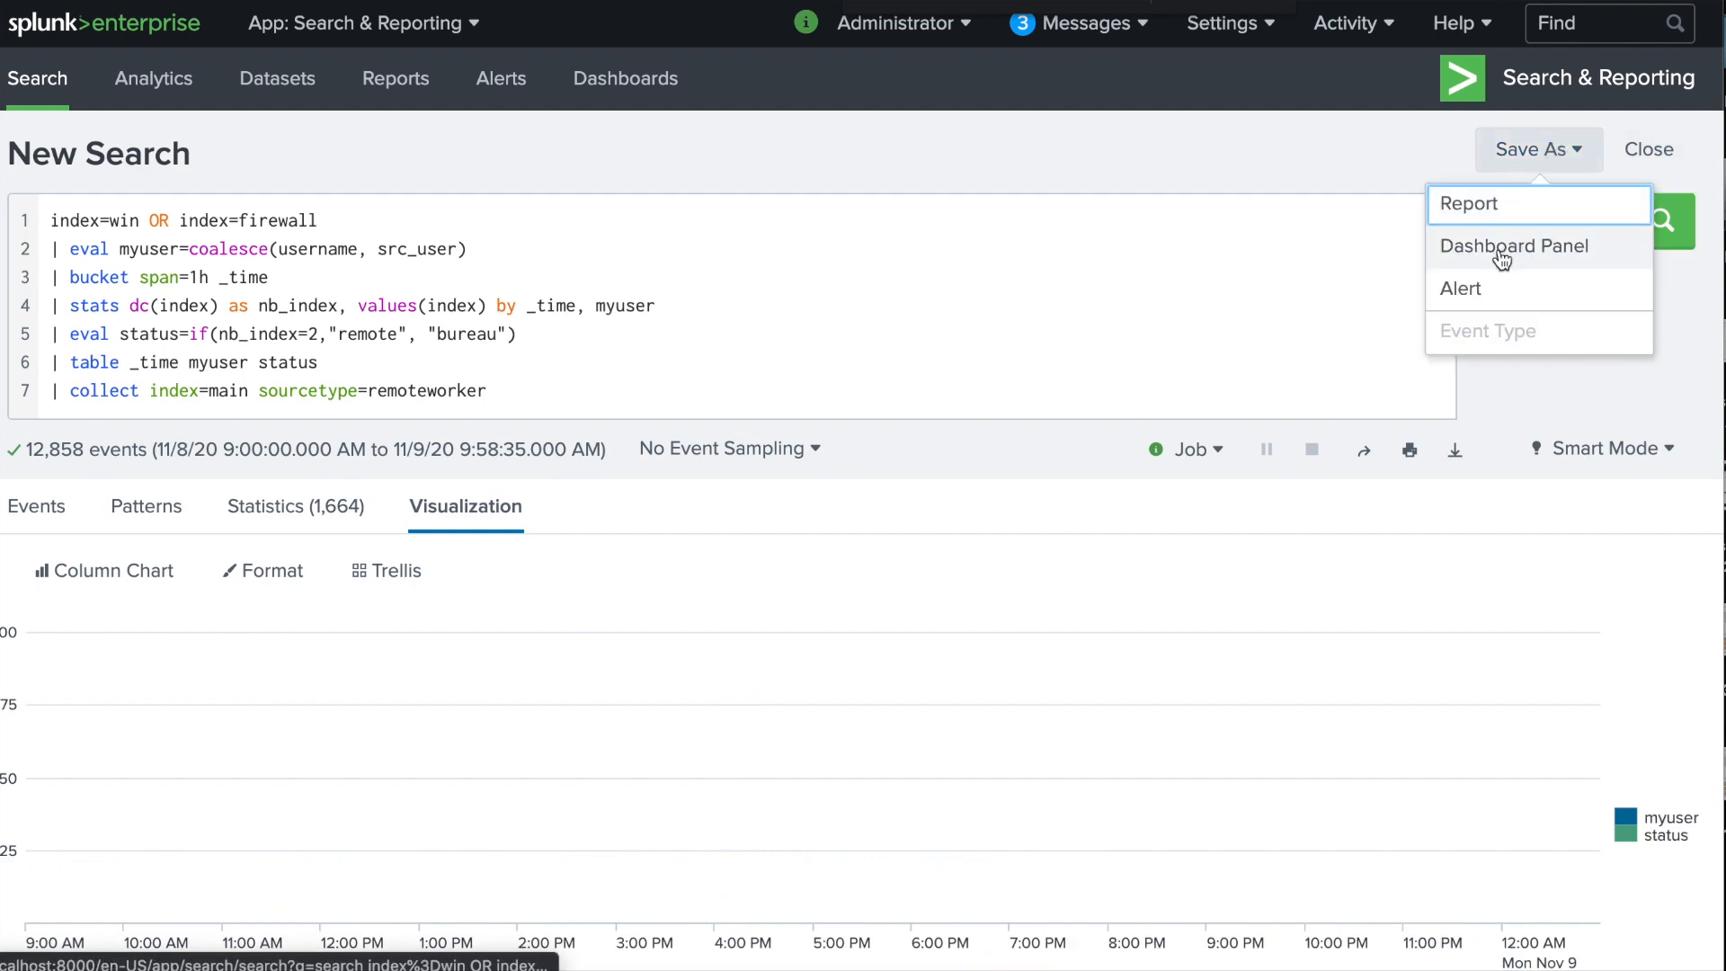
click(1491, 200)
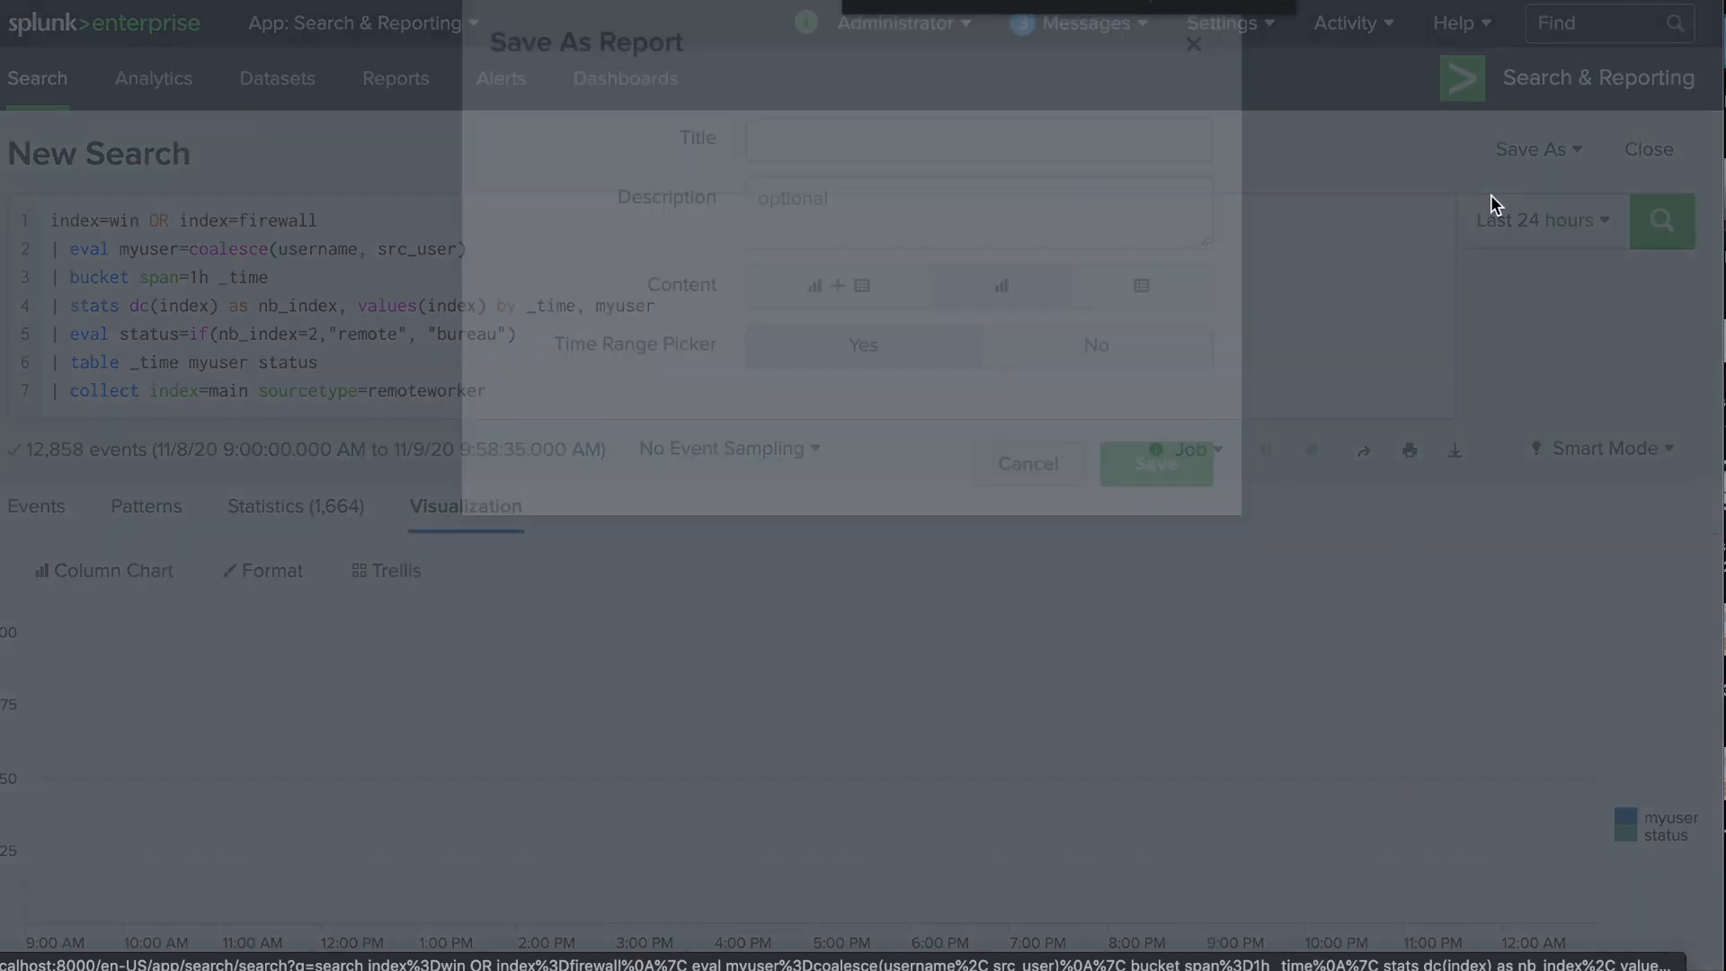
click(1151, 521)
click(771, 262)
text(remotework_collect)
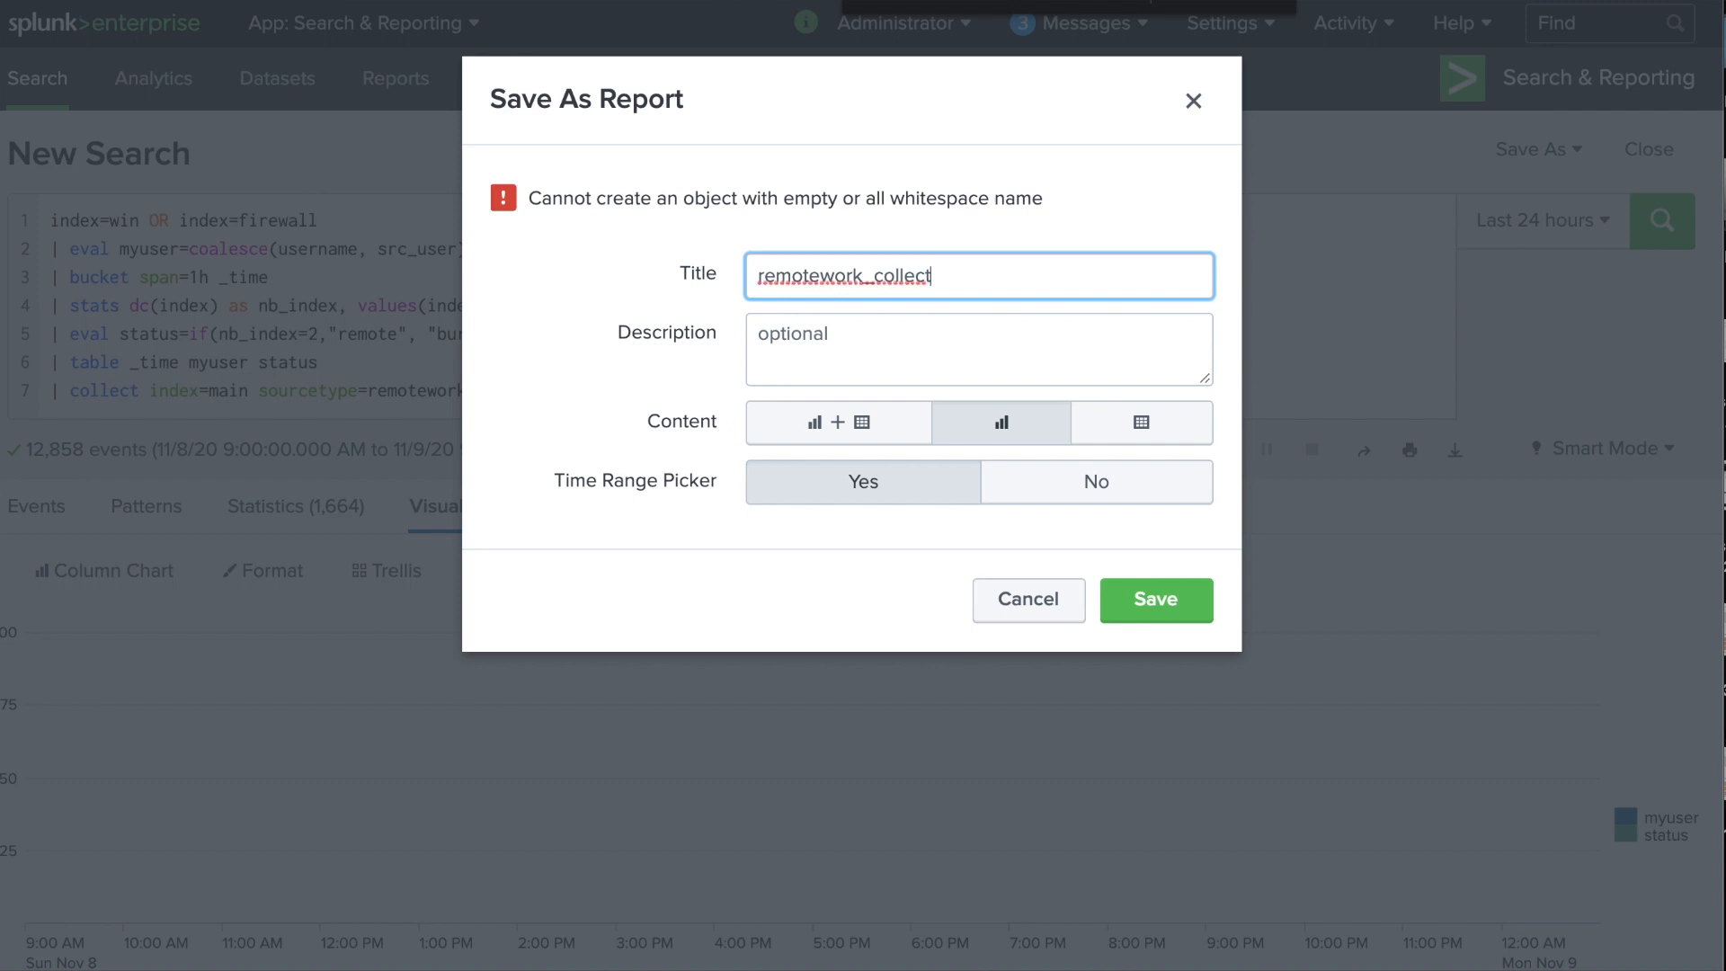
double_click(884, 274)
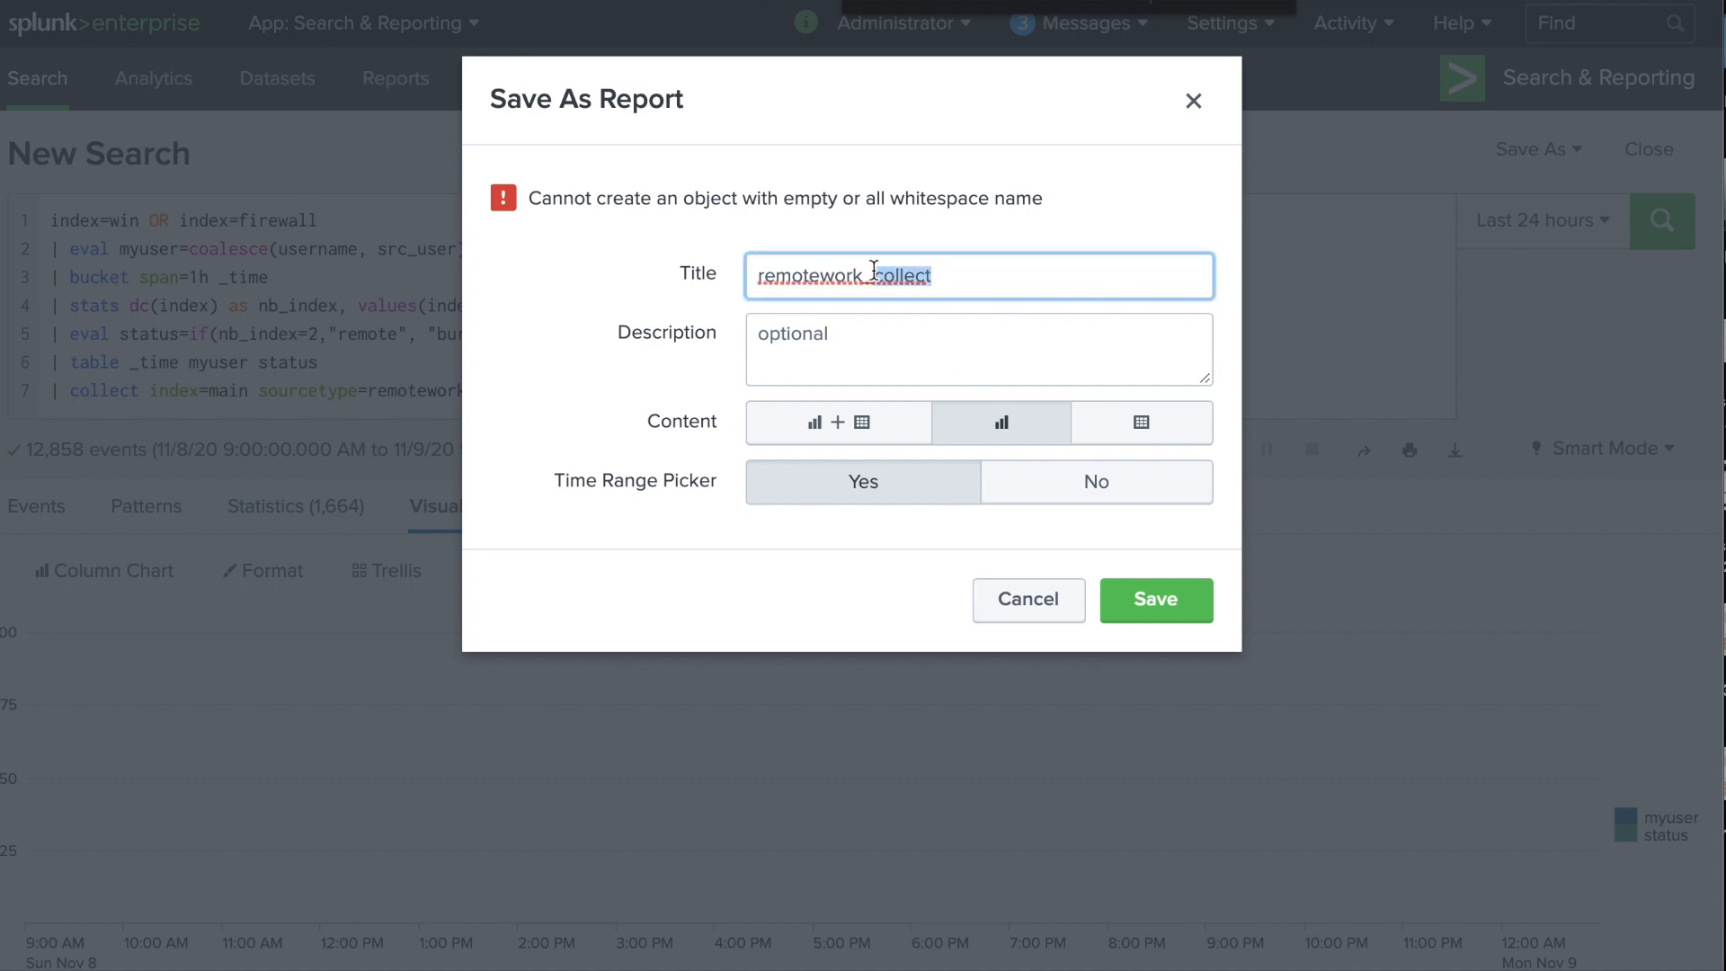
click(1153, 609)
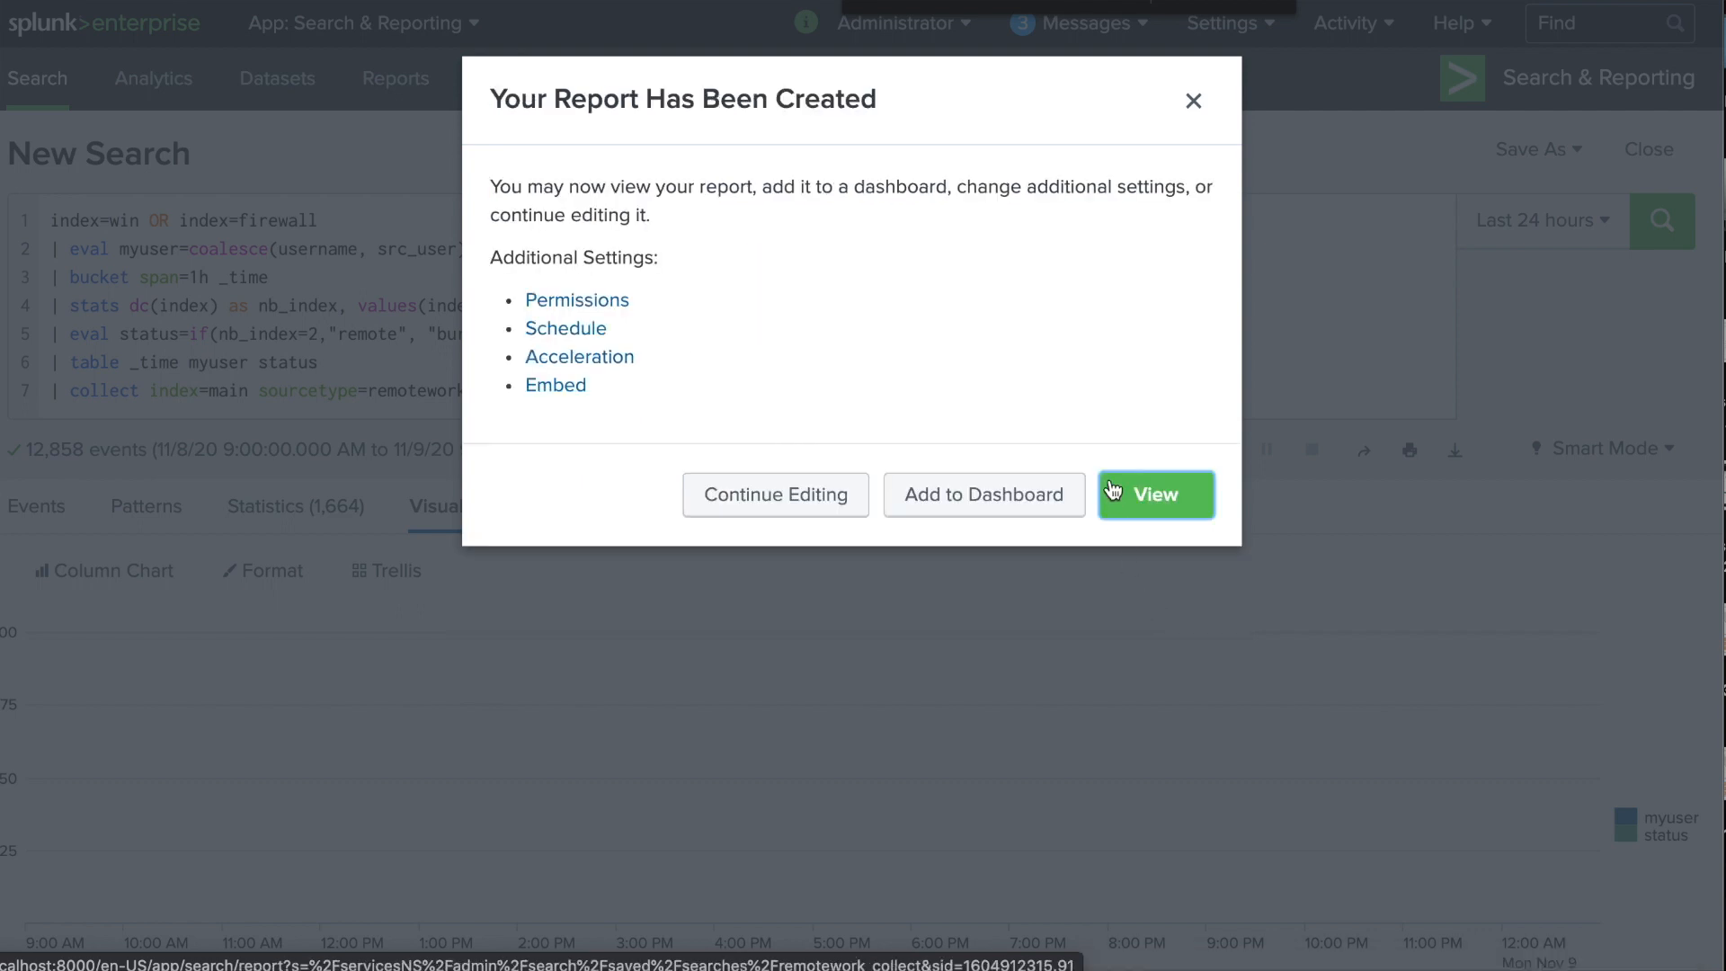
Enable scheduling for the remotework_collect report and set it to run every hour at 0 minutes past the hour.
click(586, 342)
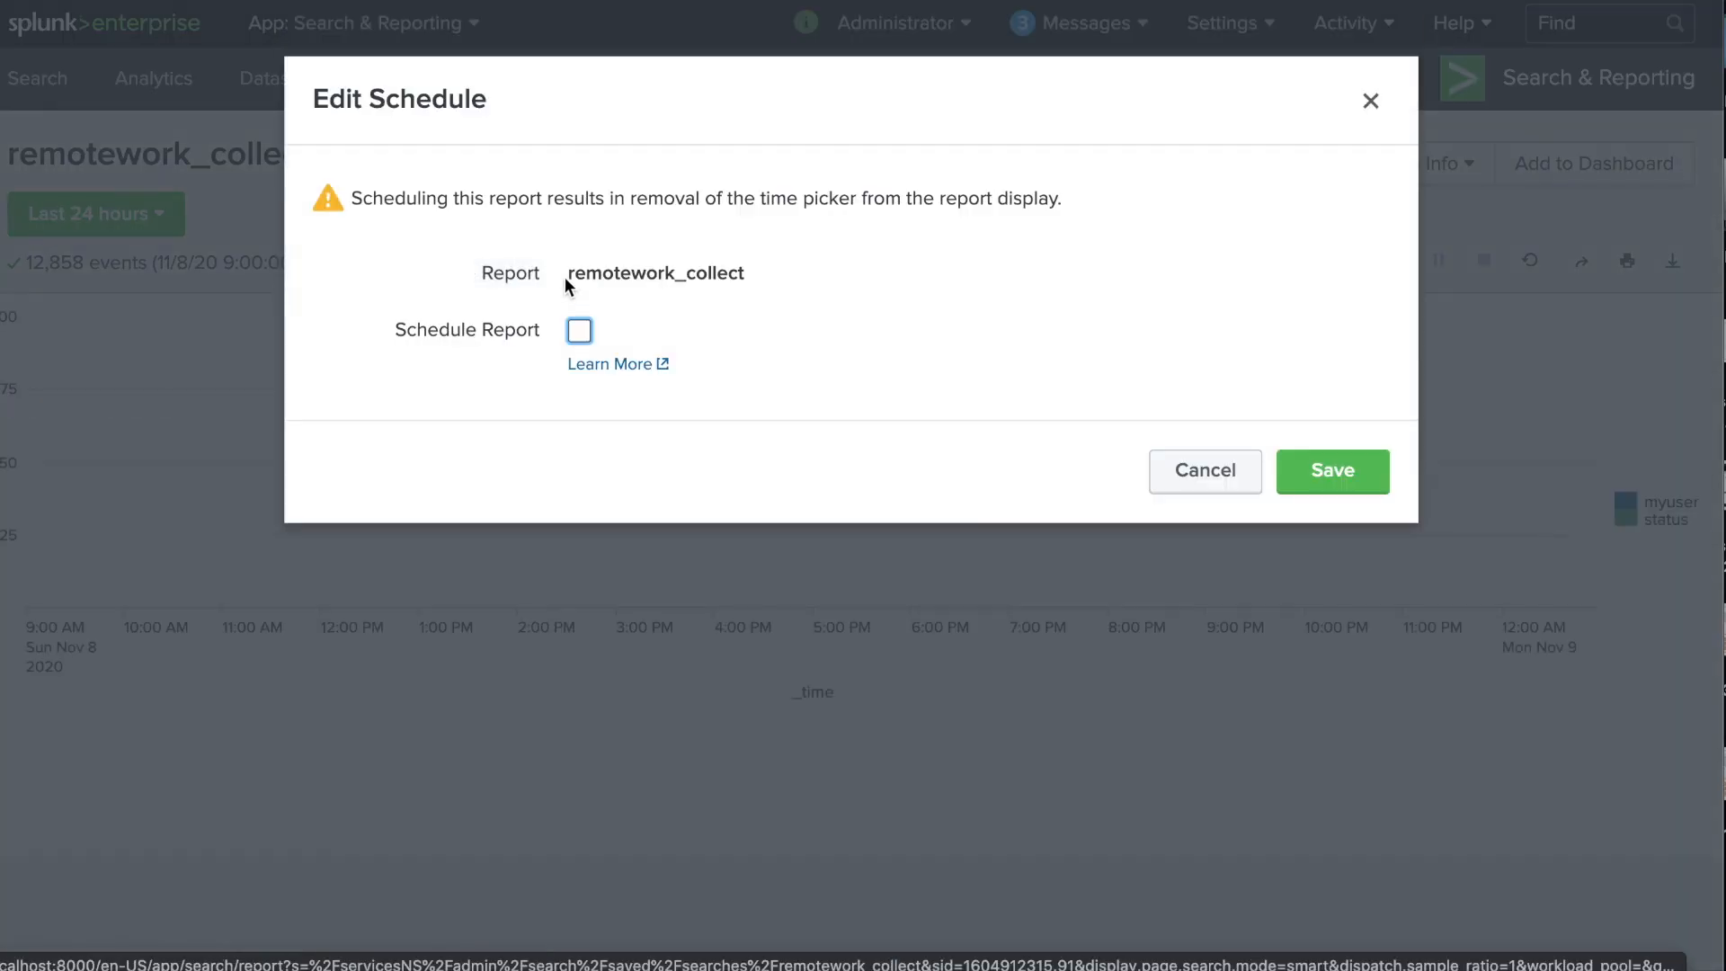
click(580, 333)
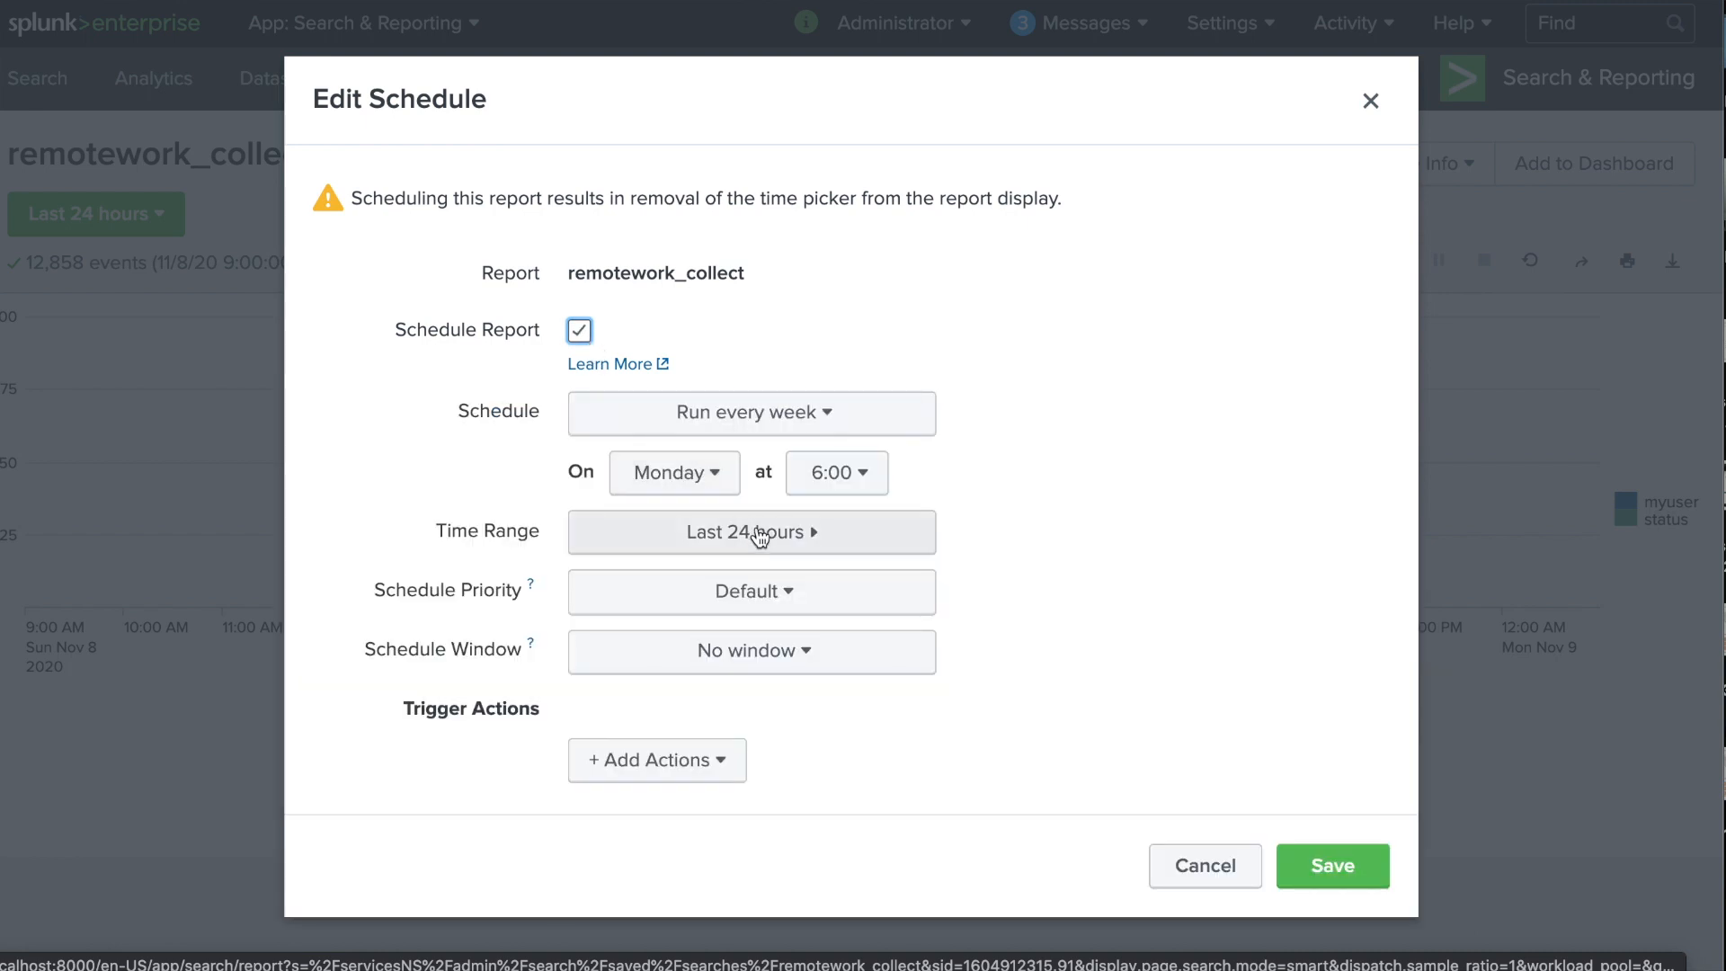
click(752, 415)
click(665, 469)
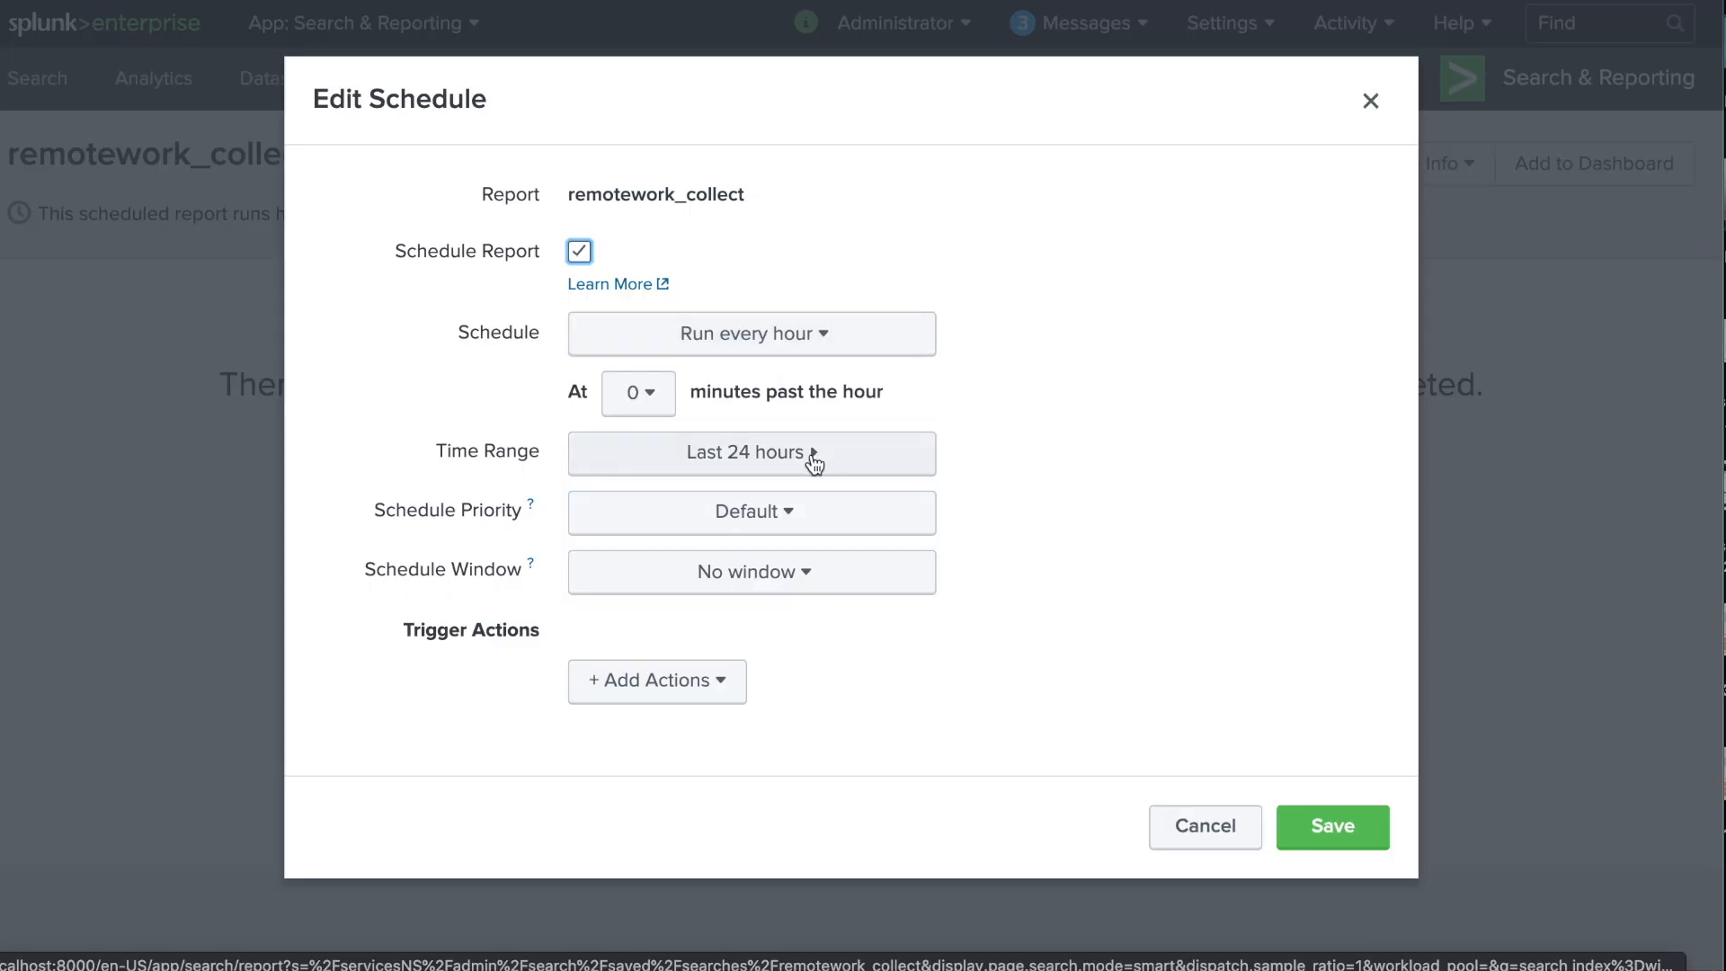
Remove the -24h offset from the schedule's advanced earliest time, apply the custom time range and save the schedule.
click(815, 463)
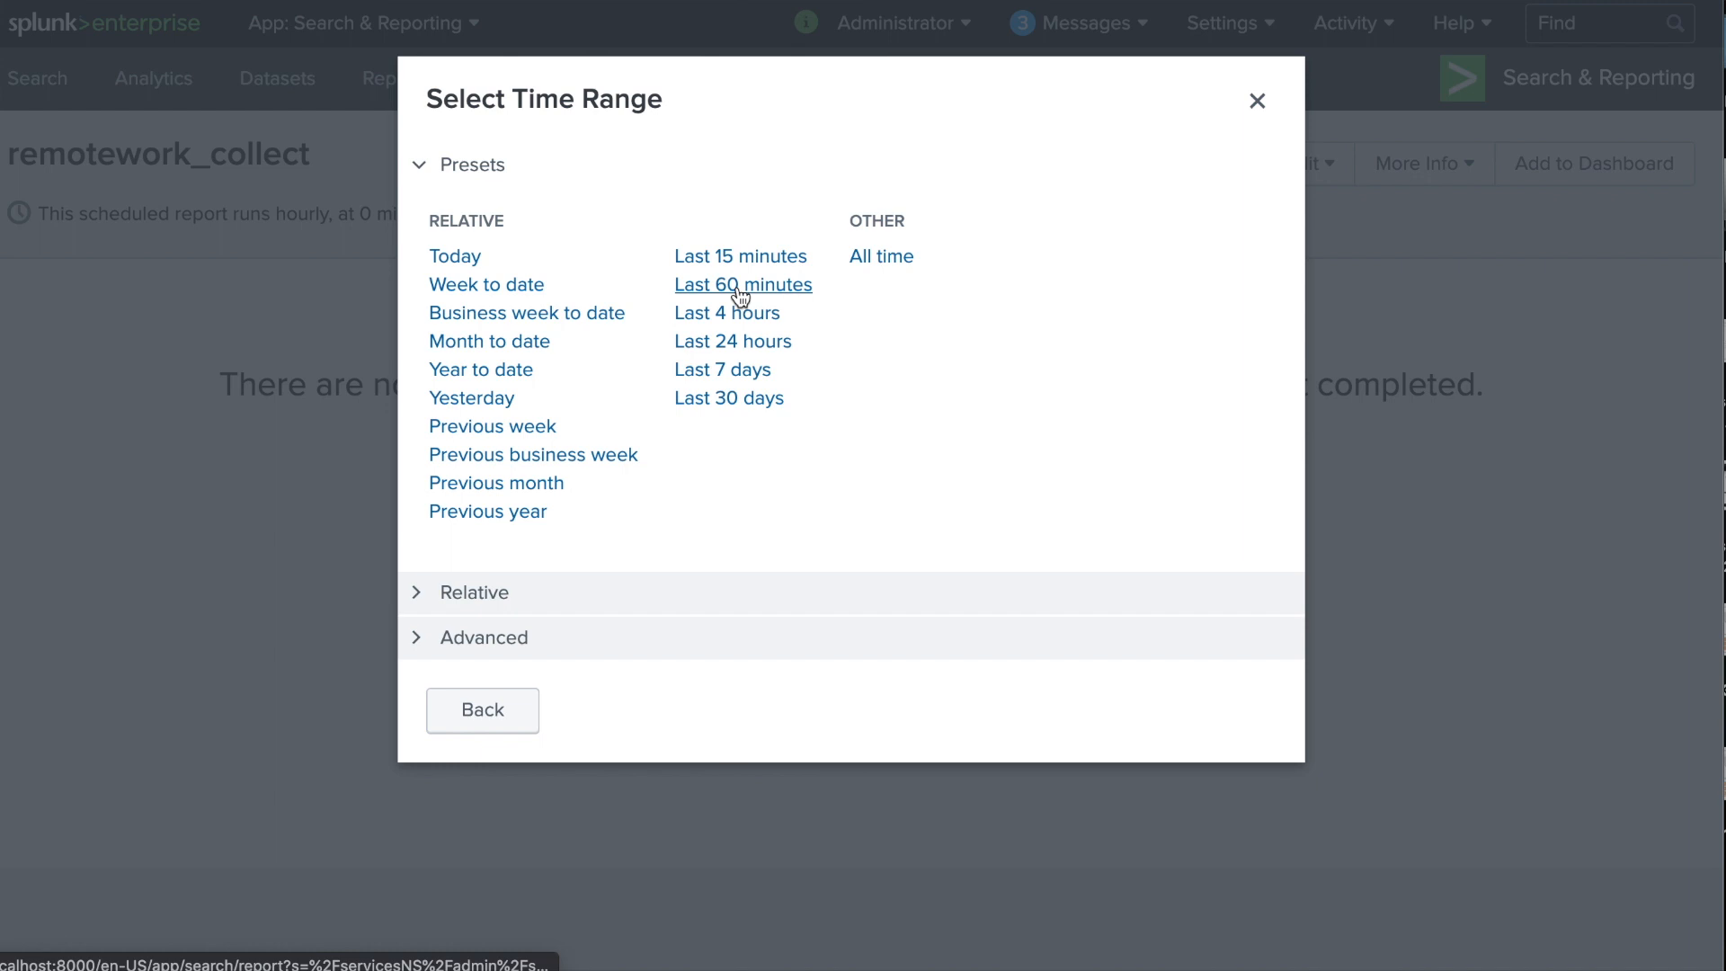
click(500, 641)
click(557, 361)
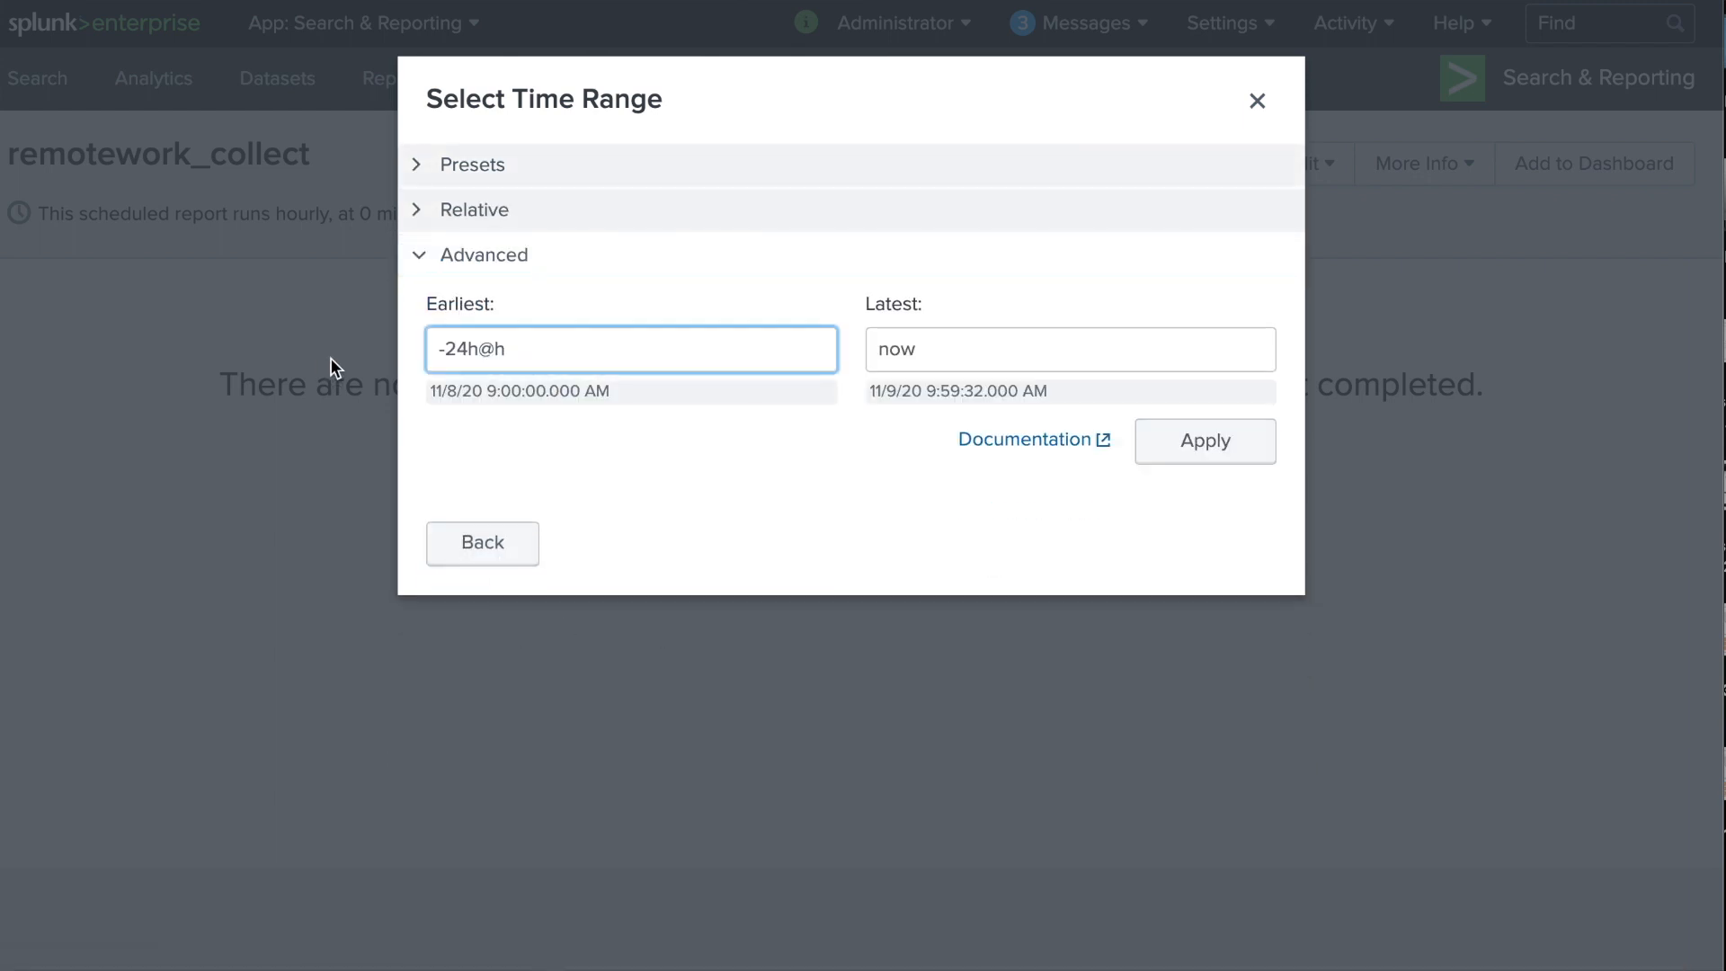
drag(477, 347, 405, 353)
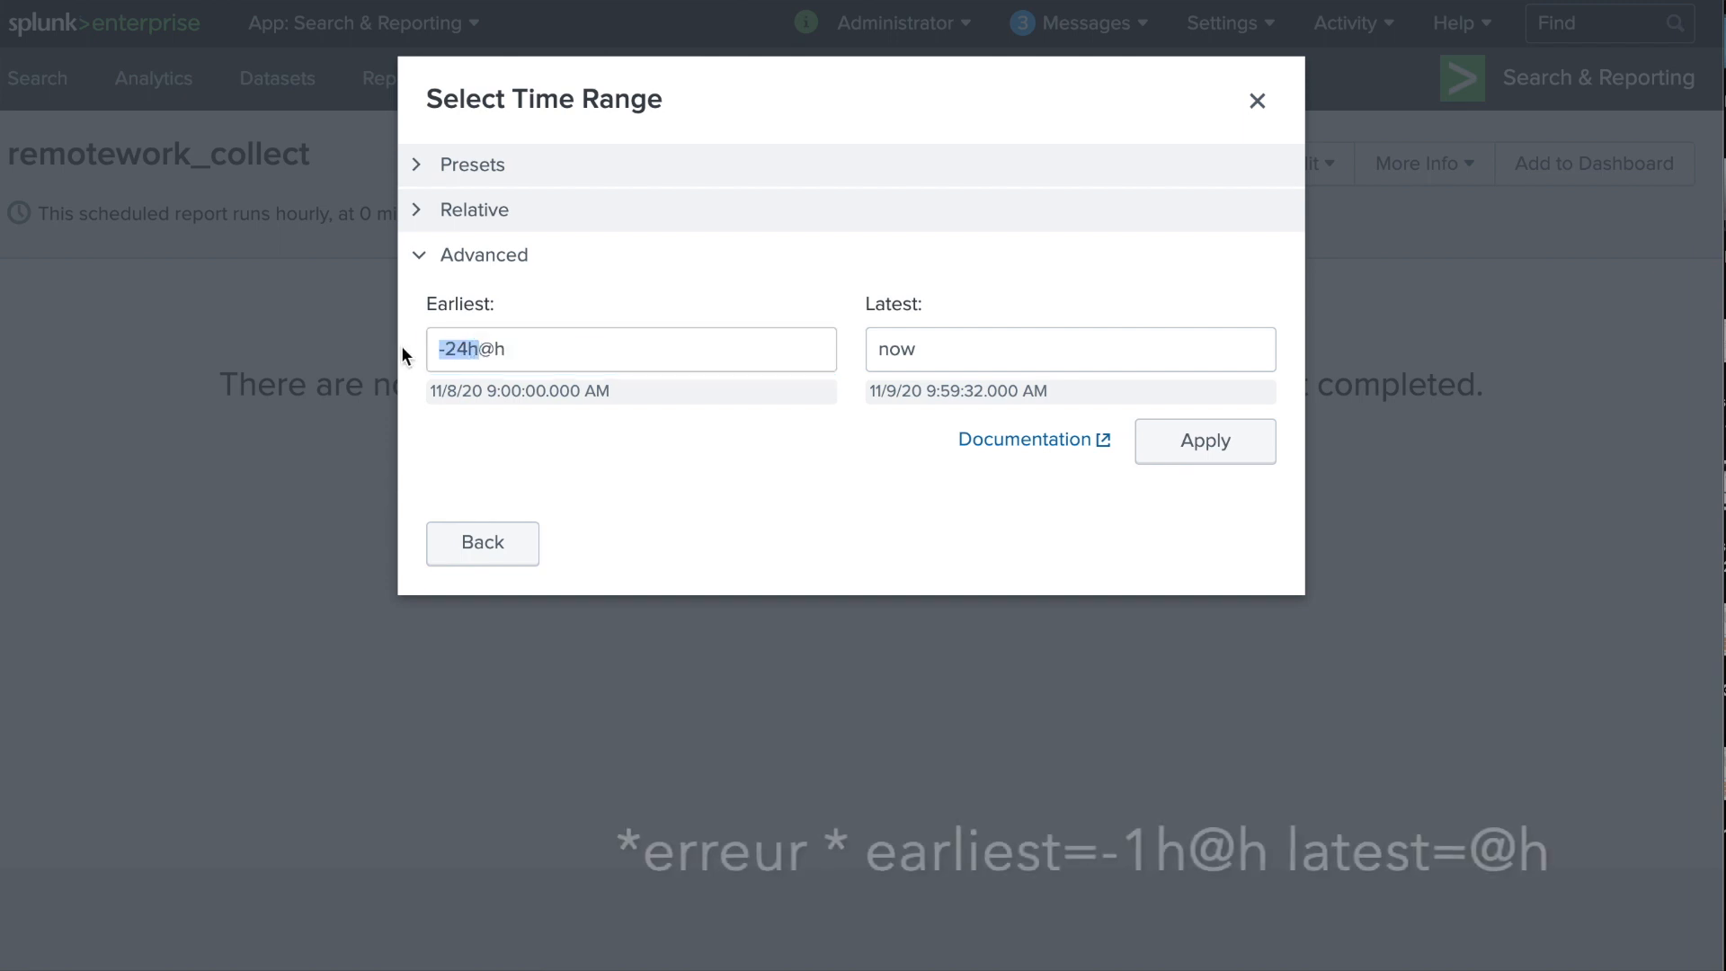
key(BackSpace)
click(1235, 458)
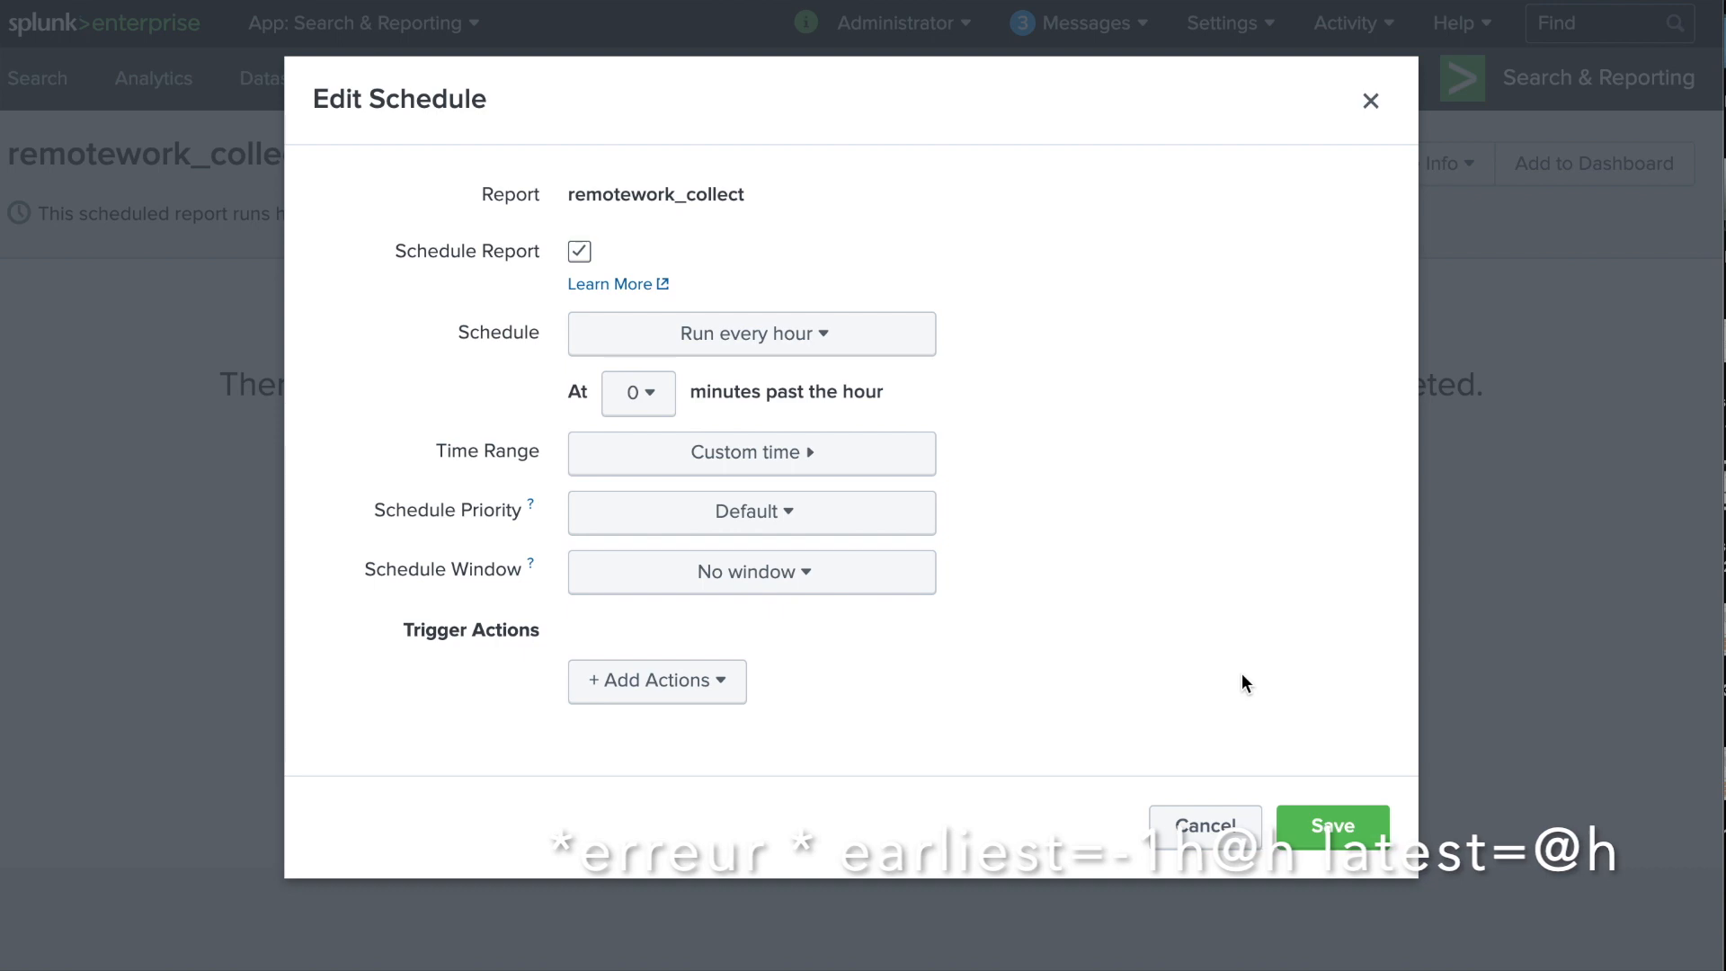
click(1335, 840)
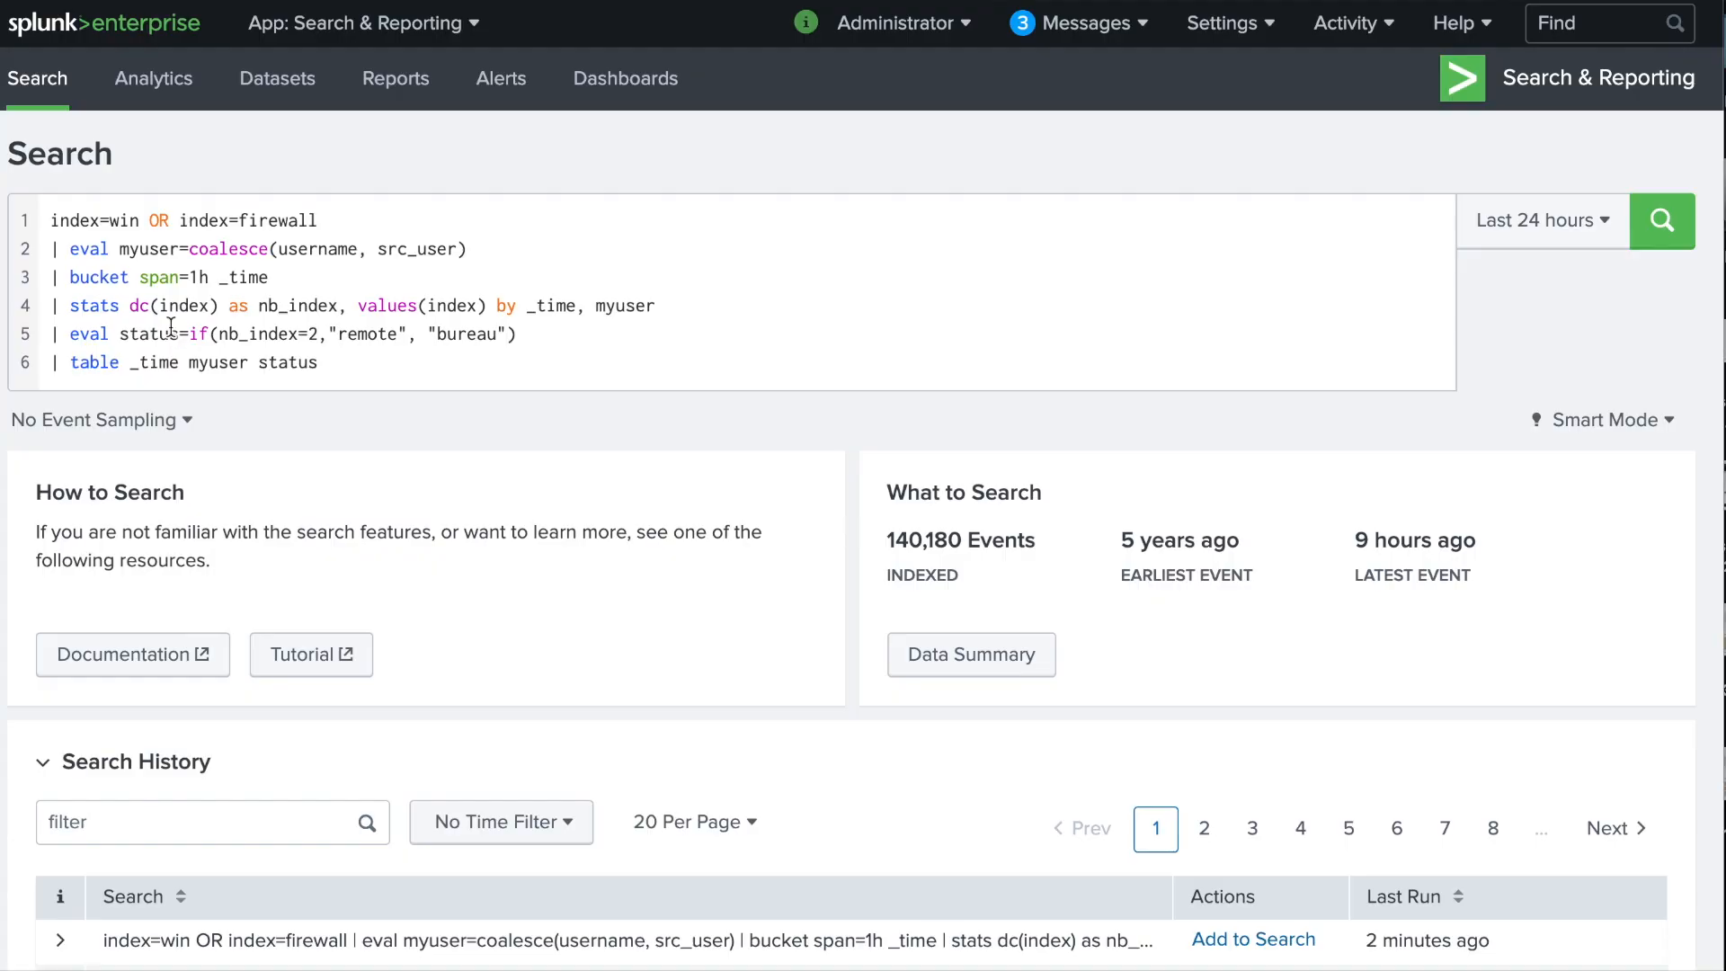
Replace the stats command in the Windows and firewall query with timechart span=1h.
drag(71, 280, 309, 279)
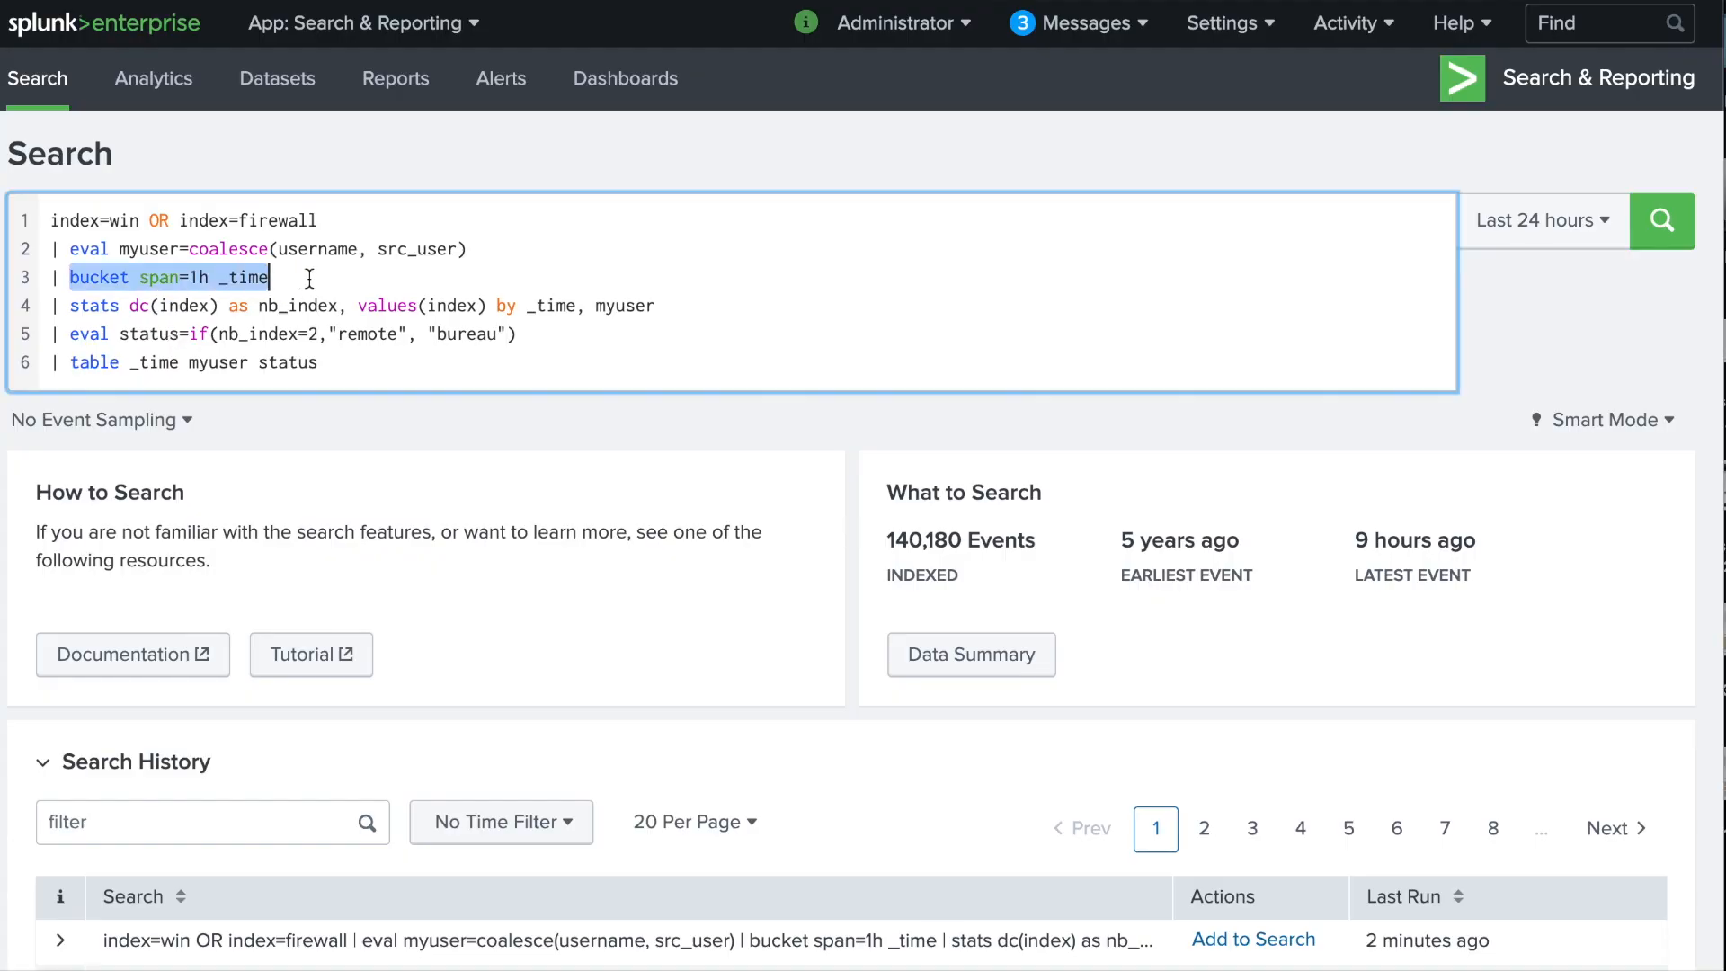
drag(74, 310, 457, 327)
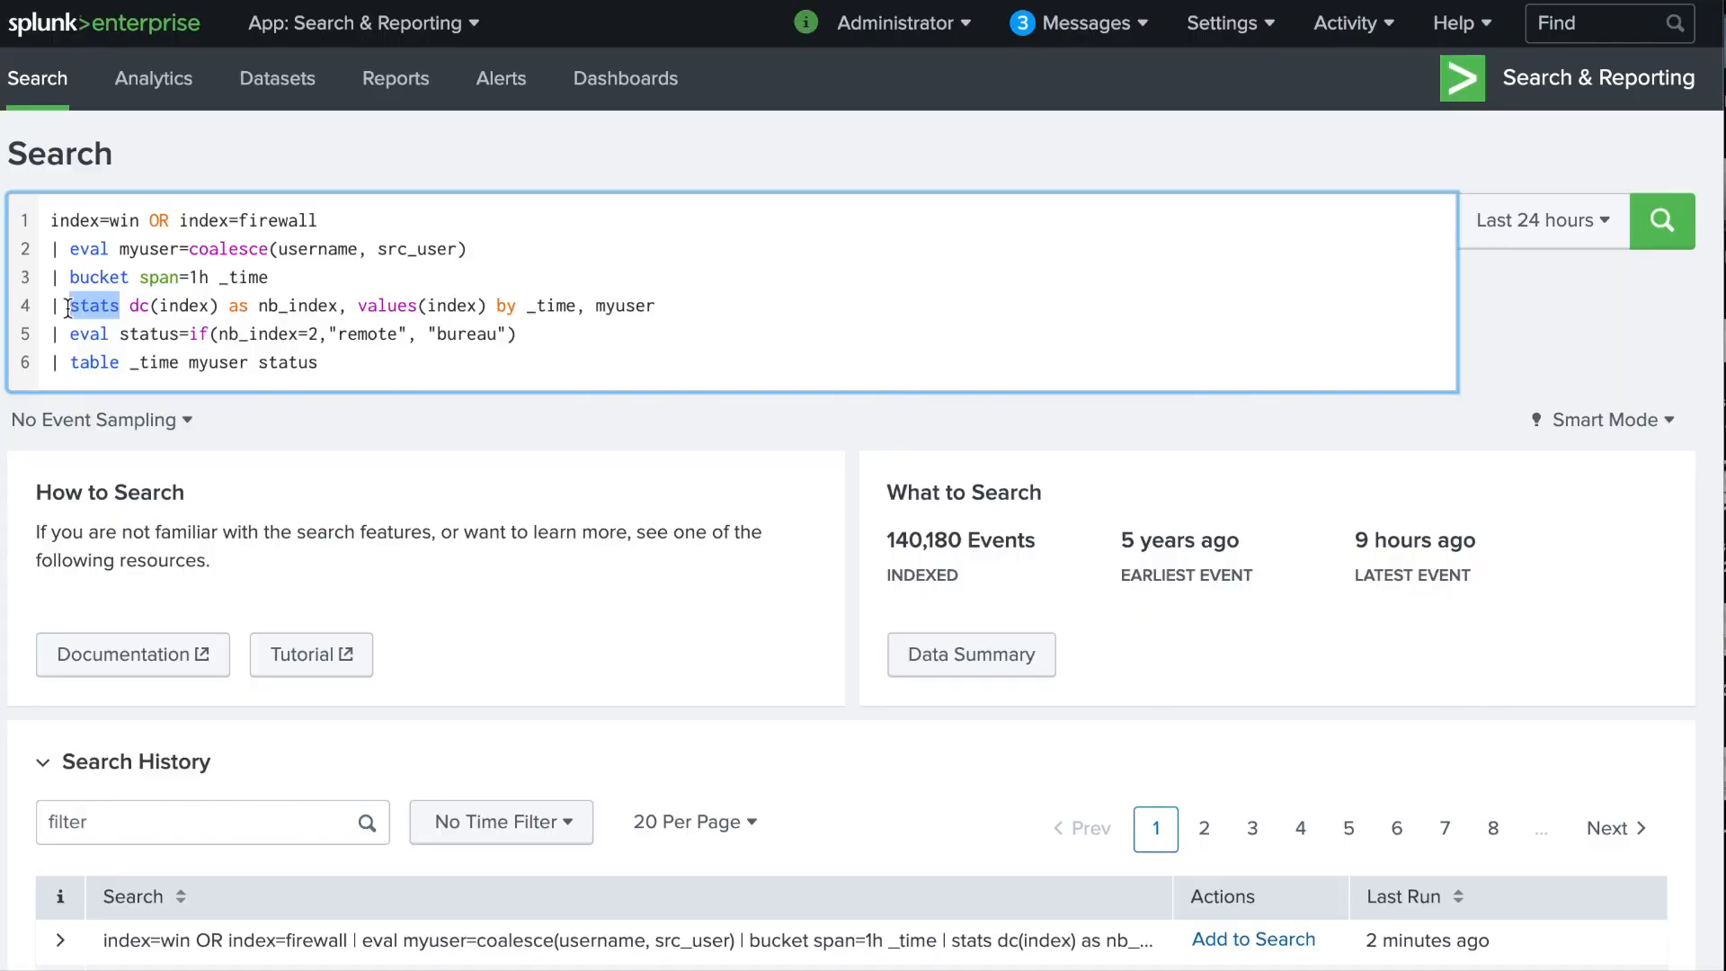
text(tinme dc(index) as nb_index, values(index) by _time, myuser)
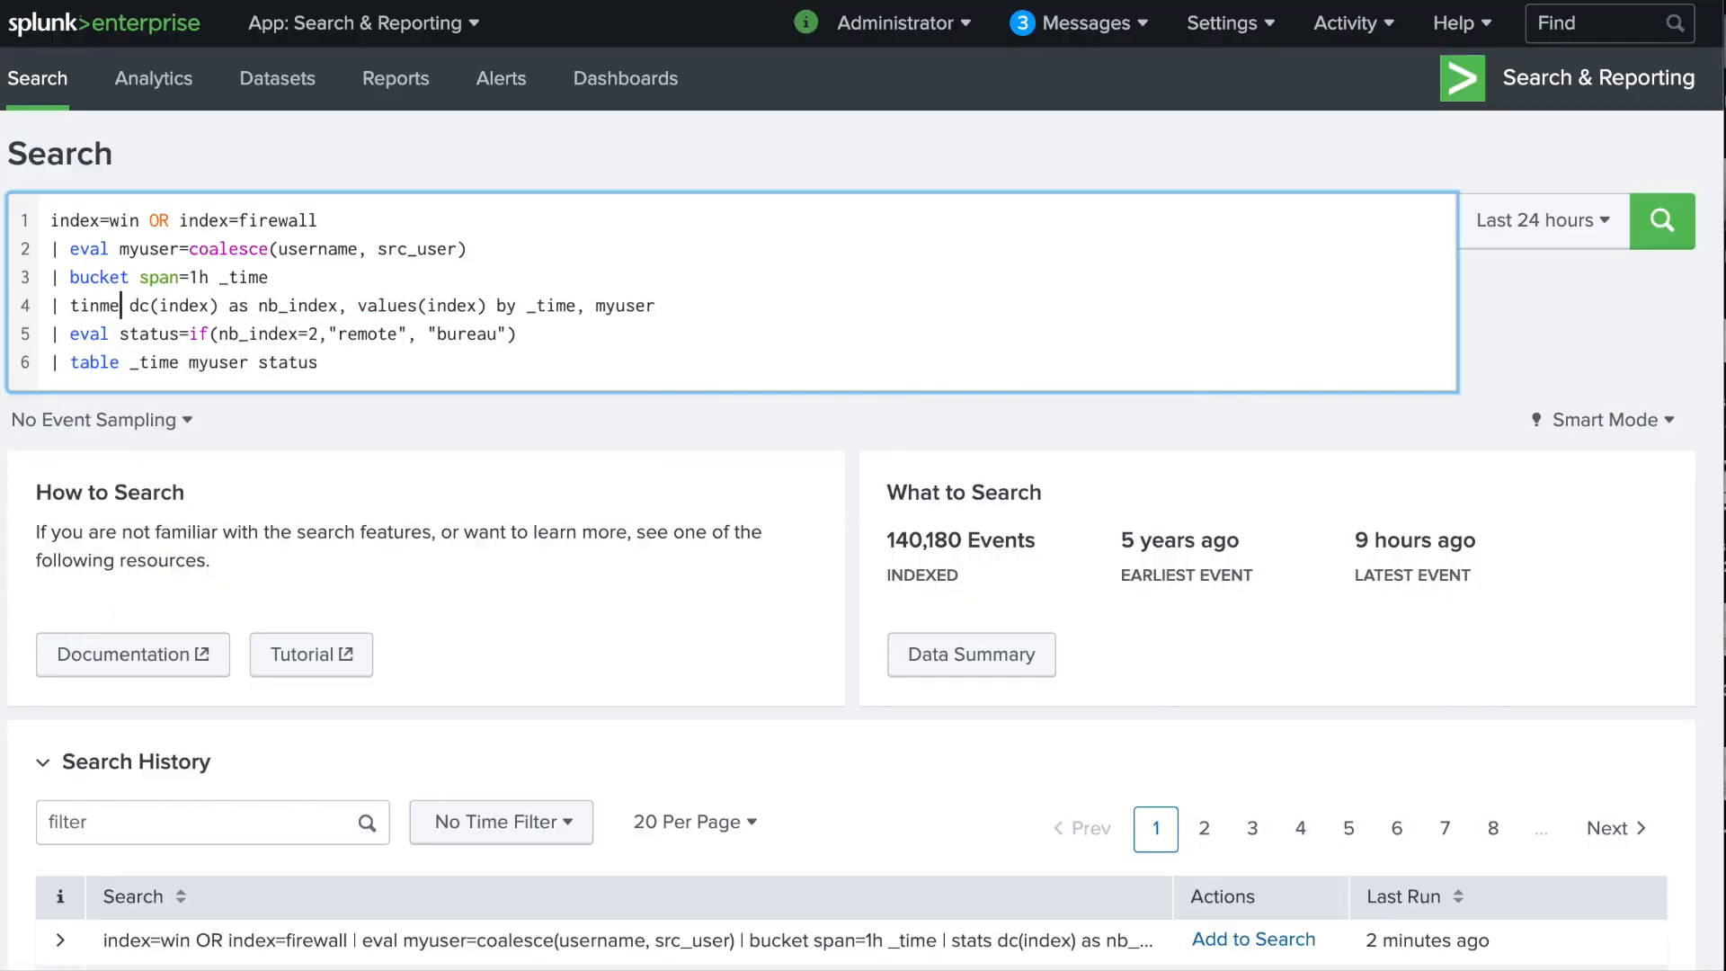
key(BackSpace)
key(BackSpace)
key(BackSpace)
text(mechar)
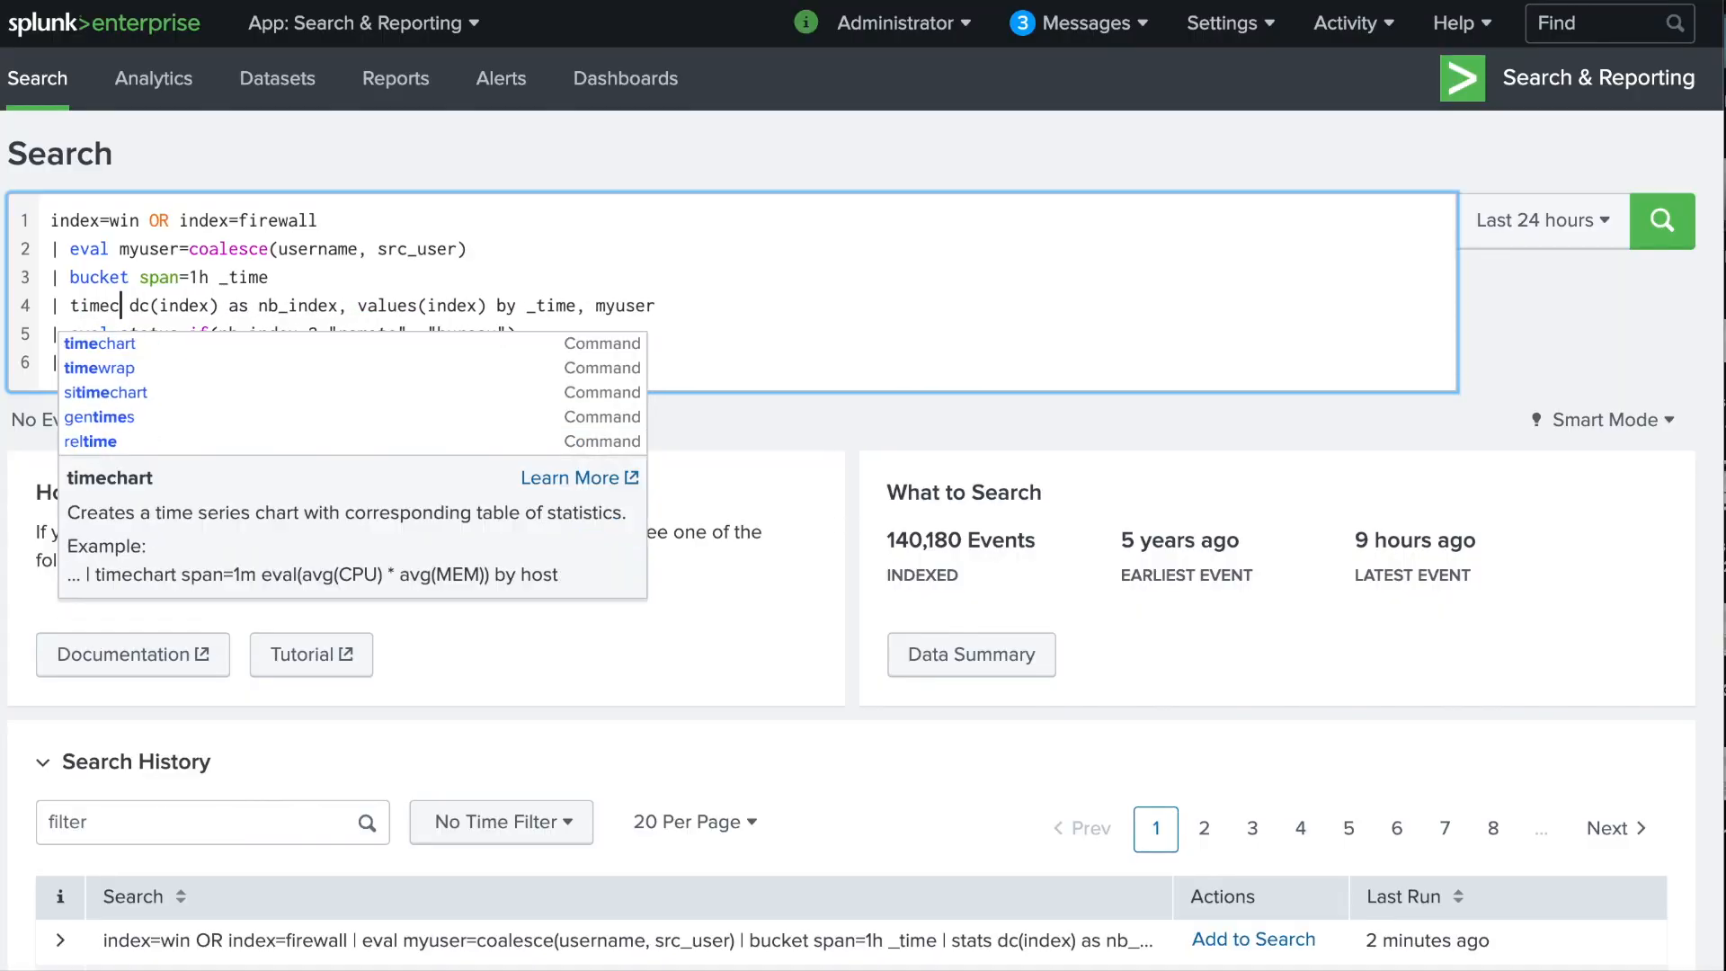
text(t span=)
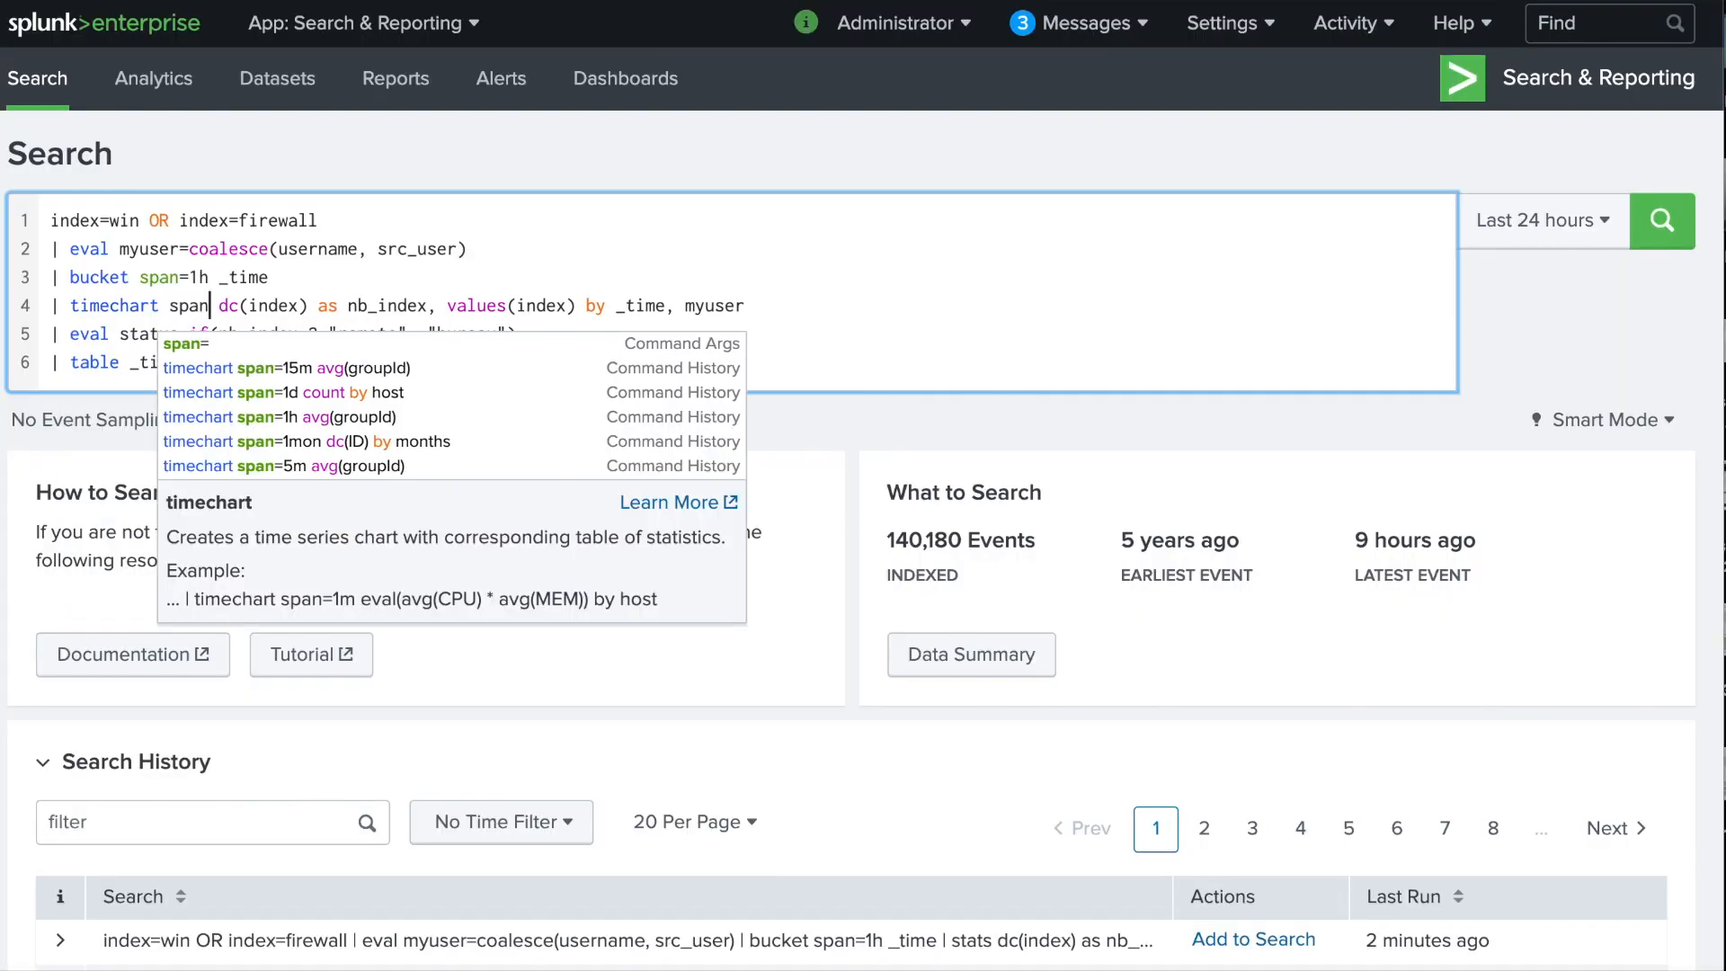
text(1h)
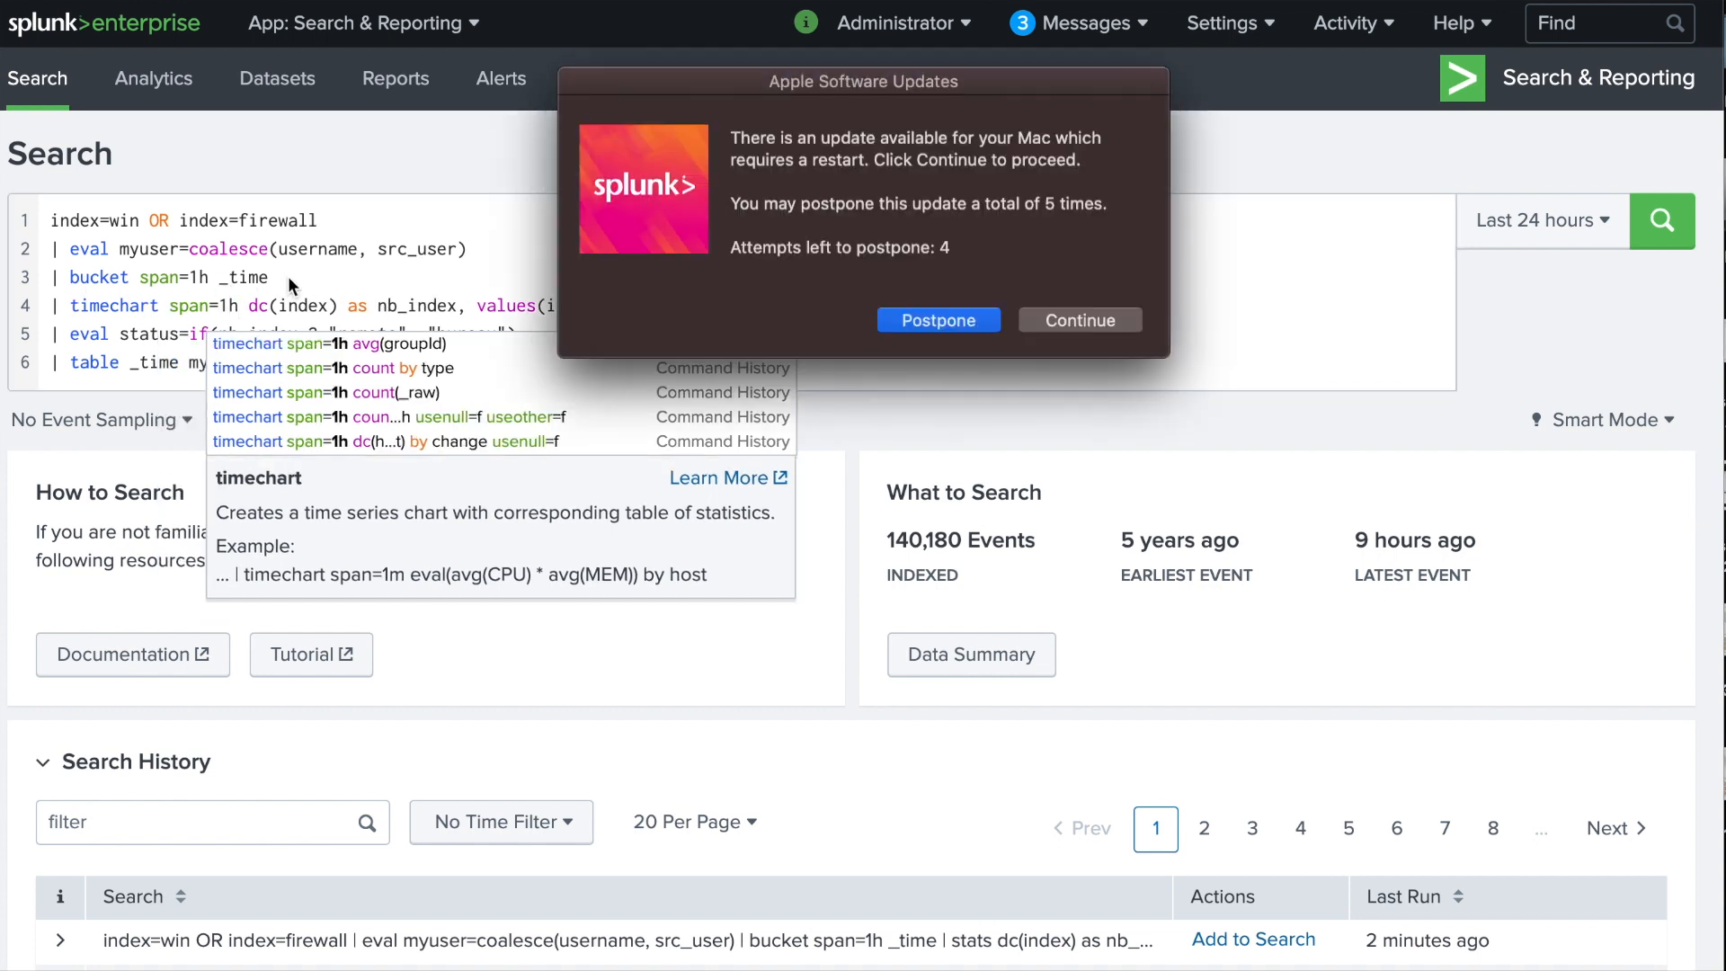
Postpone the Apple software update and delete the bucket span=1h _time line from the query.
click(975, 324)
drag(270, 277, 51, 277)
key(BackSpace)
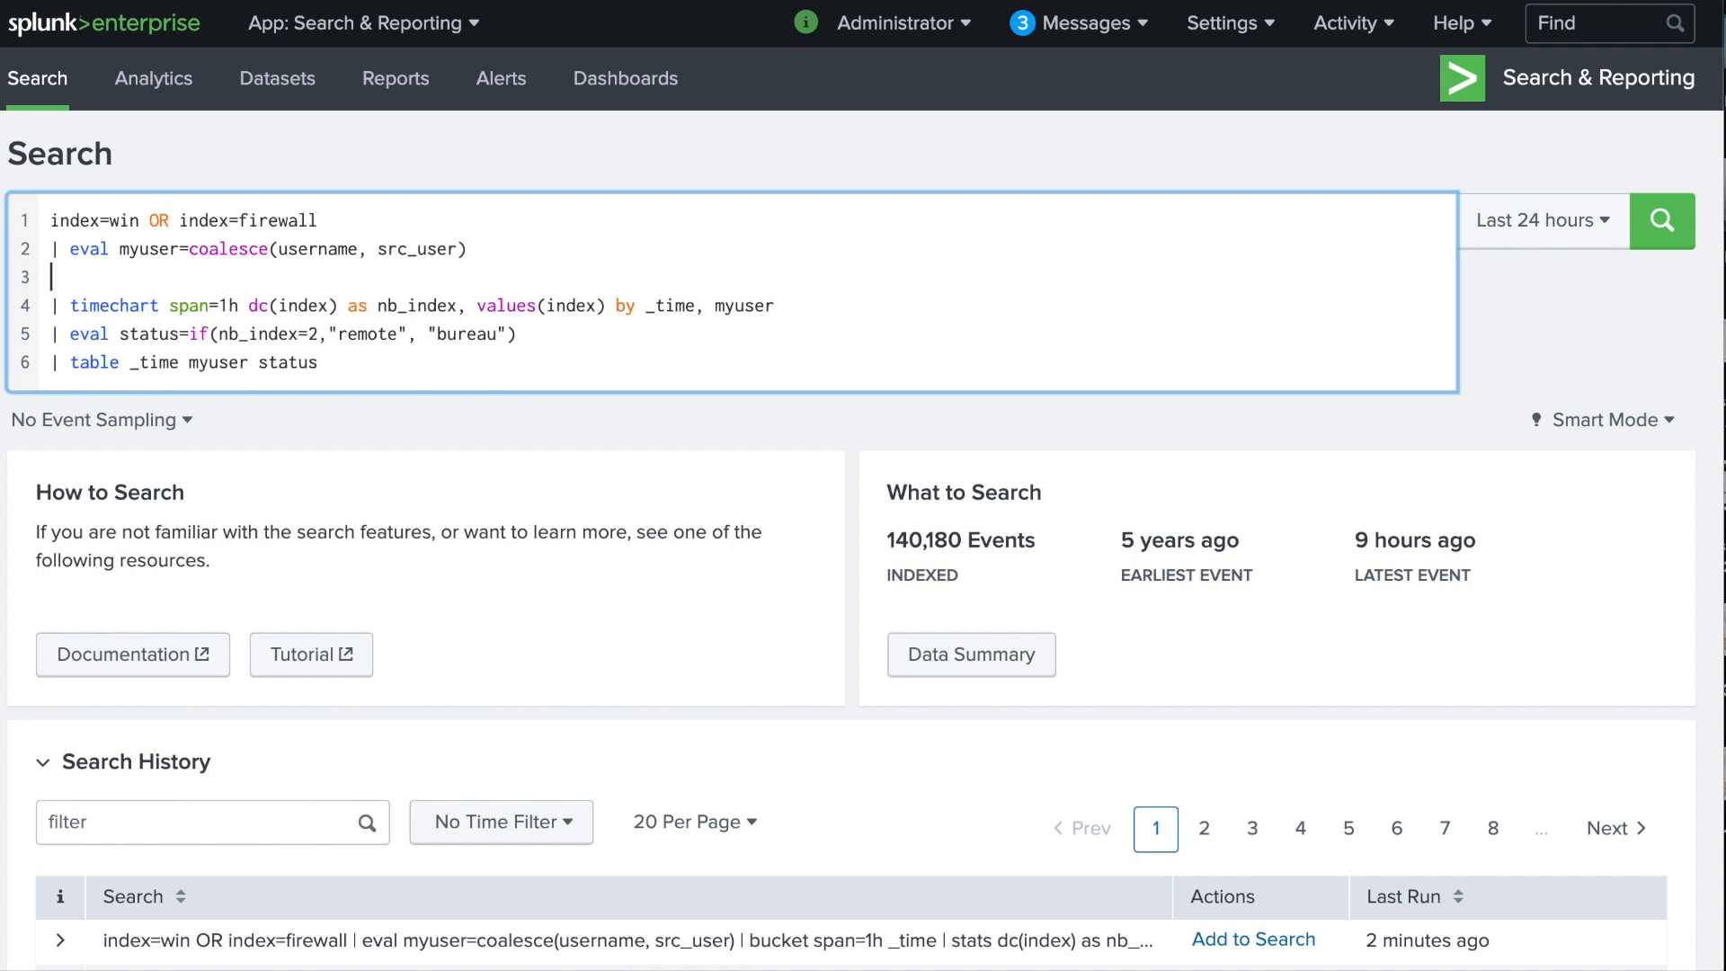
key(BackSpace)
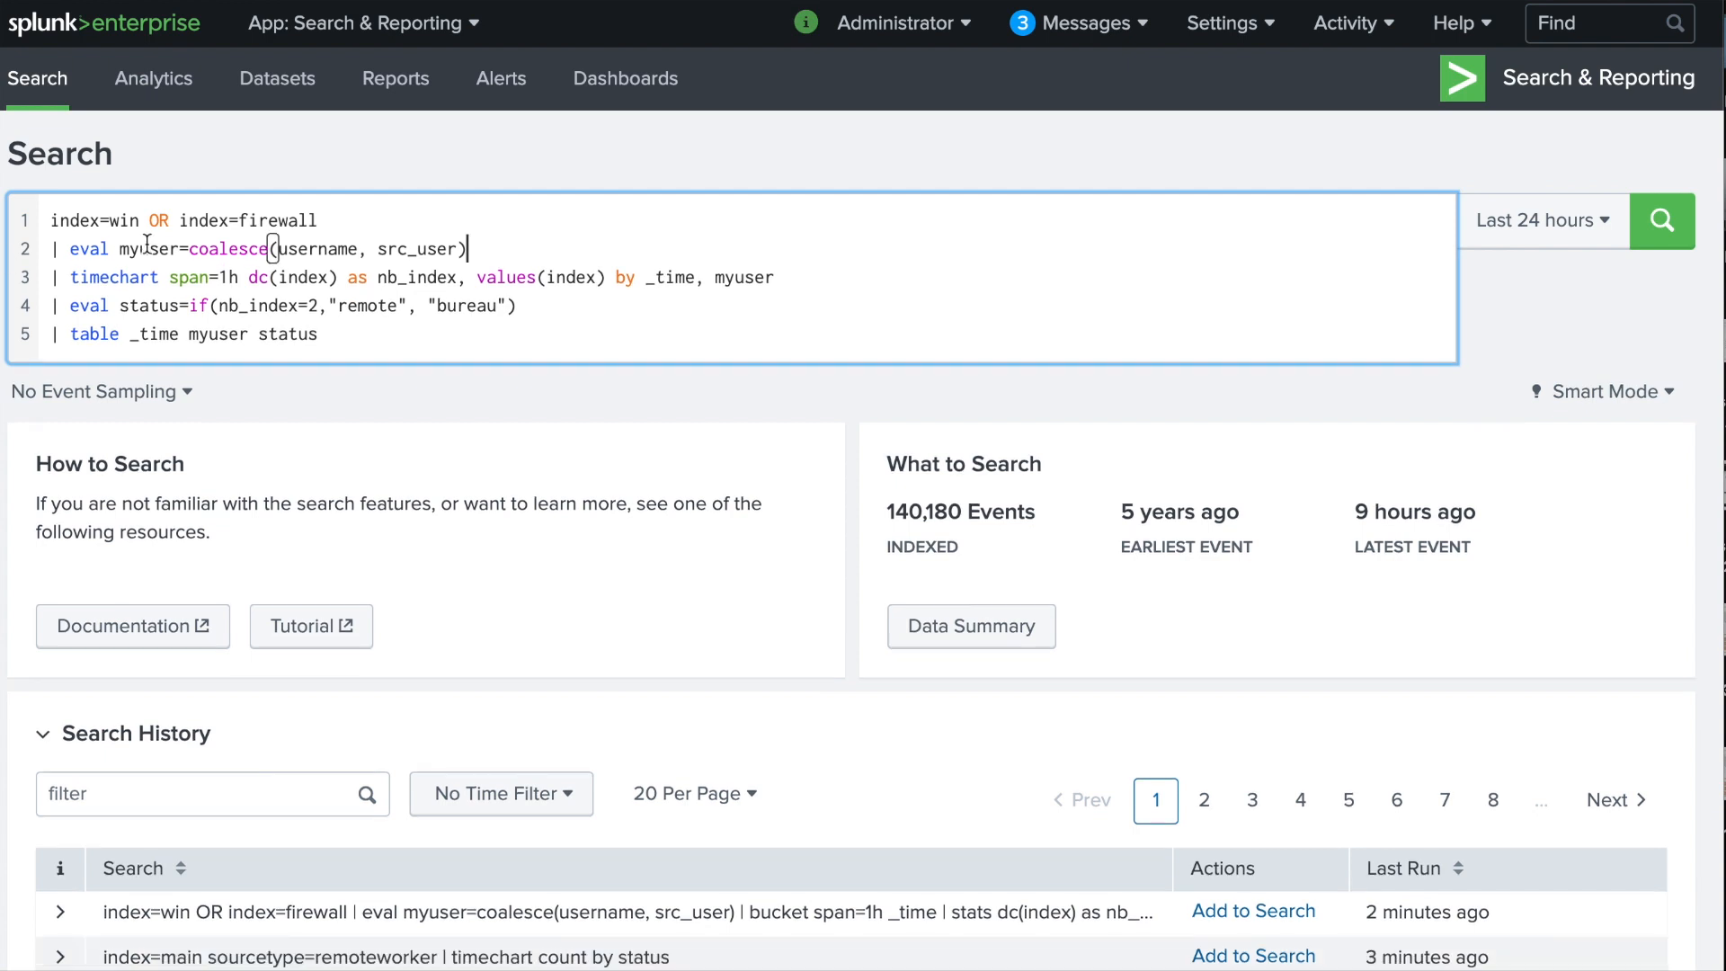
Set the search time range to Last 7 days and run the timechart query.
click(70, 277)
drag(70, 277, 233, 277)
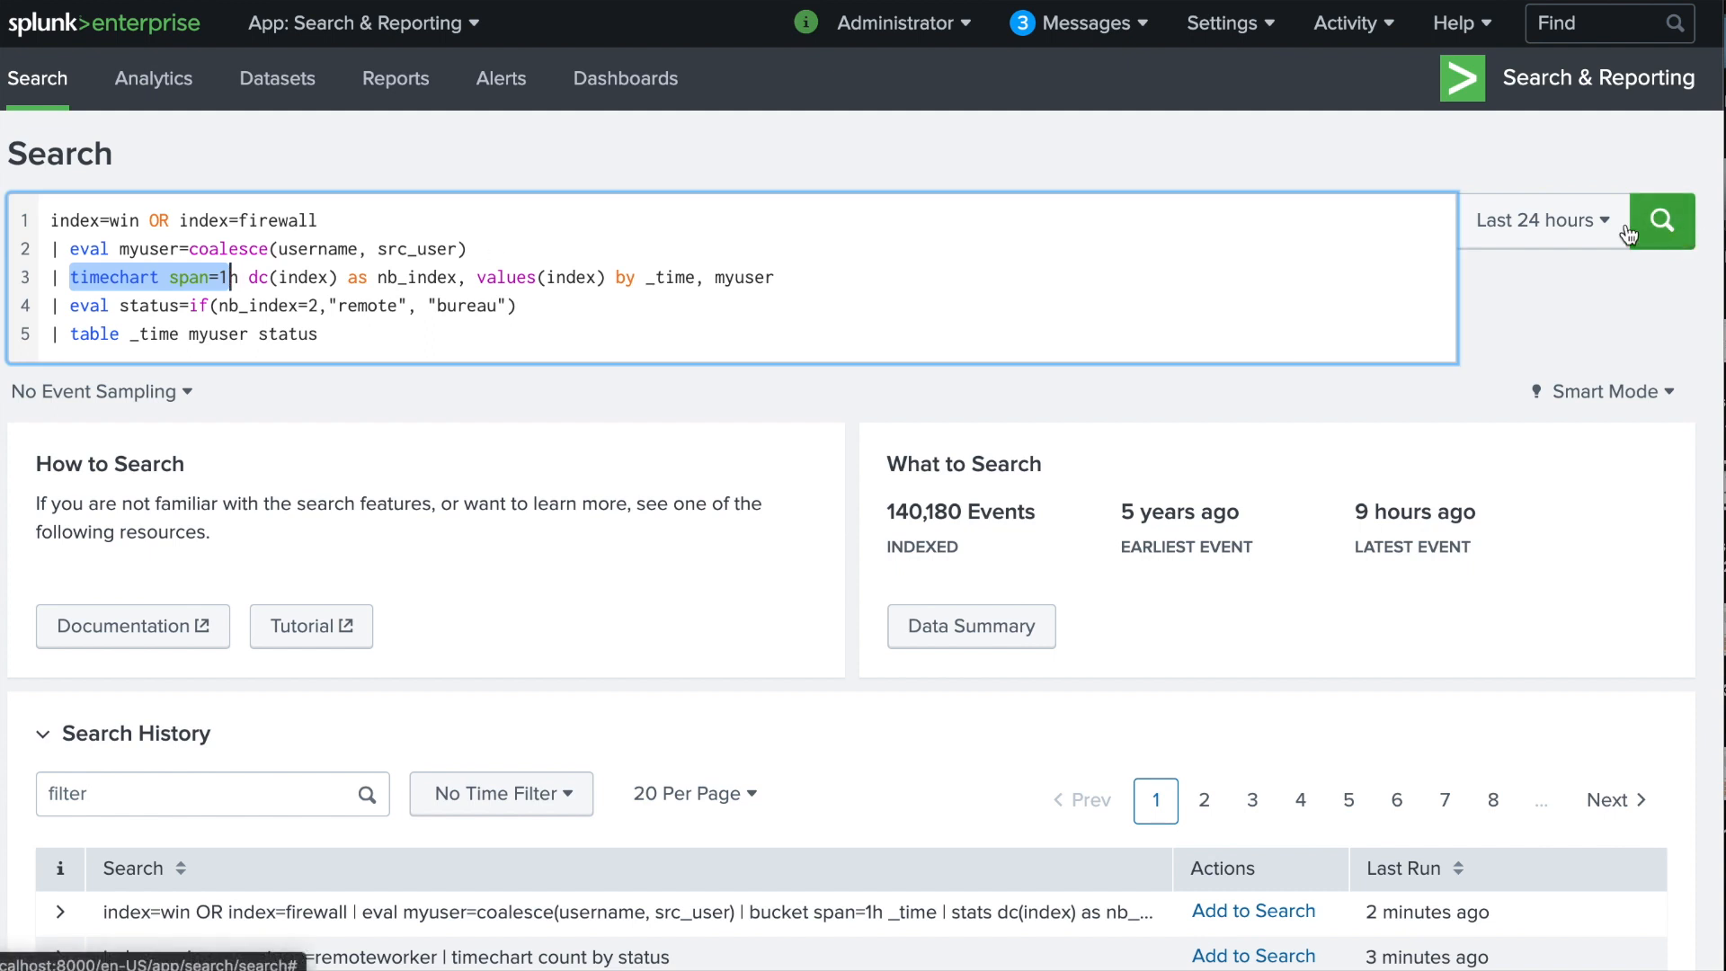
click(1592, 227)
click(1301, 488)
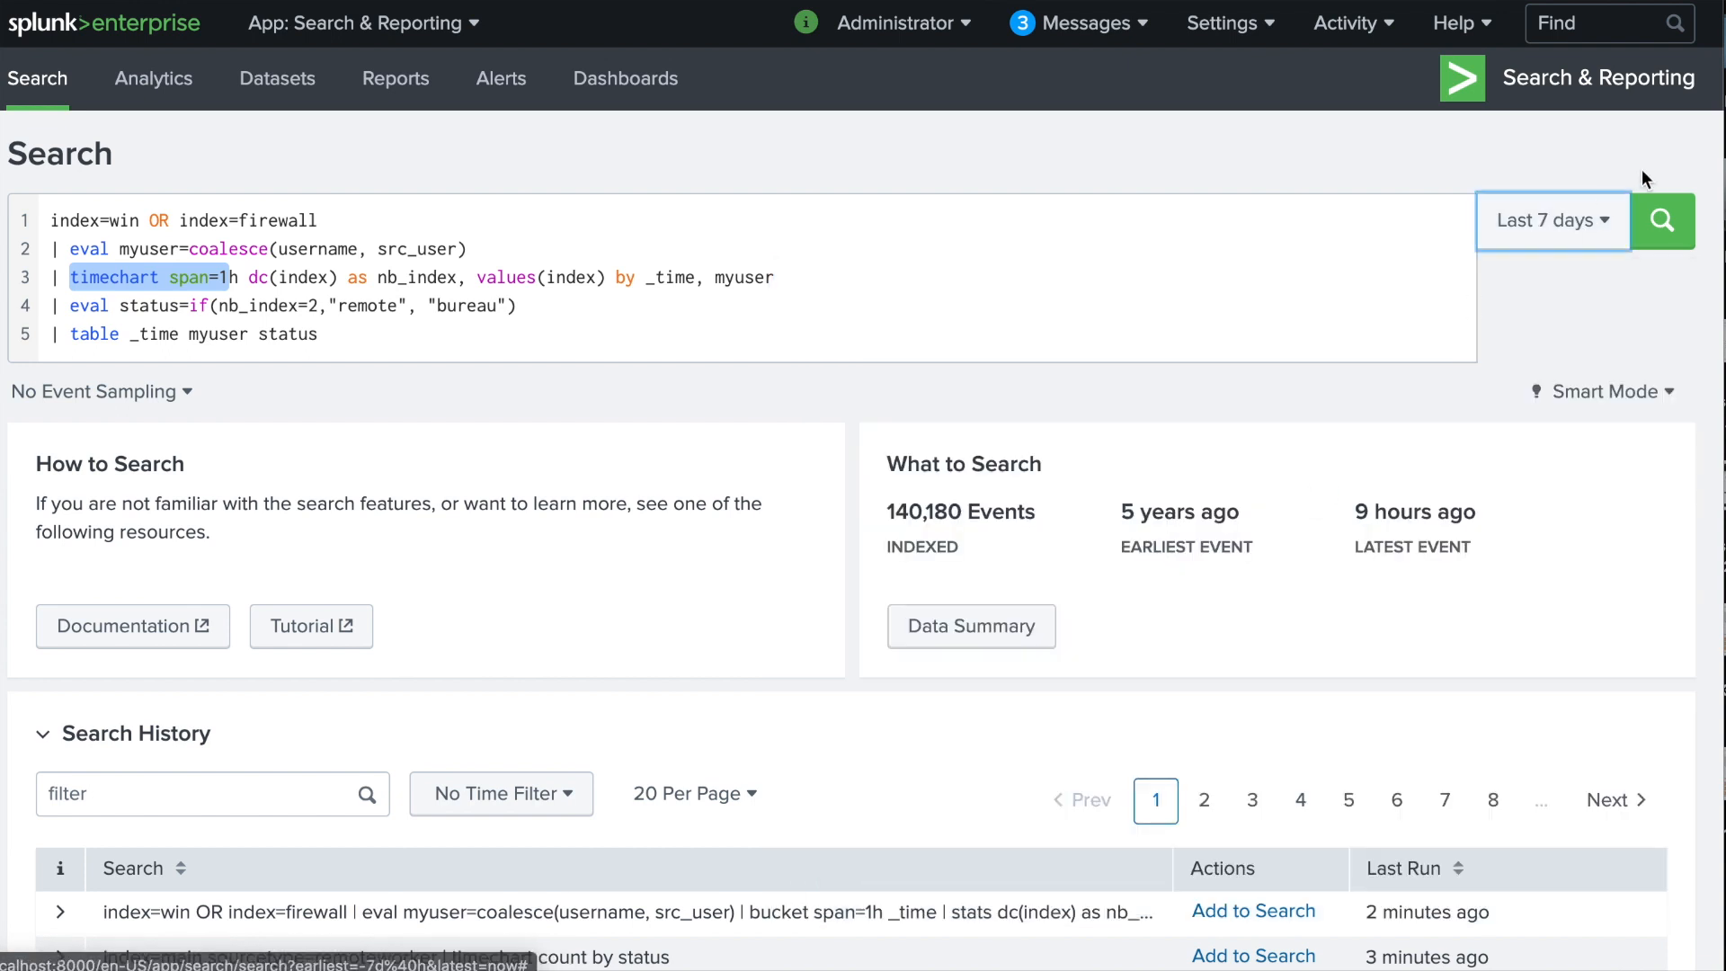
click(1662, 220)
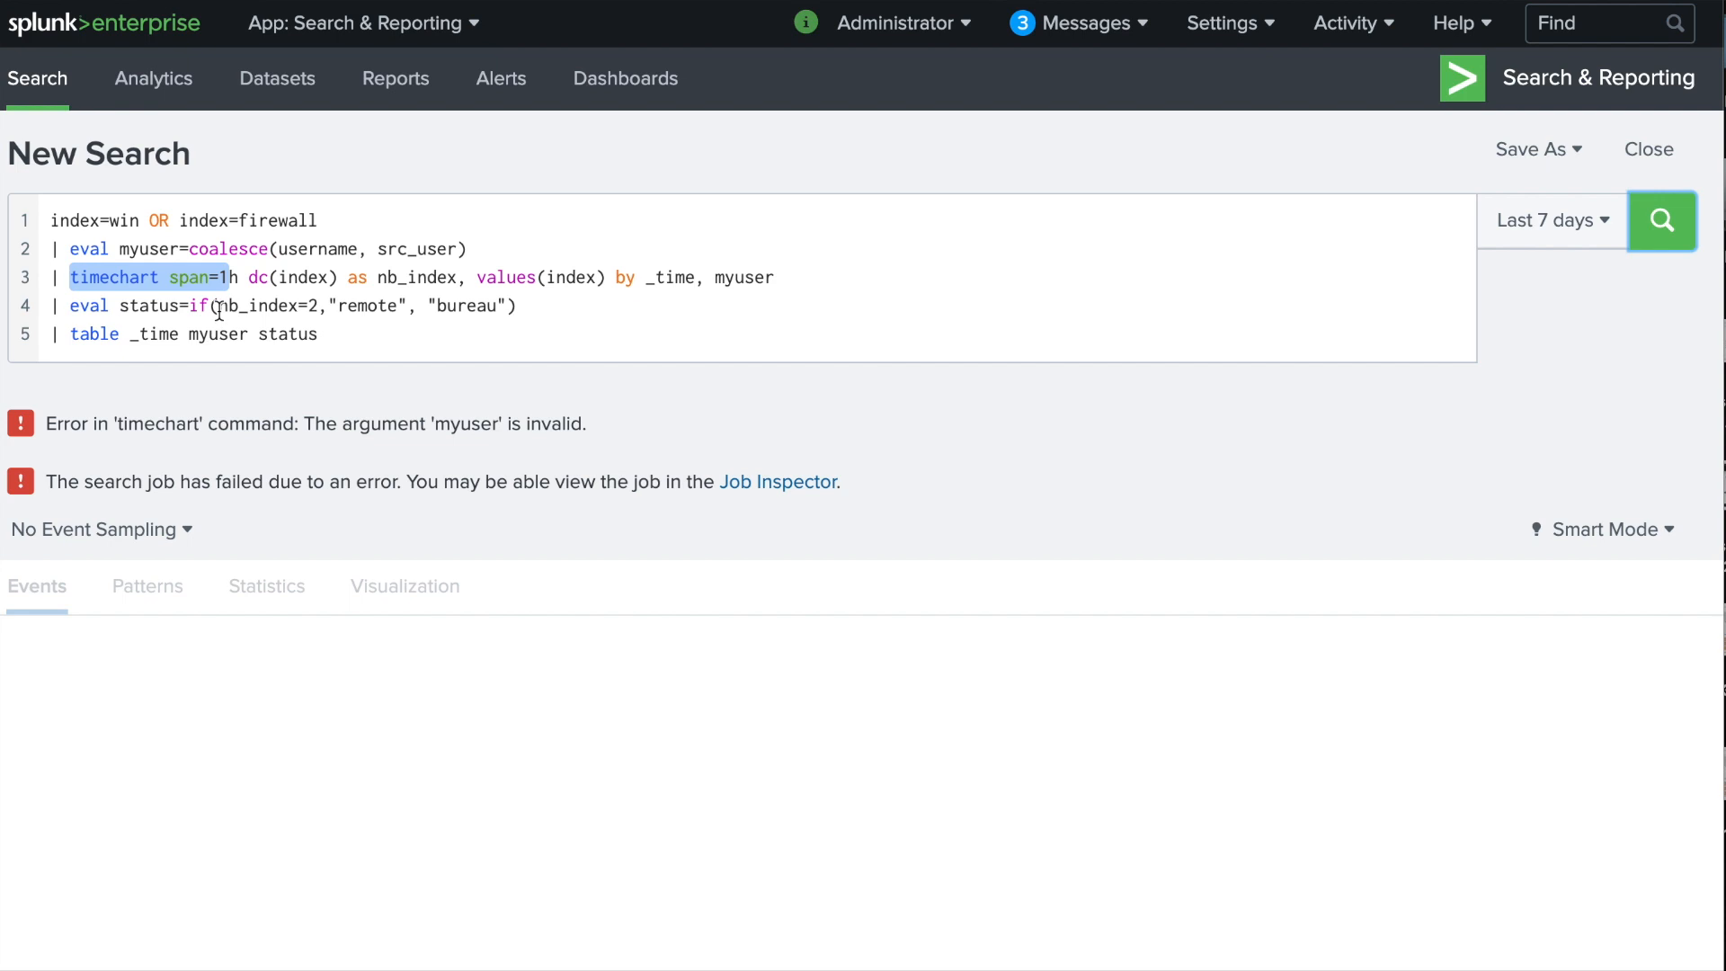
Remove values(index) and _time from the timechart line, delete the eval status and table lines, and run the query.
drag(475, 279, 582, 280)
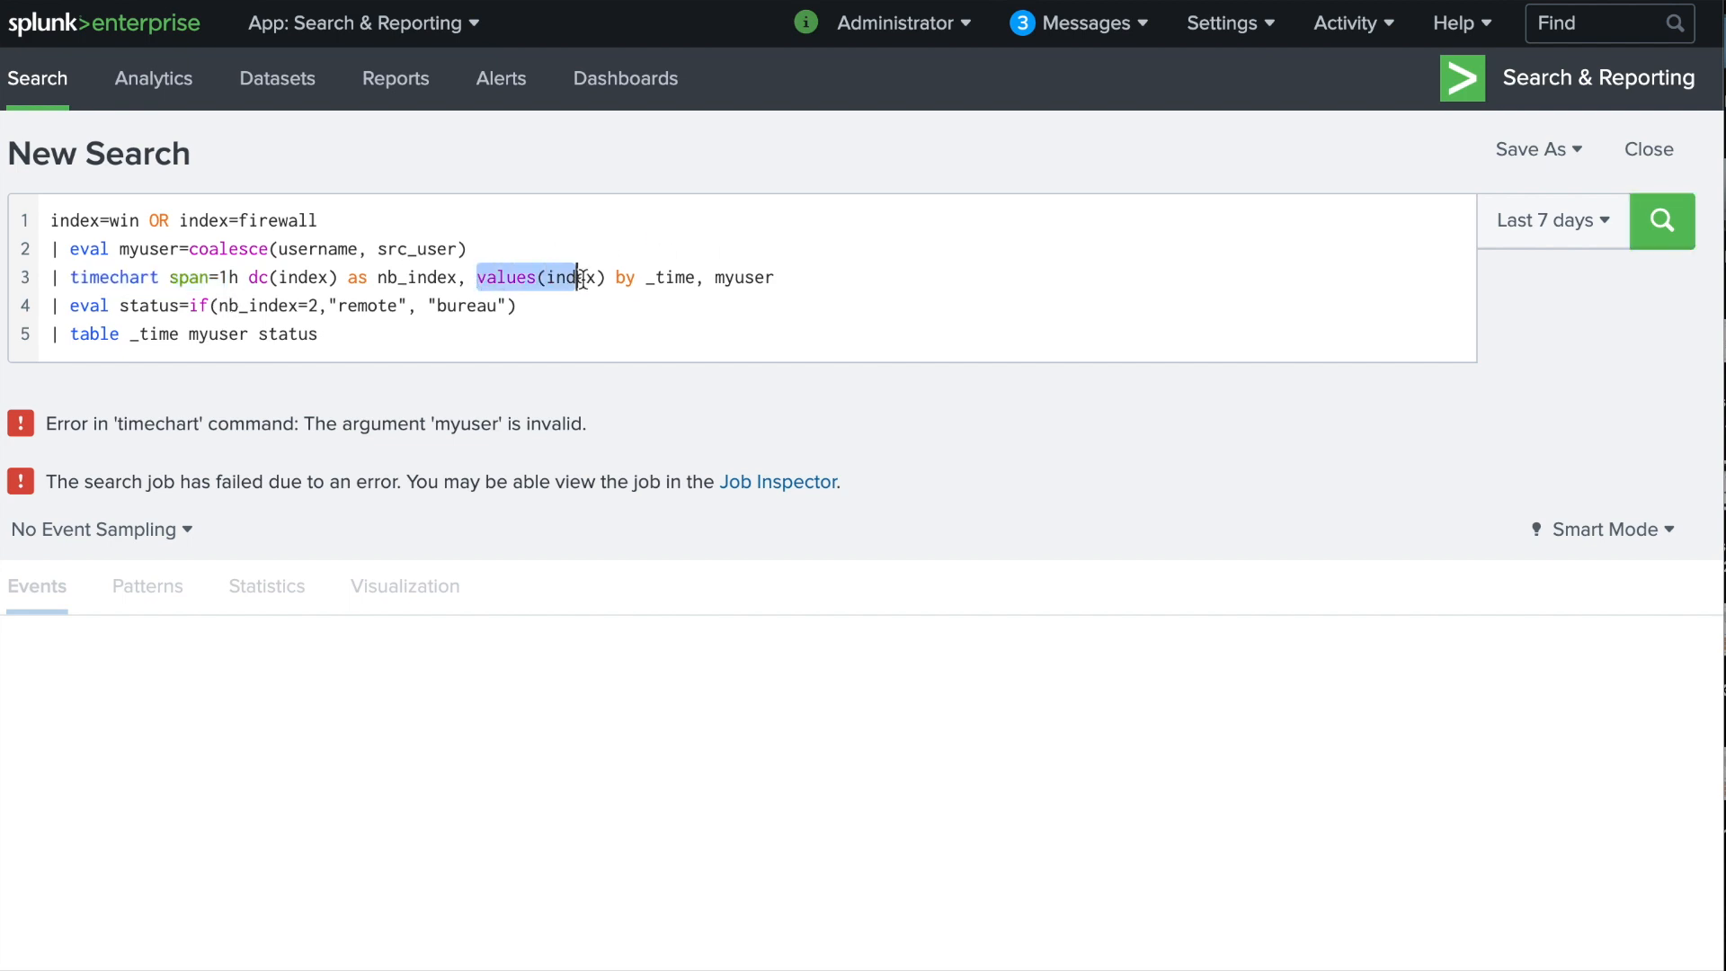
key(BackSpace)
drag(570, 272, 508, 275)
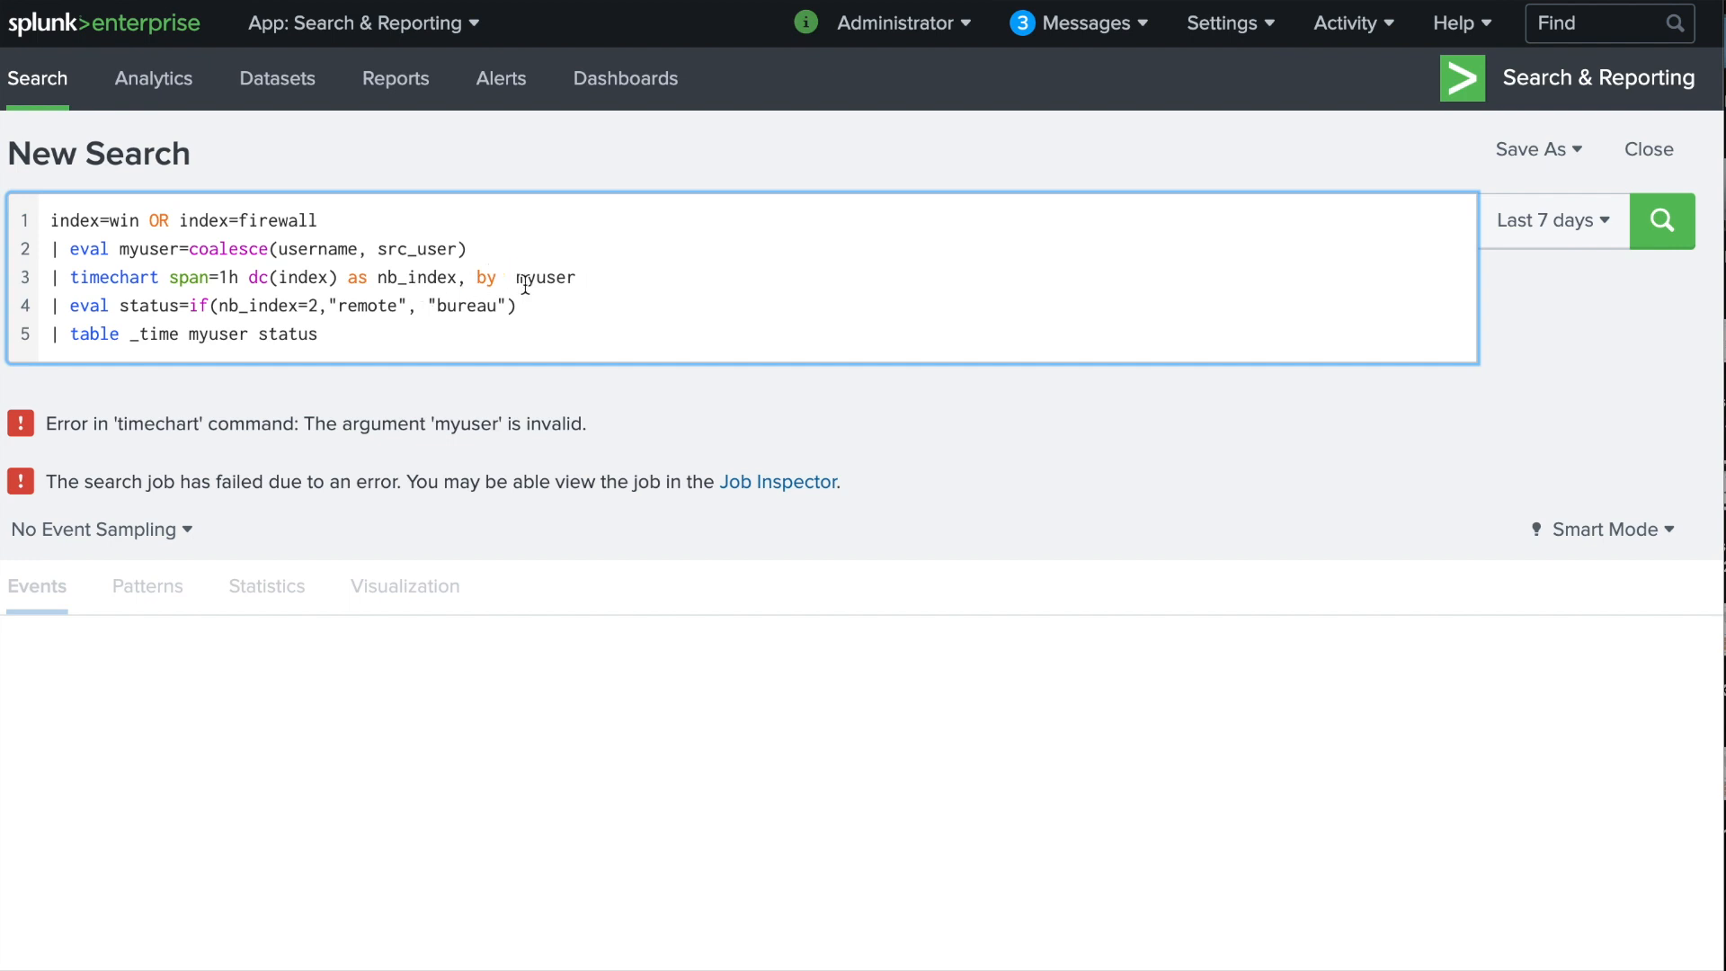
click(1662, 224)
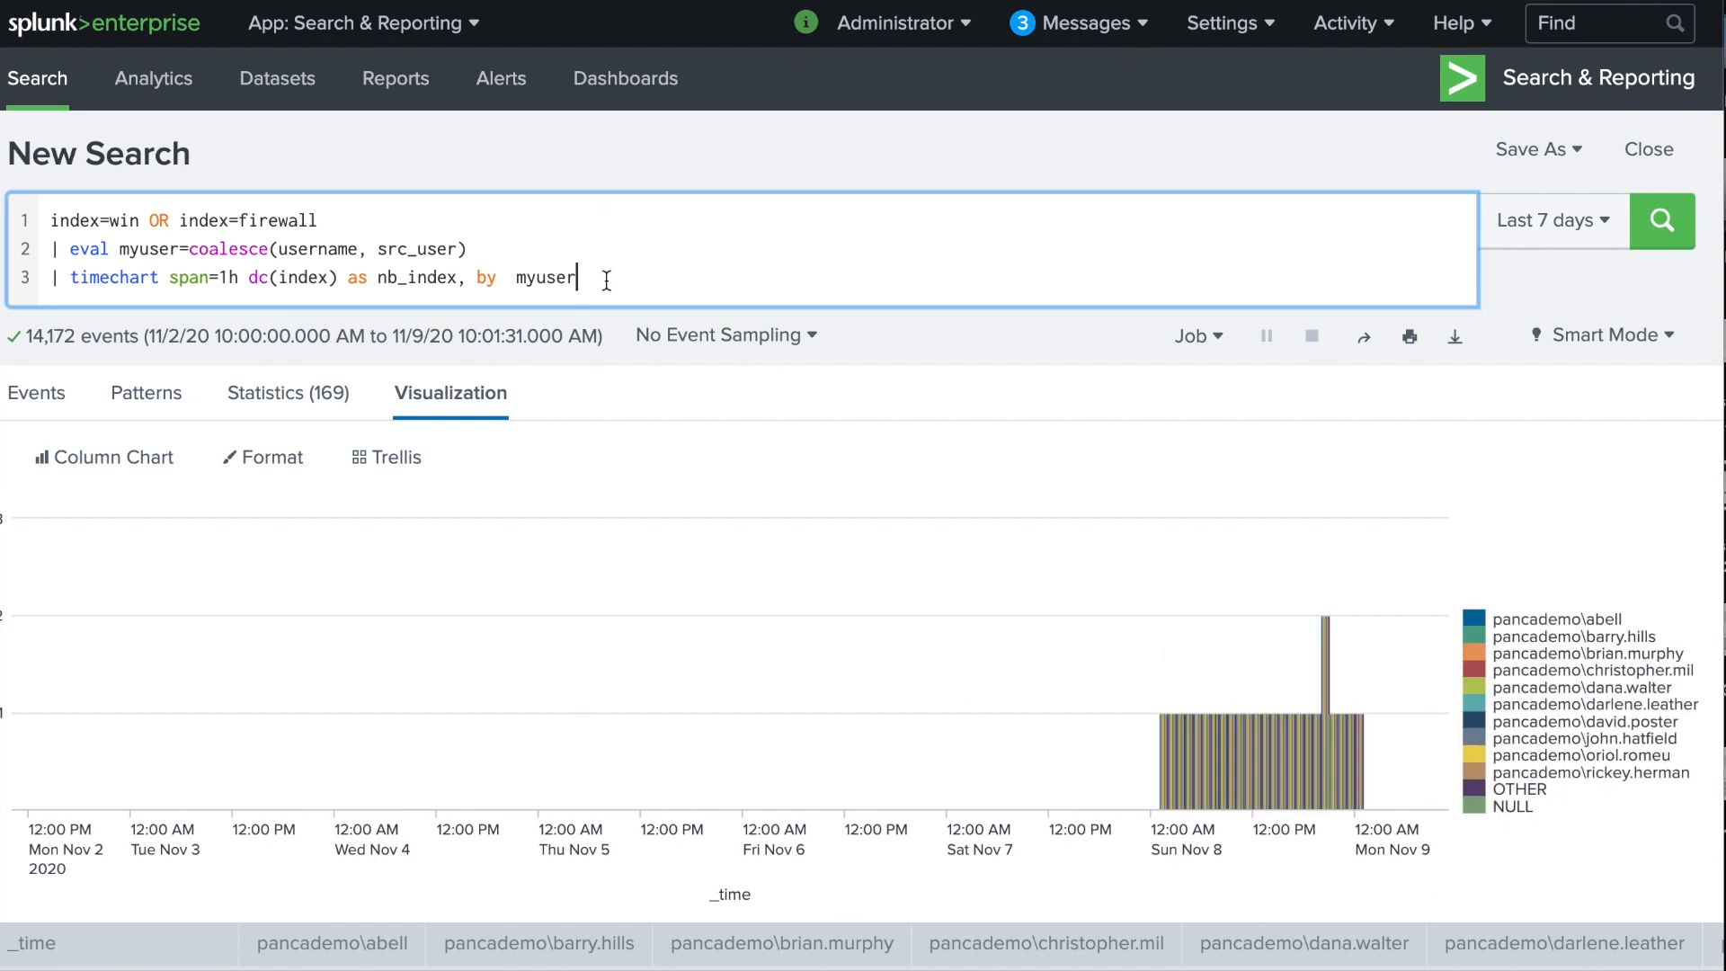
Add limit=0 to the end of the timechart line, rerun the query and read the notice below the chart.
text(limit=0)
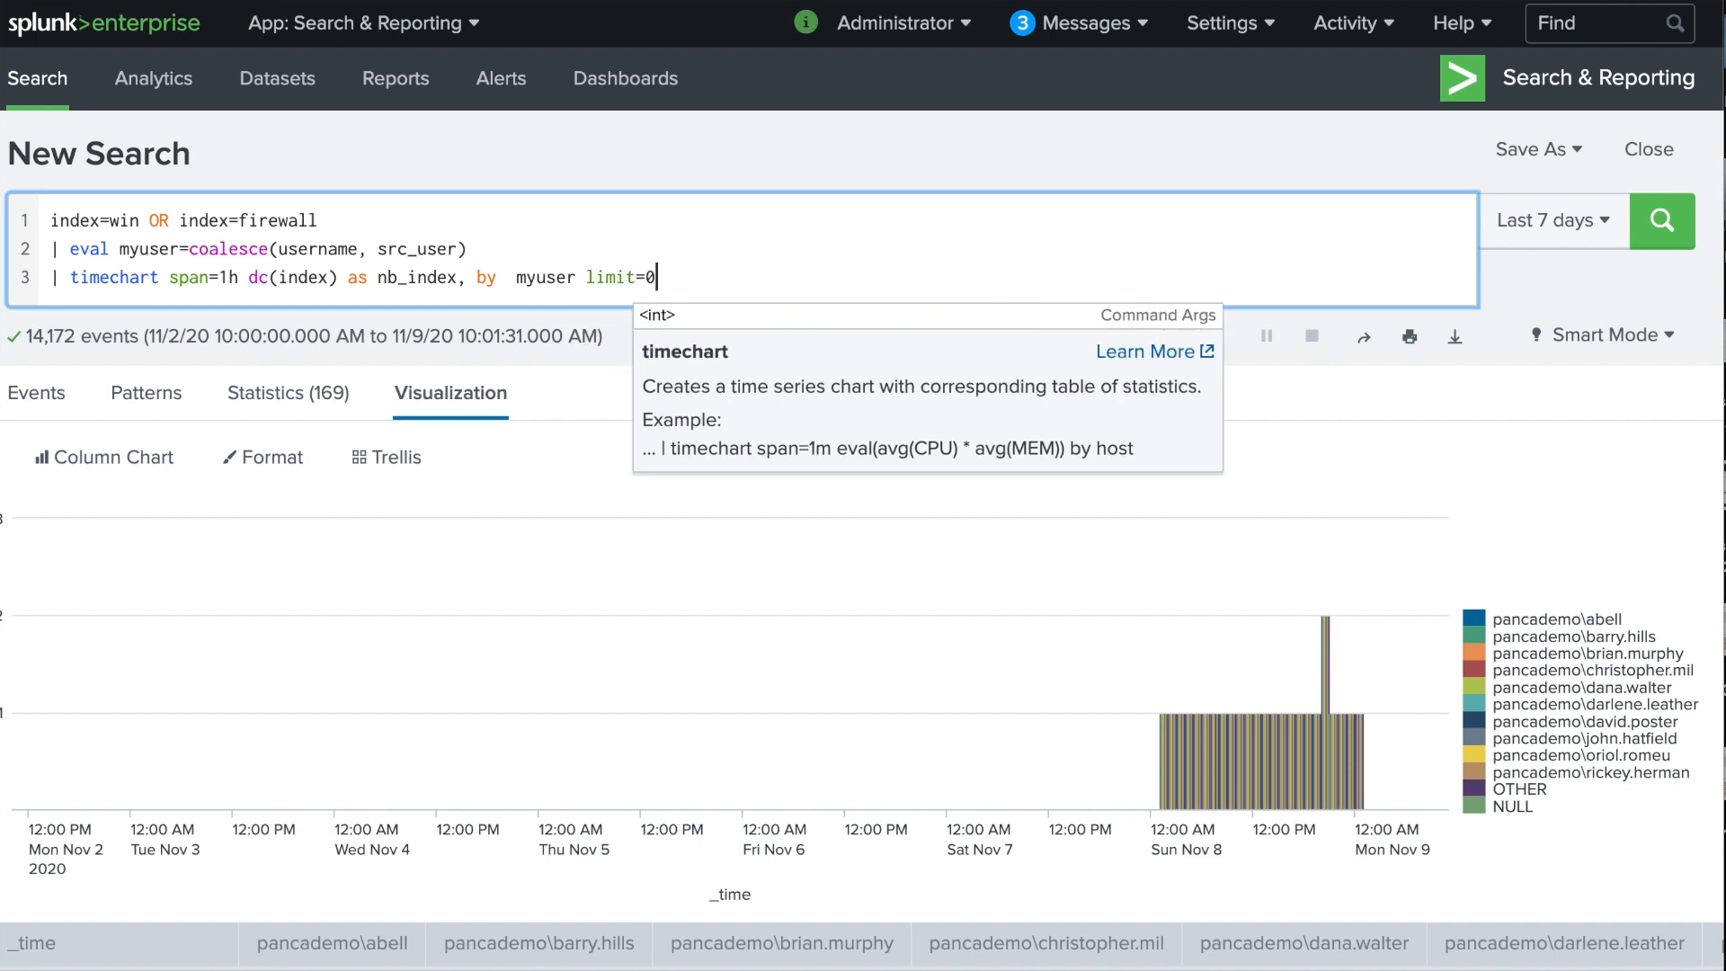
key(Return)
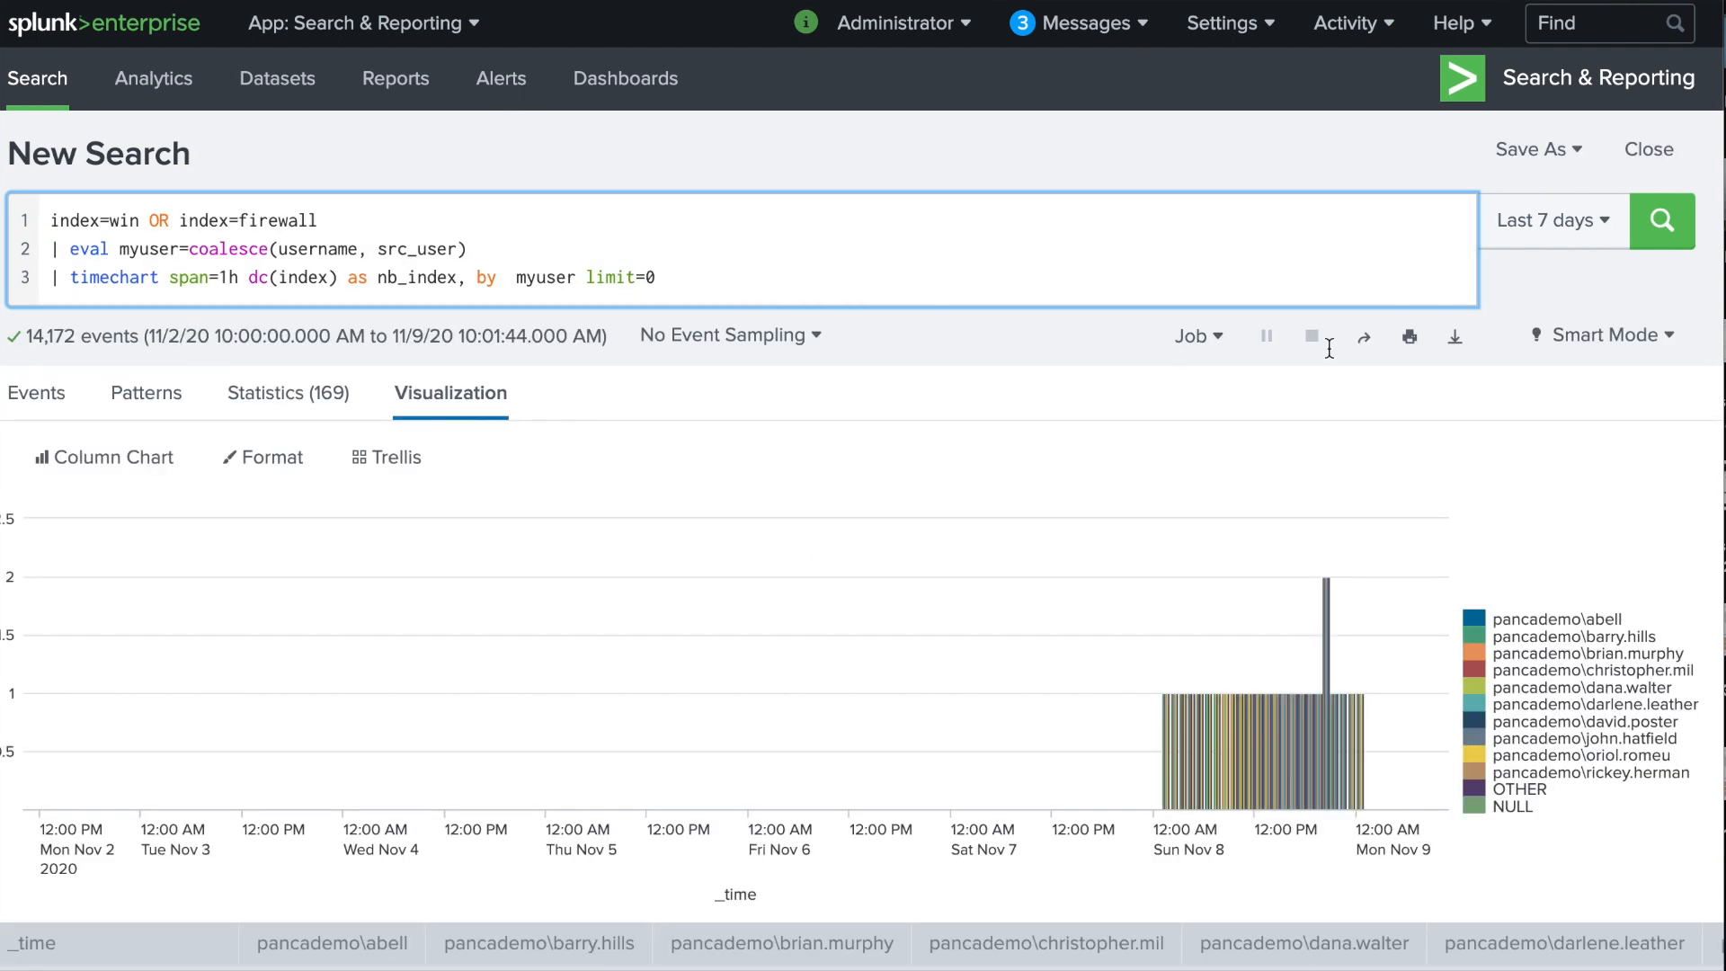
click(1669, 227)
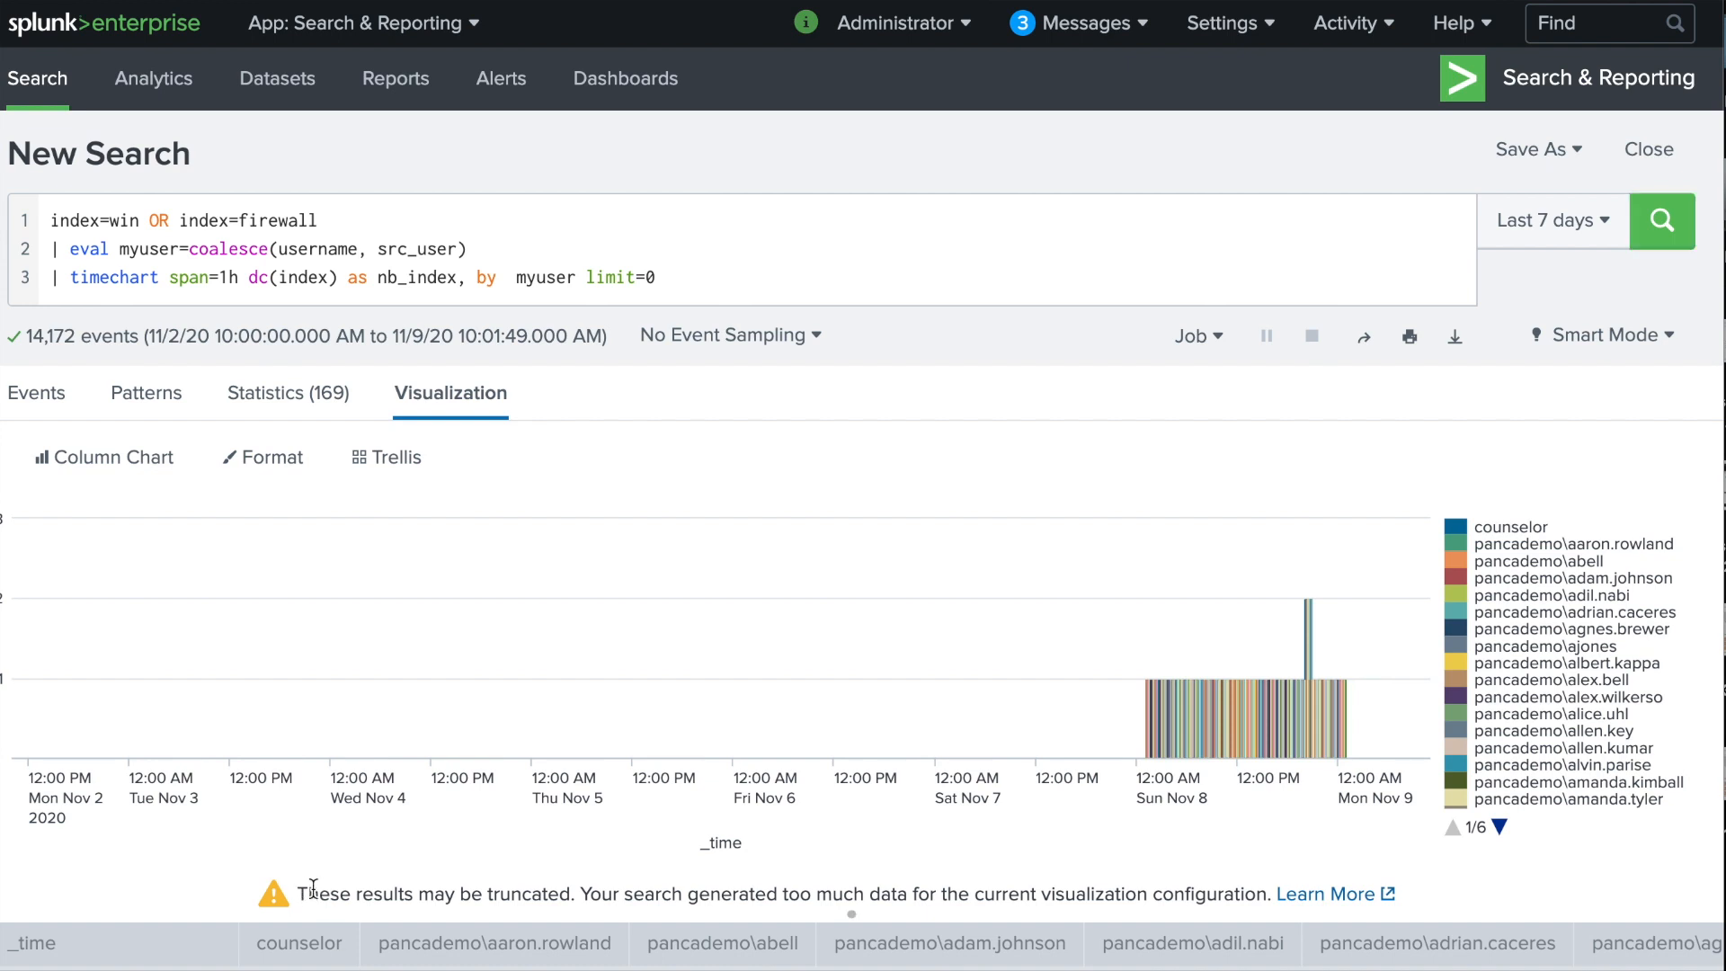
drag(460, 893, 596, 888)
drag(814, 904, 952, 913)
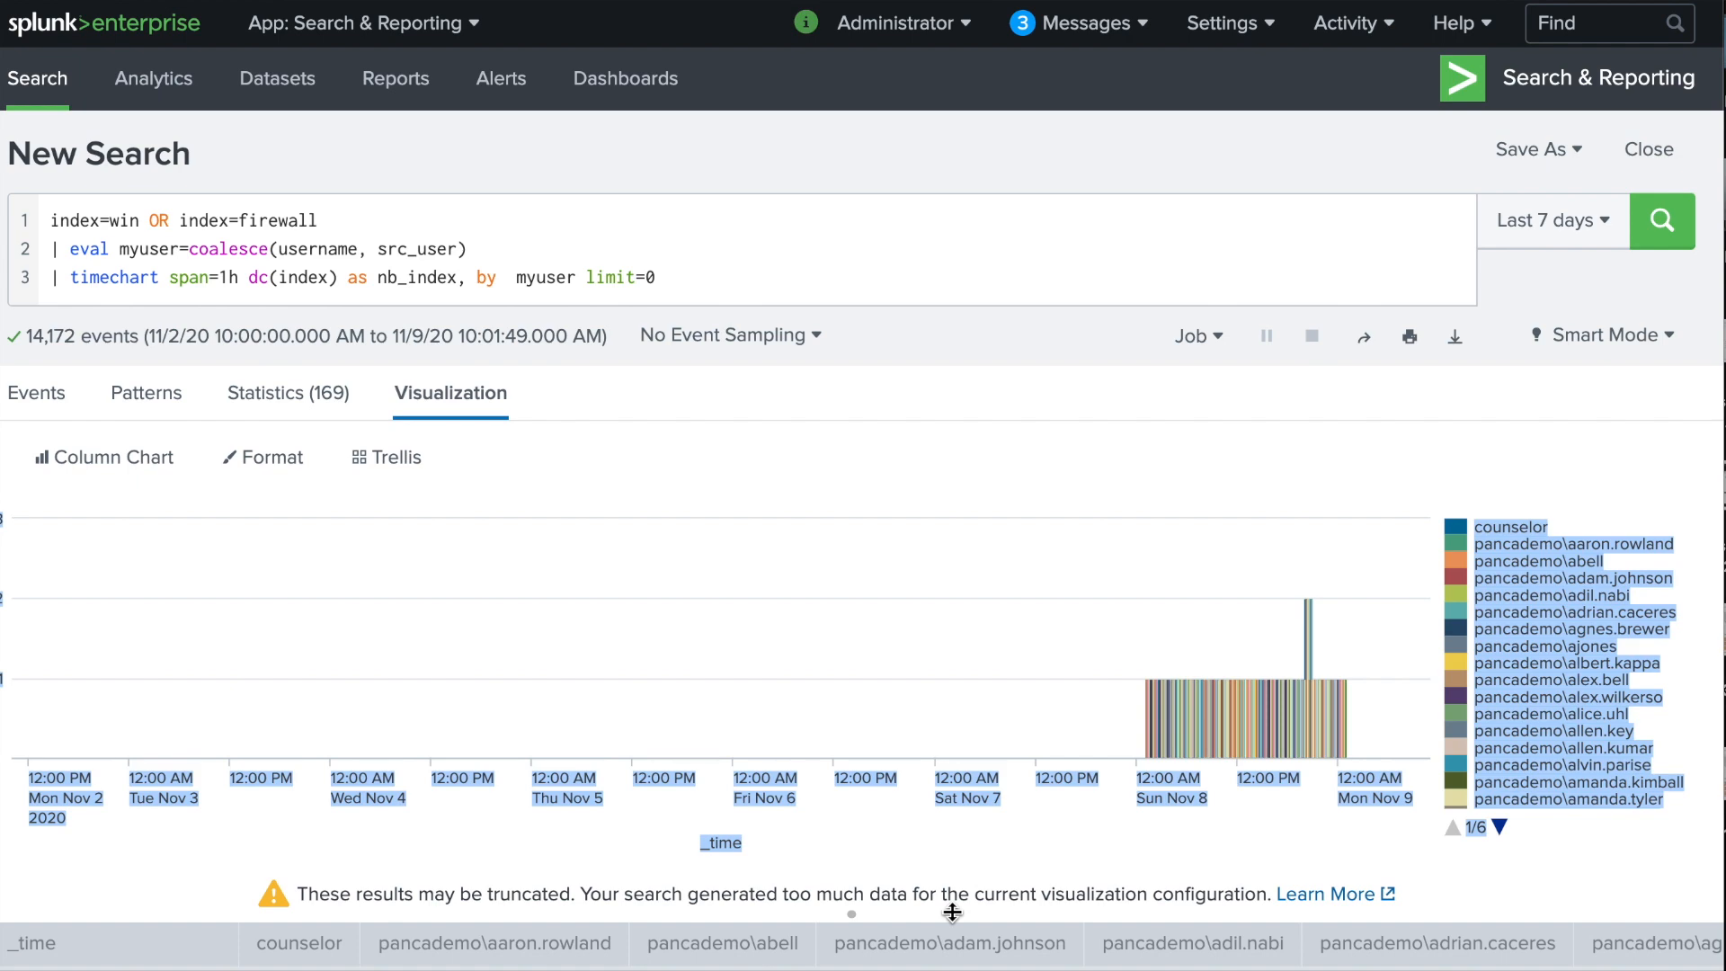